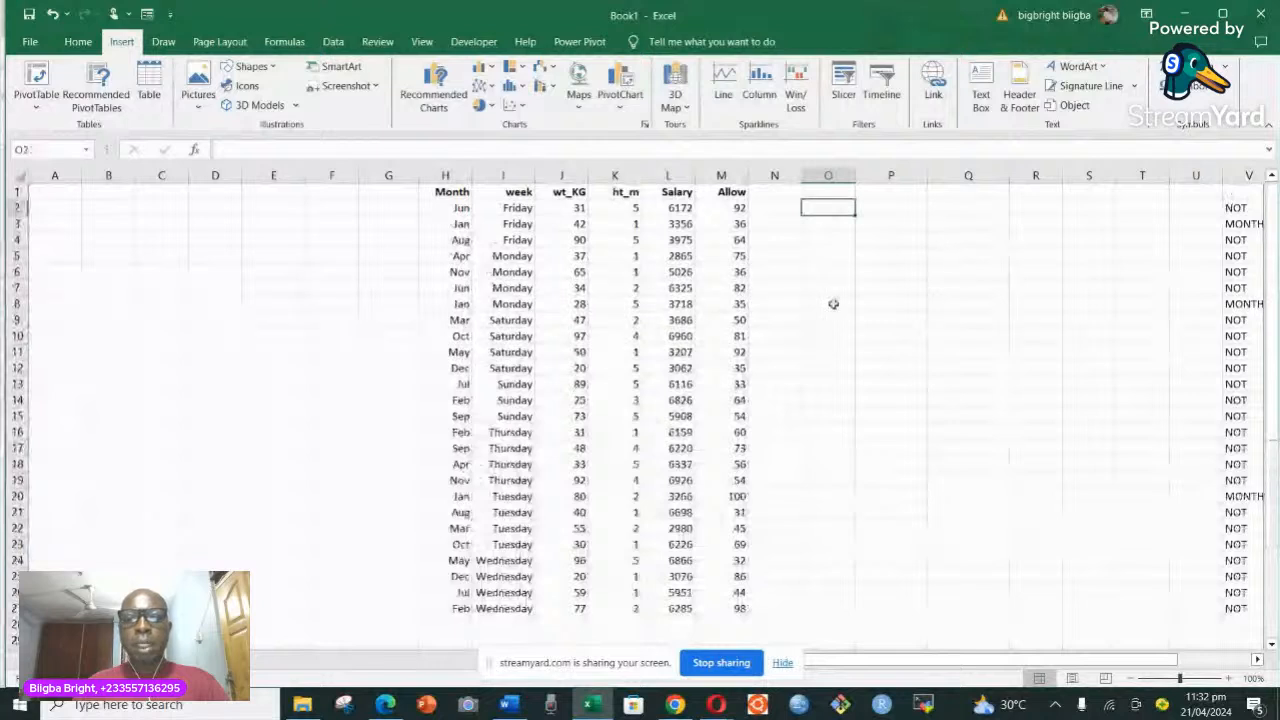
# Step: Enter the label "sum" in cell O12, beside the data table
pyautogui.click(818, 259)
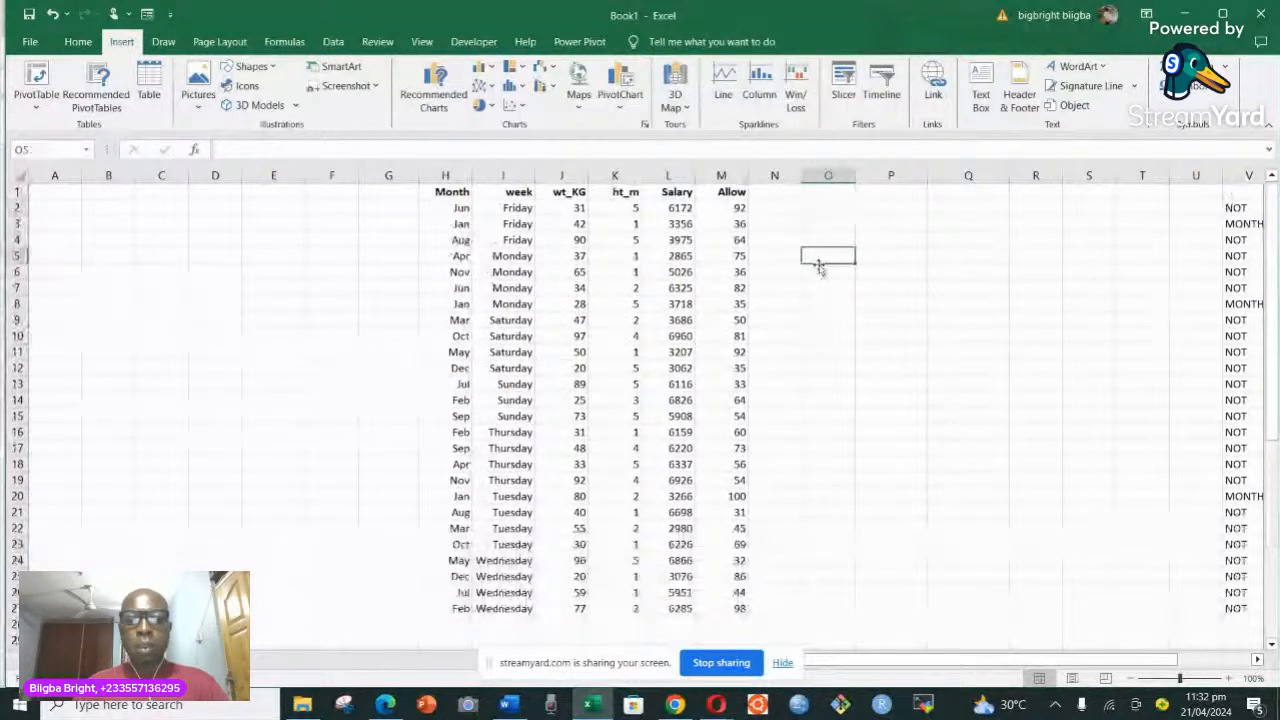
pyautogui.click(829, 369)
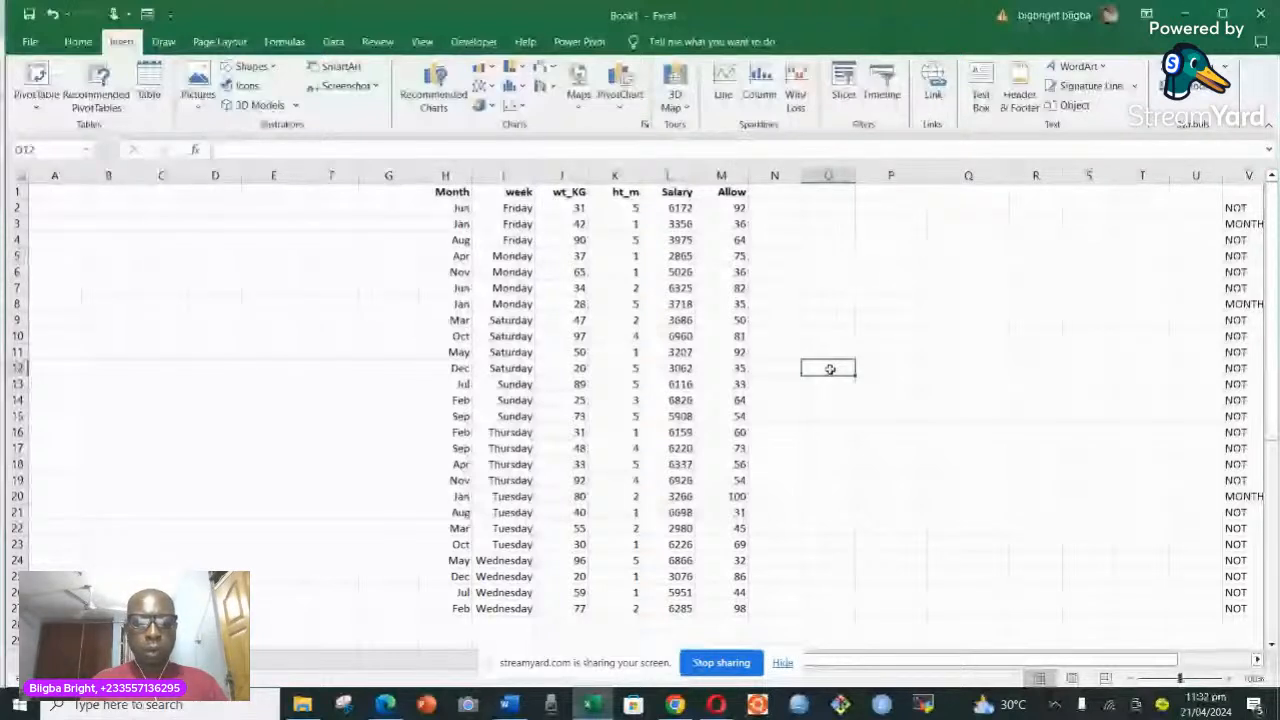
pyautogui.write('=')
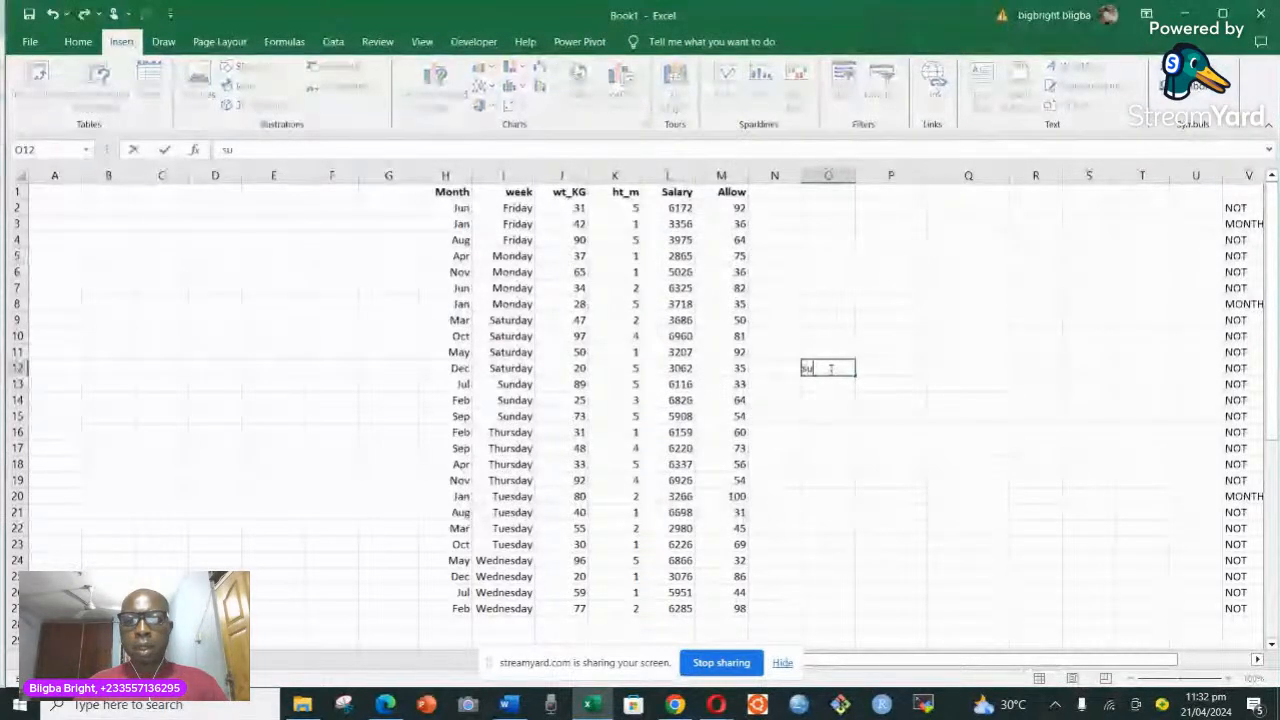
pyautogui.write('sum')
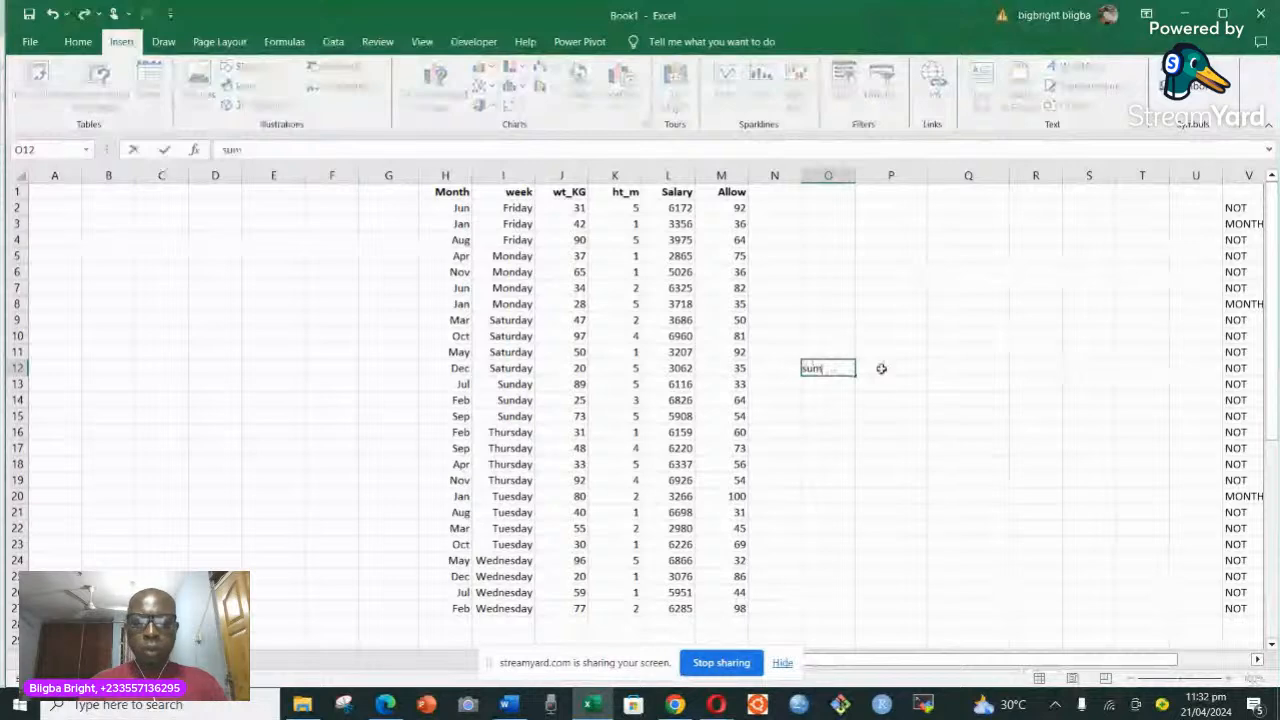
# Step: Calculate the total of the wt_KG column in cell P12 with =SUM(J2:J27)
pyautogui.click(881, 368)
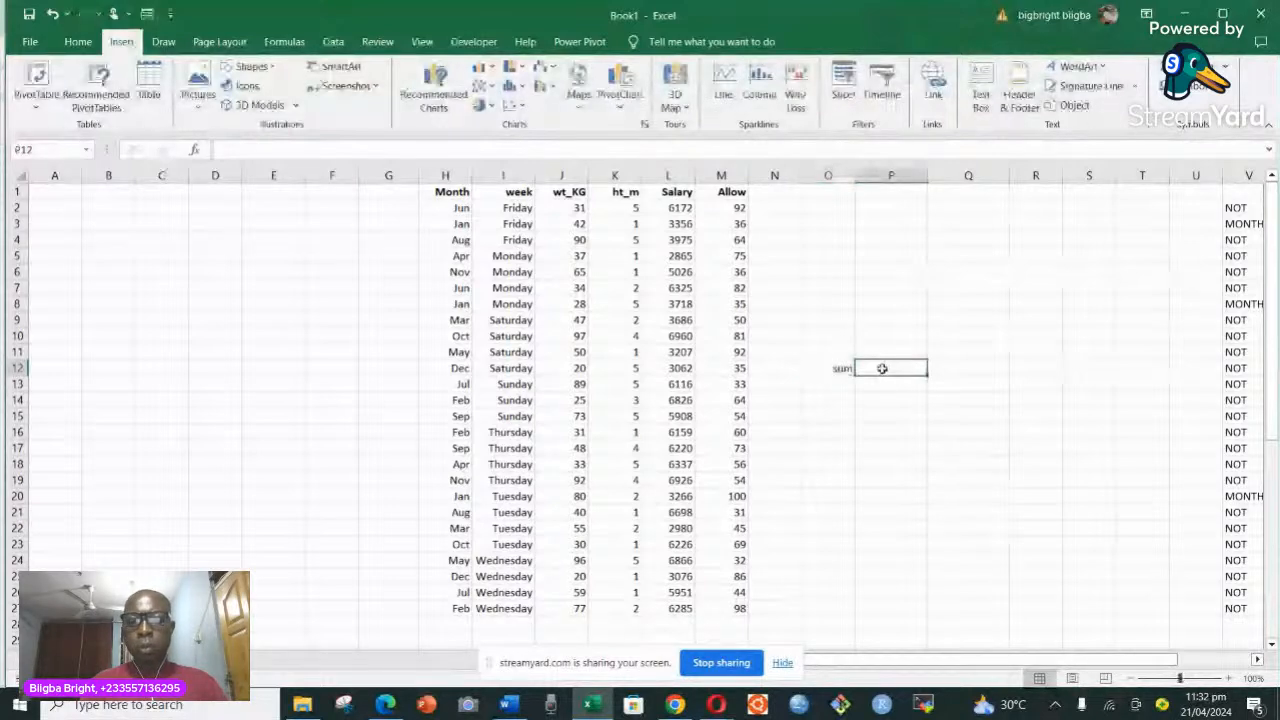
pyautogui.write('=s')
pyautogui.press('BackSpace')
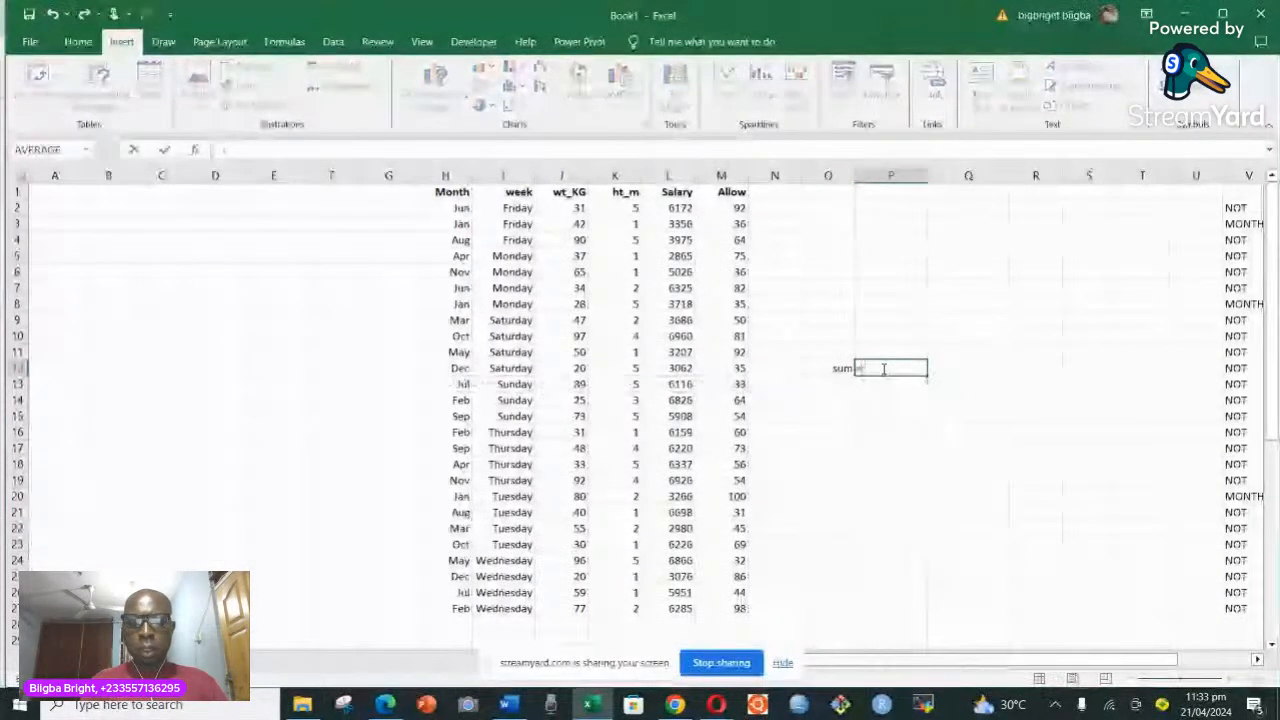
pyautogui.write('U')
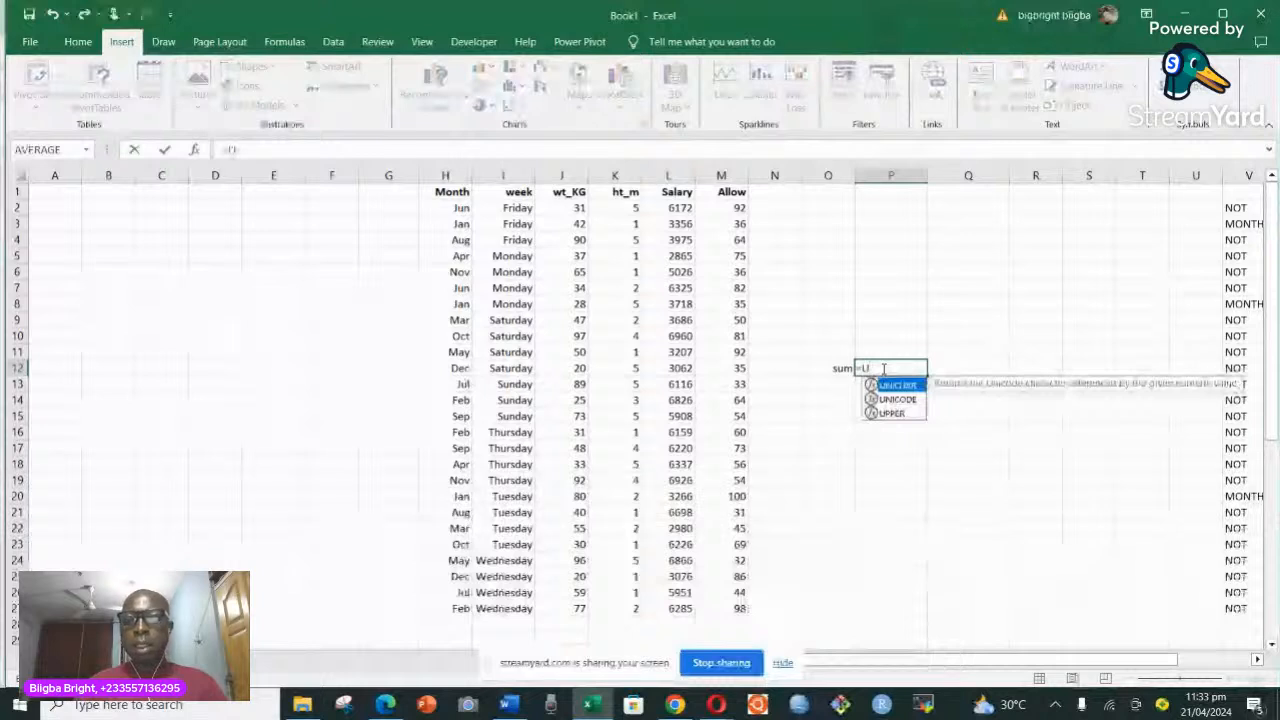
pyautogui.press('BackSpace')
pyautogui.write('SUM')
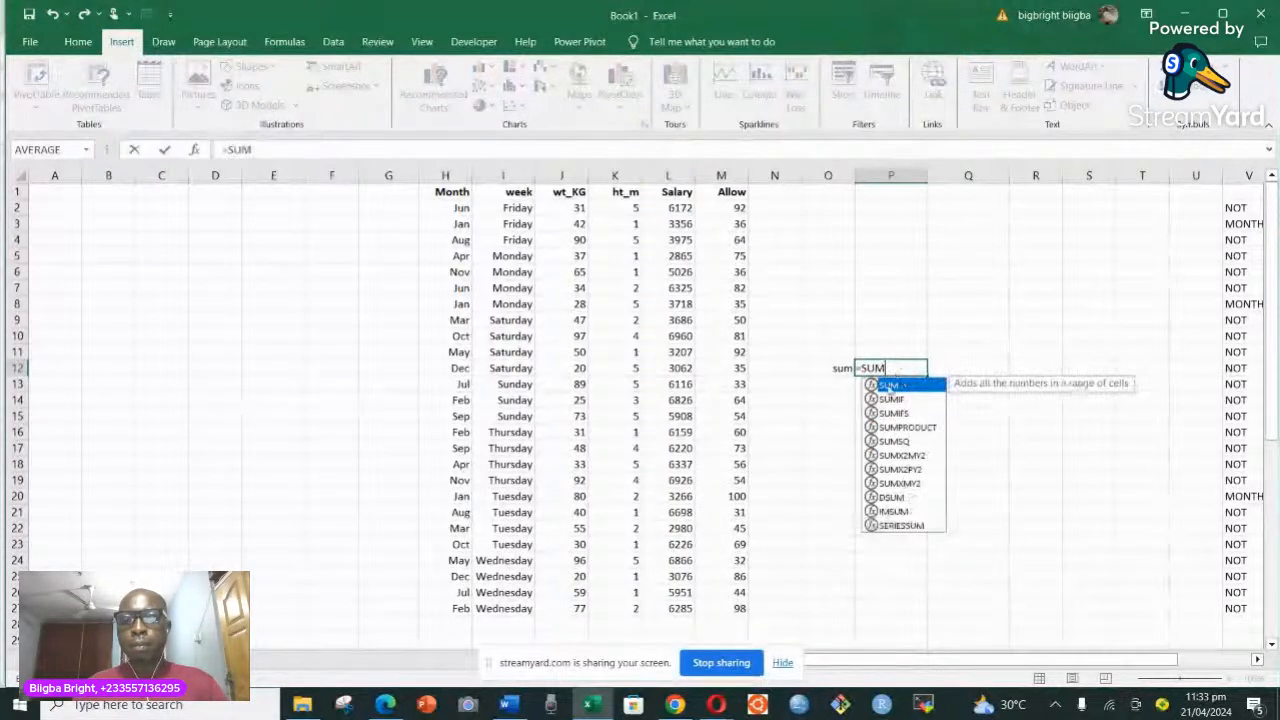
pyautogui.doubleClick(887, 385)
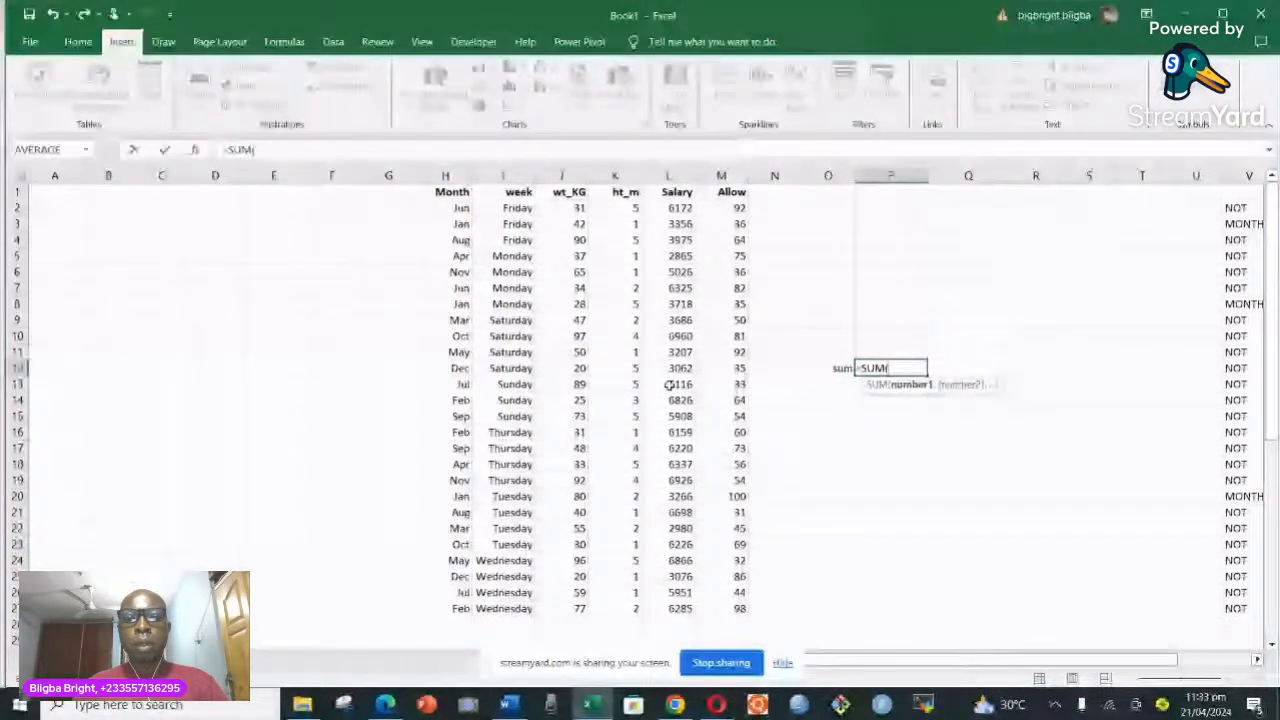
pyautogui.click(575, 210)
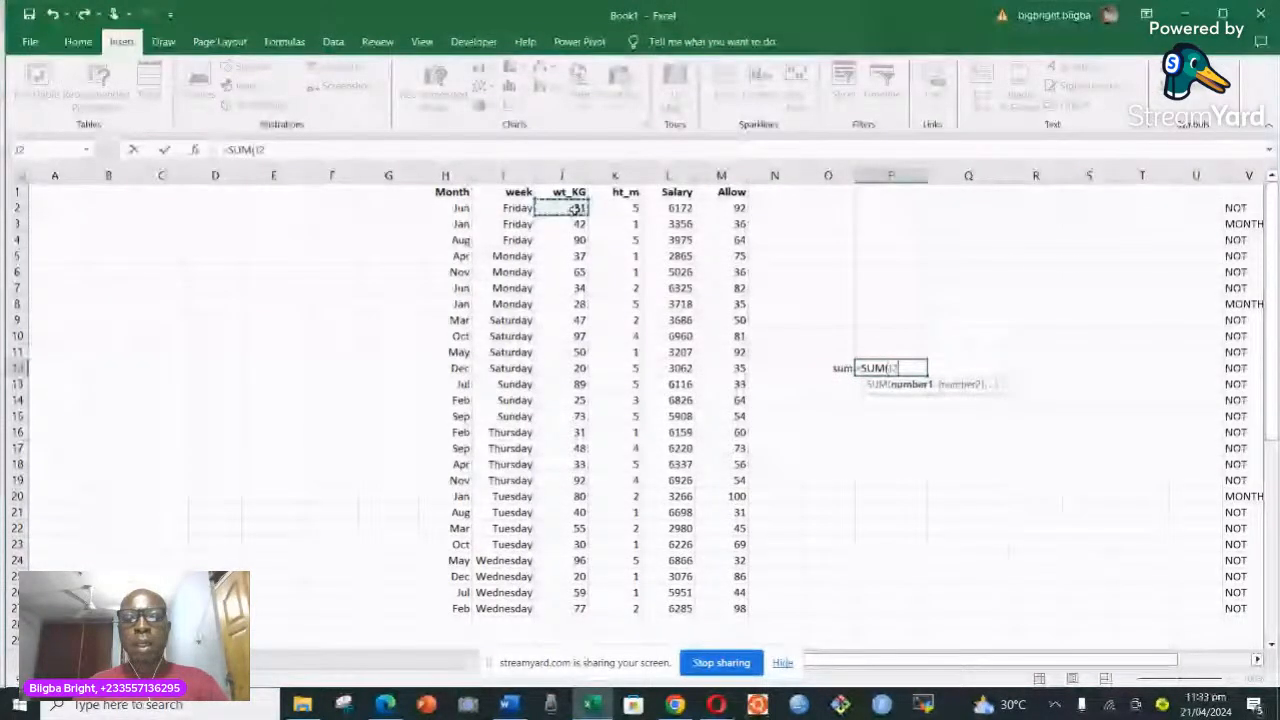
pyautogui.moveTo(575, 208); pyautogui.dragTo(590, 606)
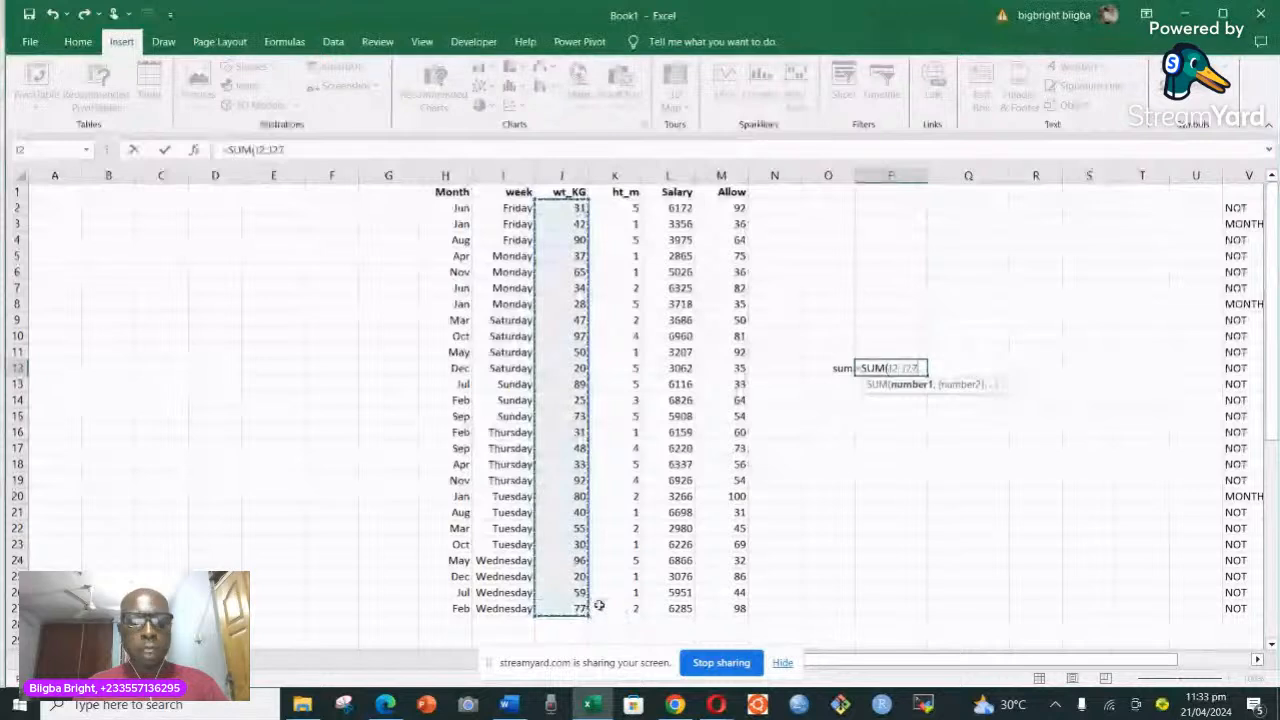
pyautogui.write(')')
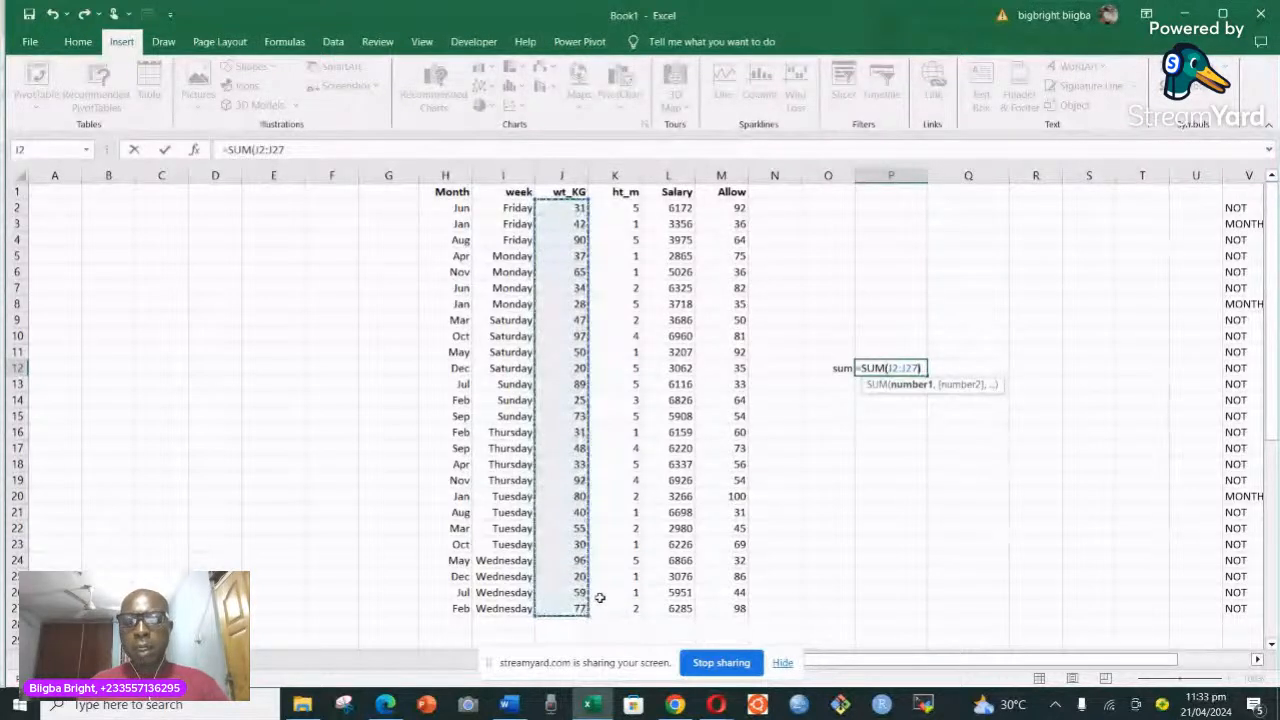
pyautogui.press('Return')
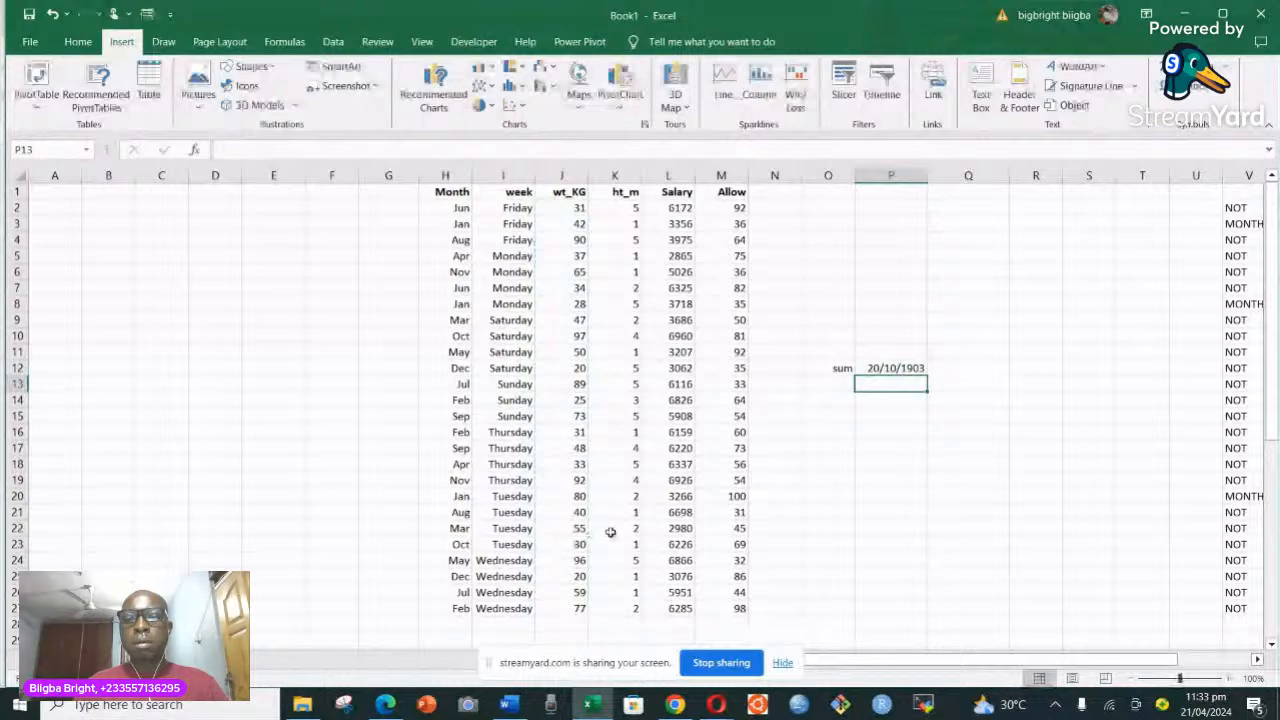
# Step: Change the format of the sum result in P12 to Number
pyautogui.click(890, 368)
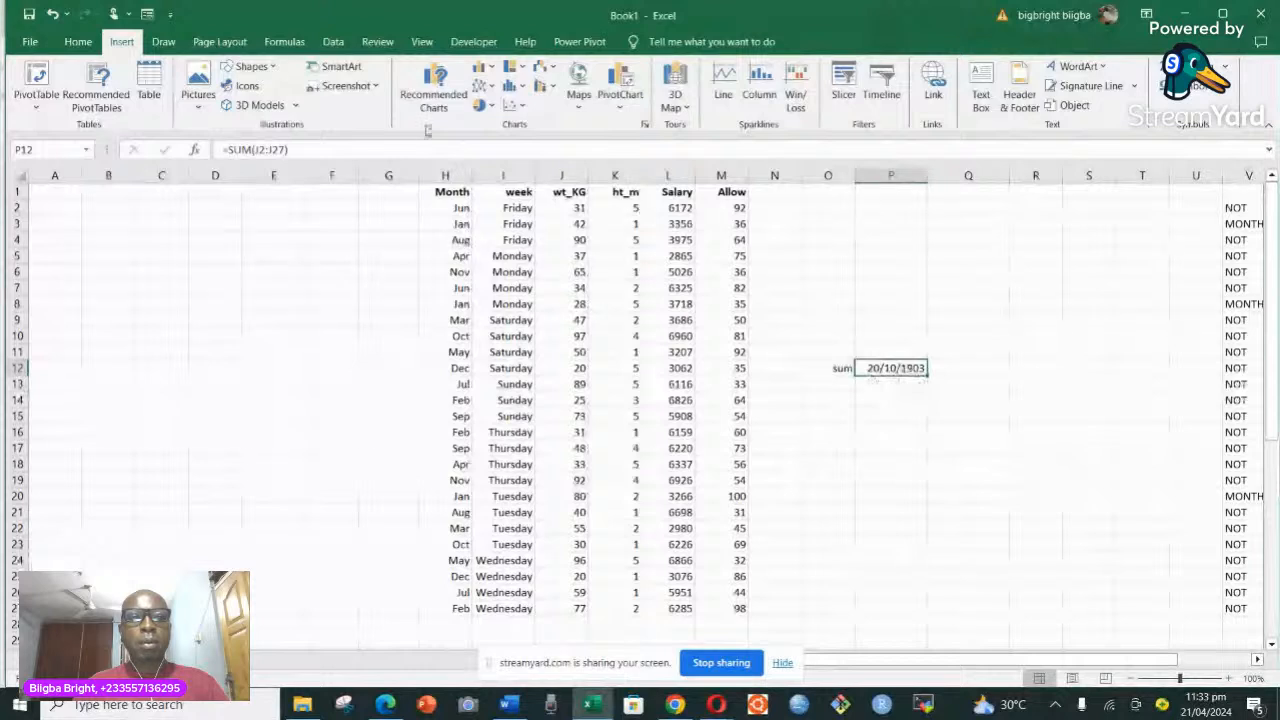
pyautogui.click(78, 41)
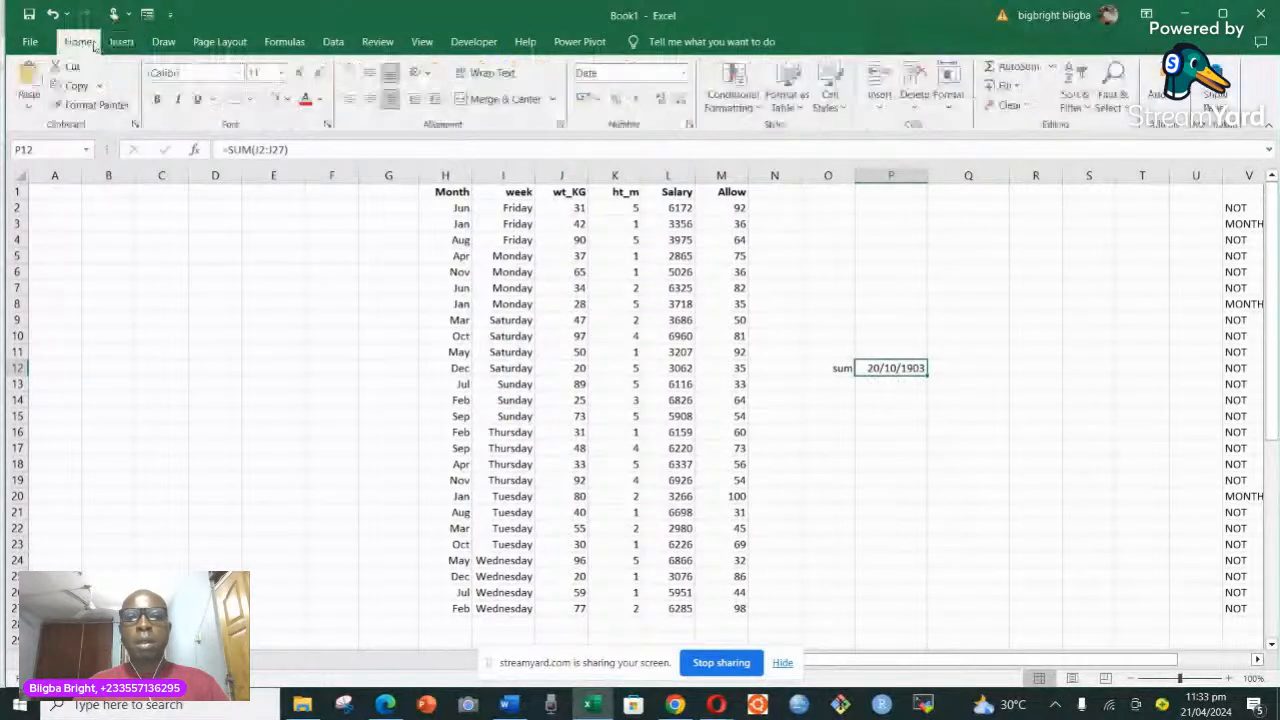
pyautogui.click(684, 73)
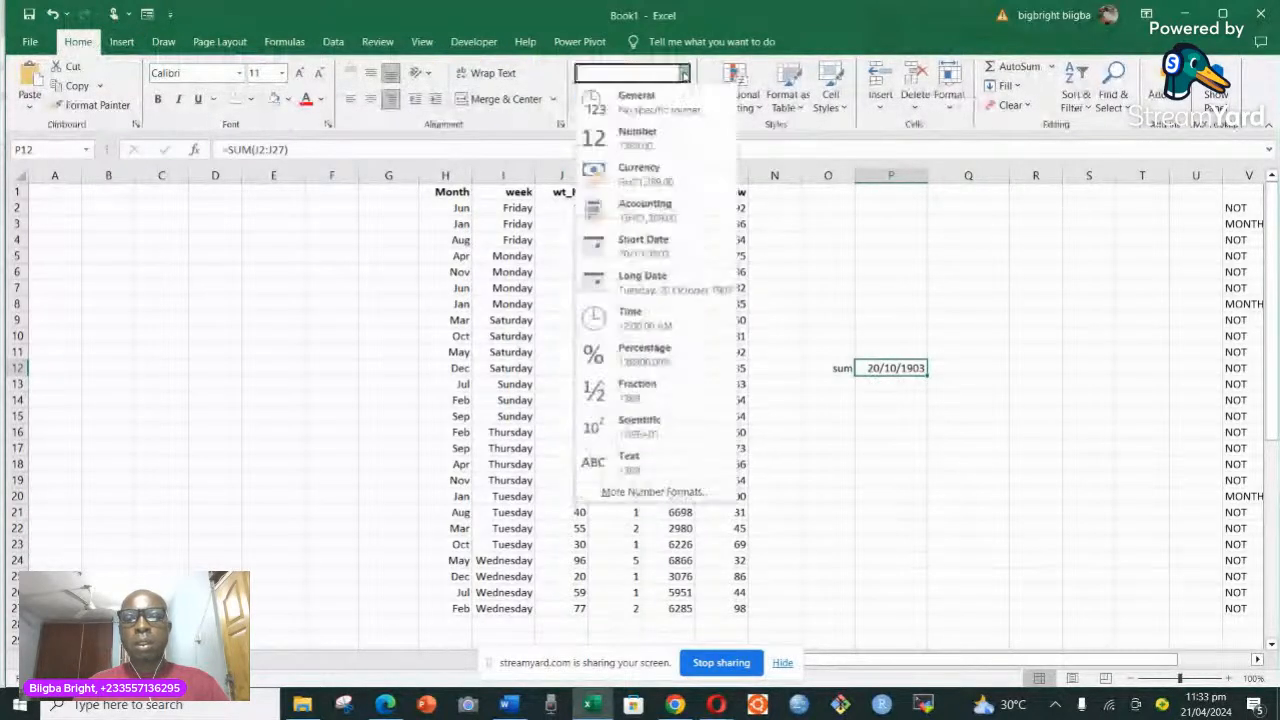
pyautogui.click(891, 370)
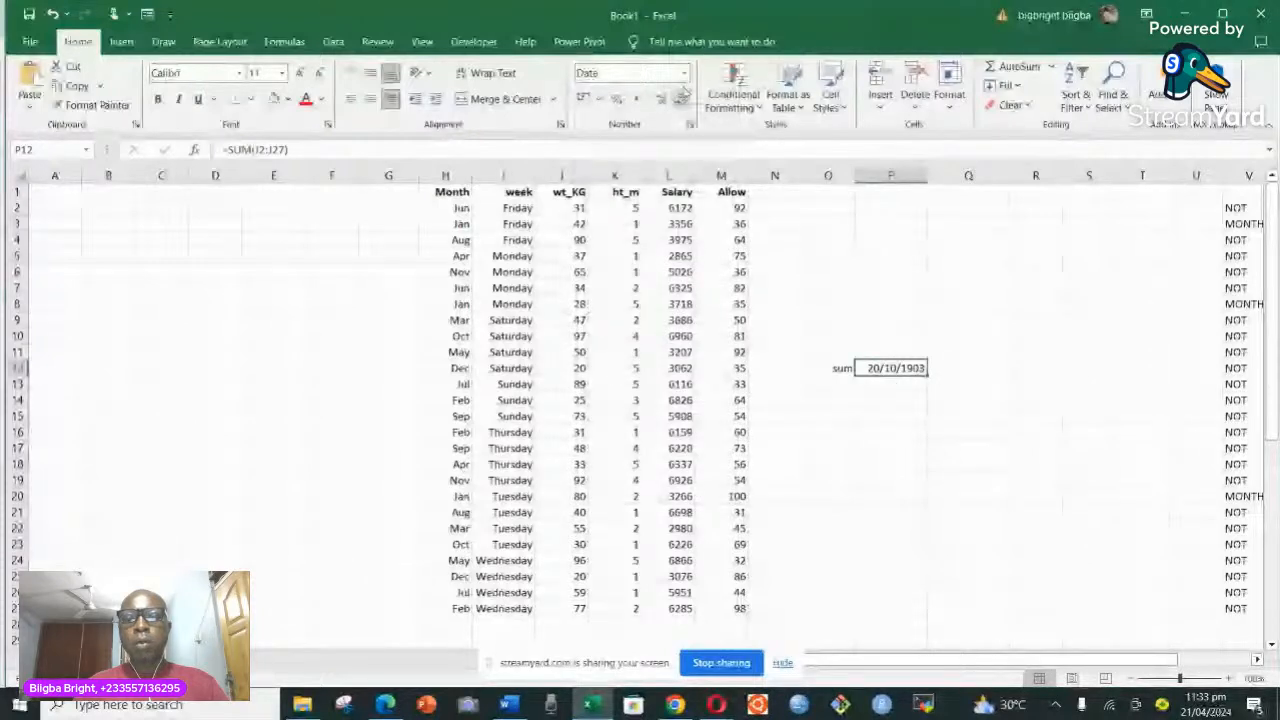
pyautogui.click(684, 73)
pyautogui.click(645, 137)
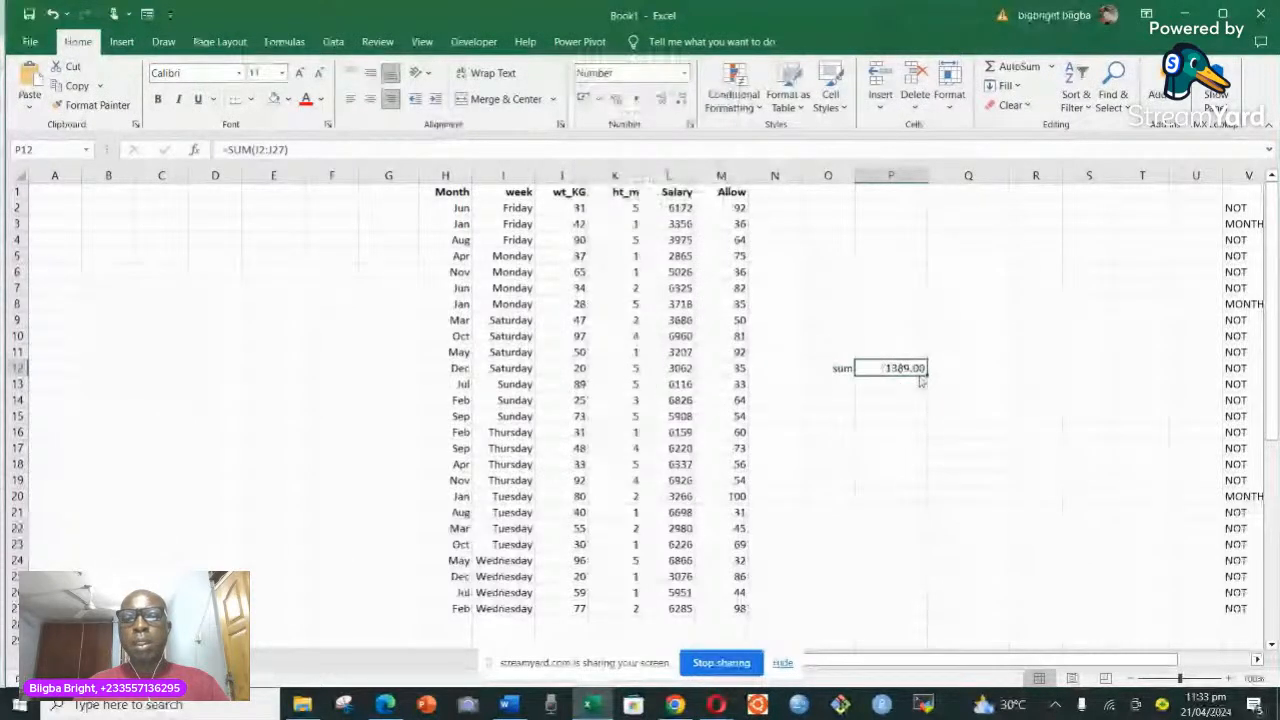
# Step: Label cell O13 "average" and calculate the mean of the wt_KG column in P13 with =AVERAGE(J2:J27)
pyautogui.click(852, 388)
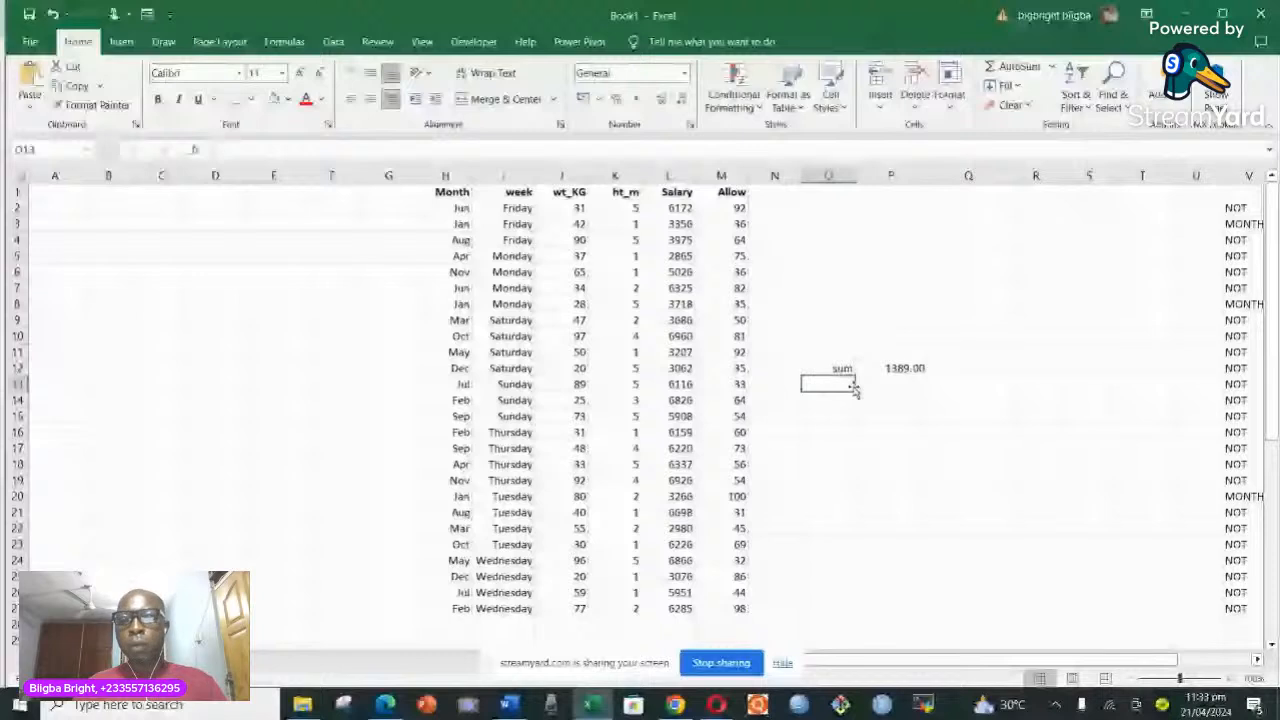
pyautogui.write('average')
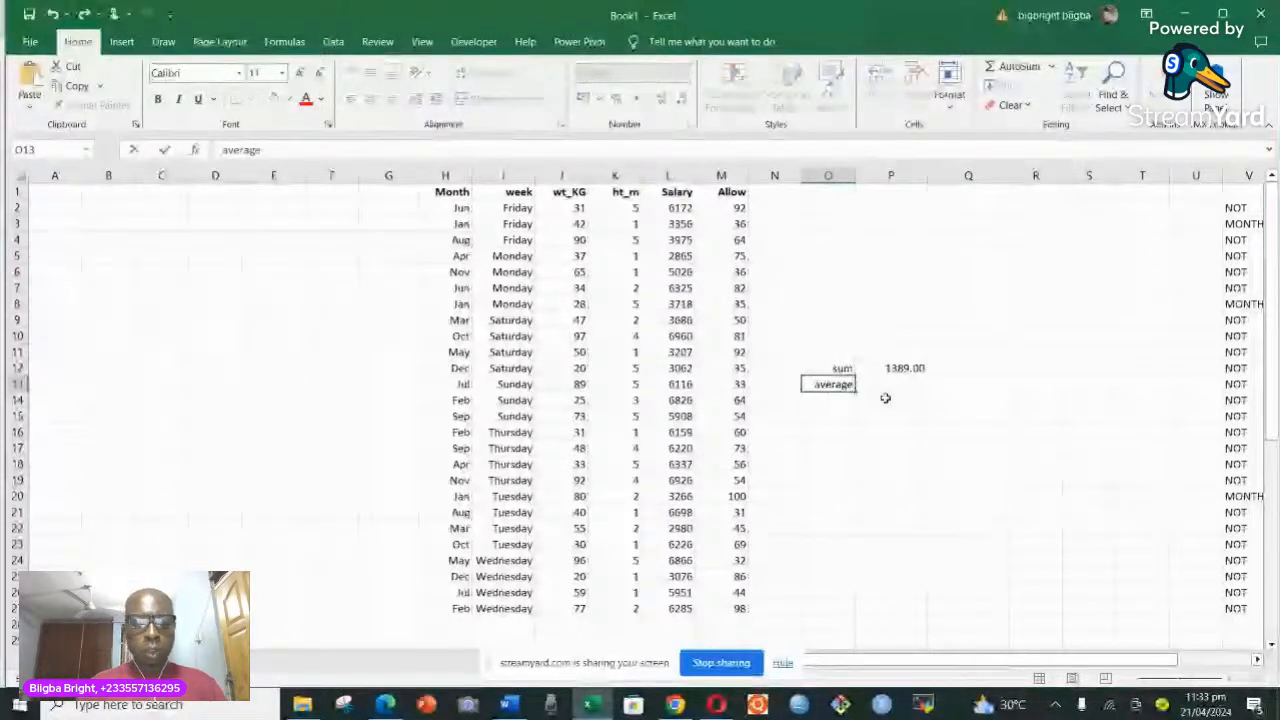
pyautogui.click(903, 384)
pyautogui.write('=')
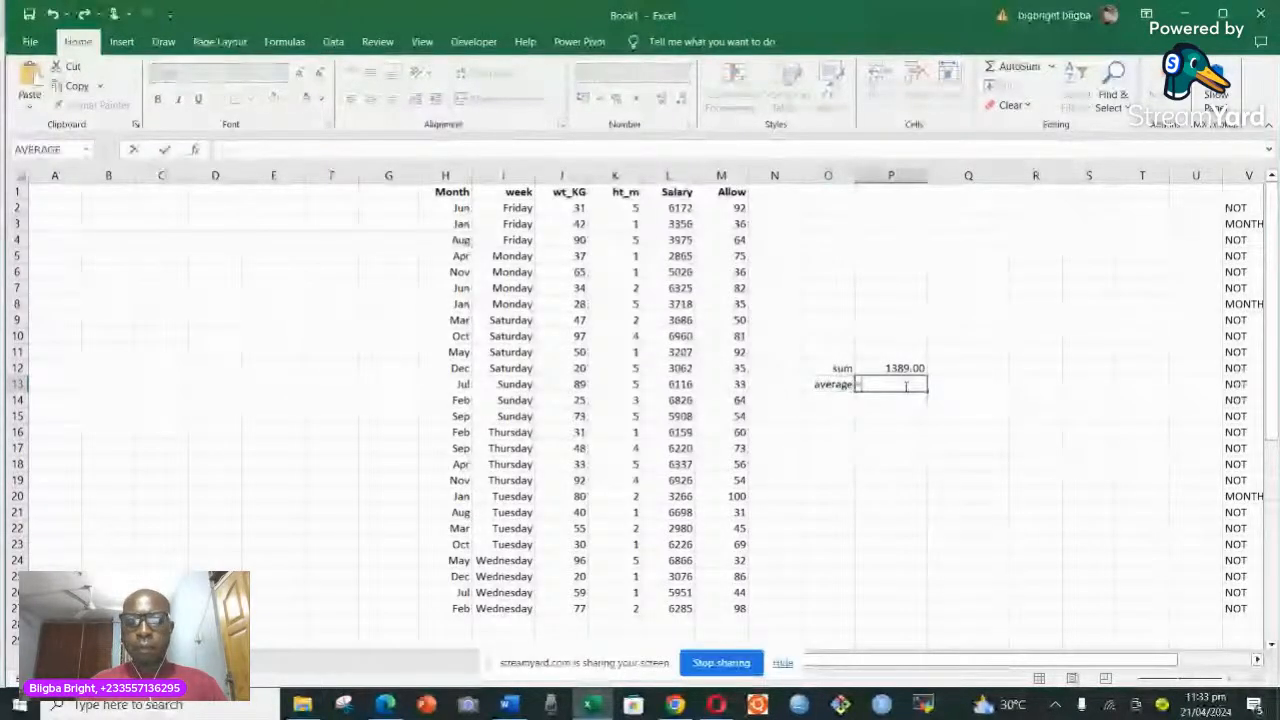
pyautogui.write('v')
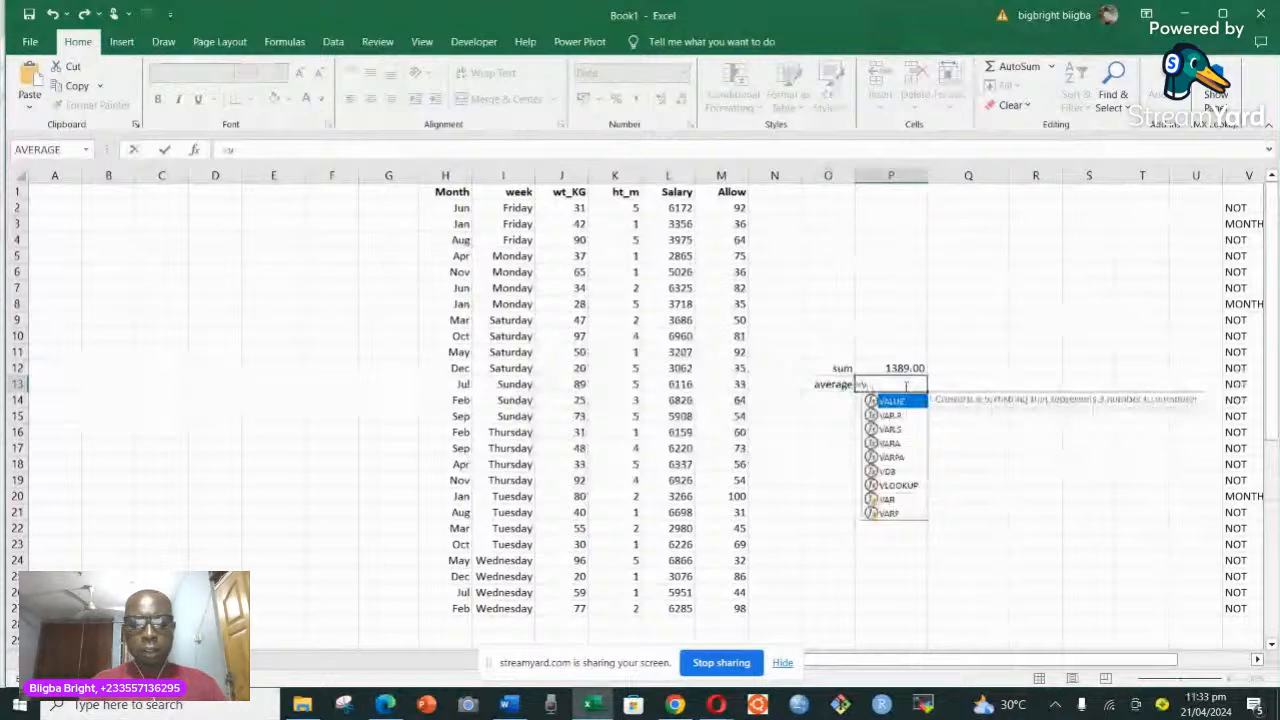
pyautogui.press('BackSpace')
pyautogui.write('avera')
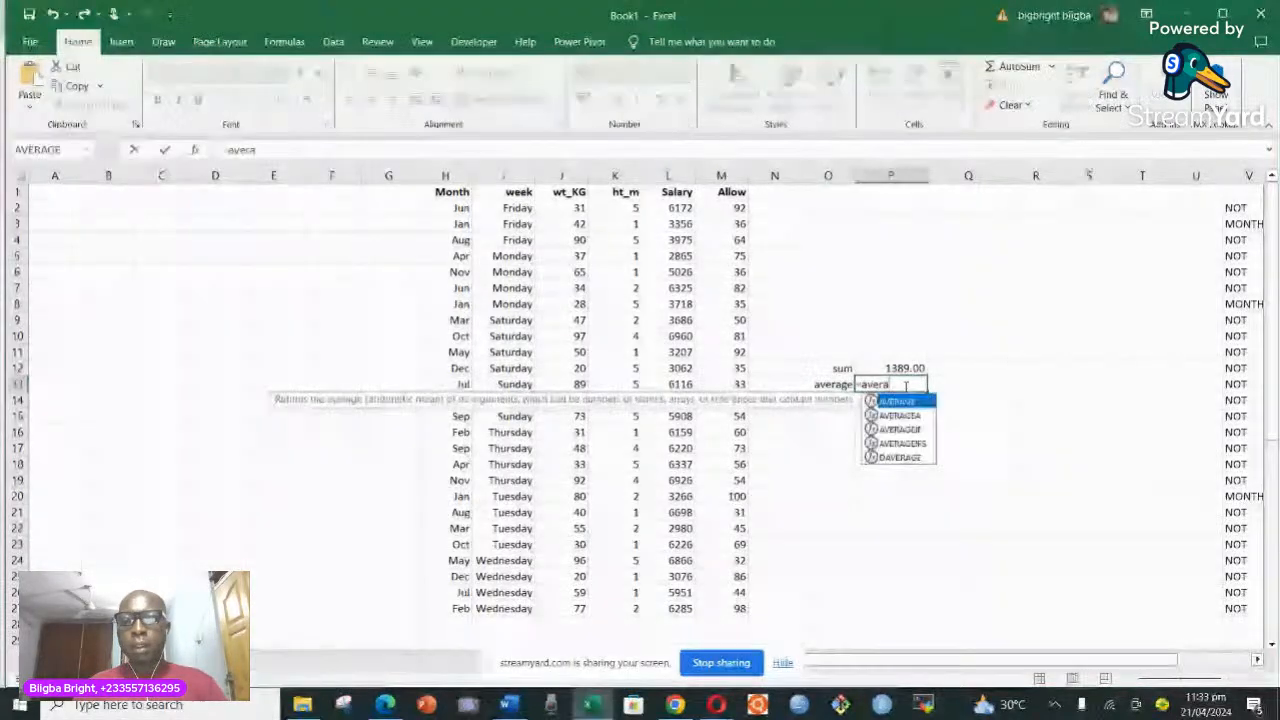
pyautogui.press('Tab')
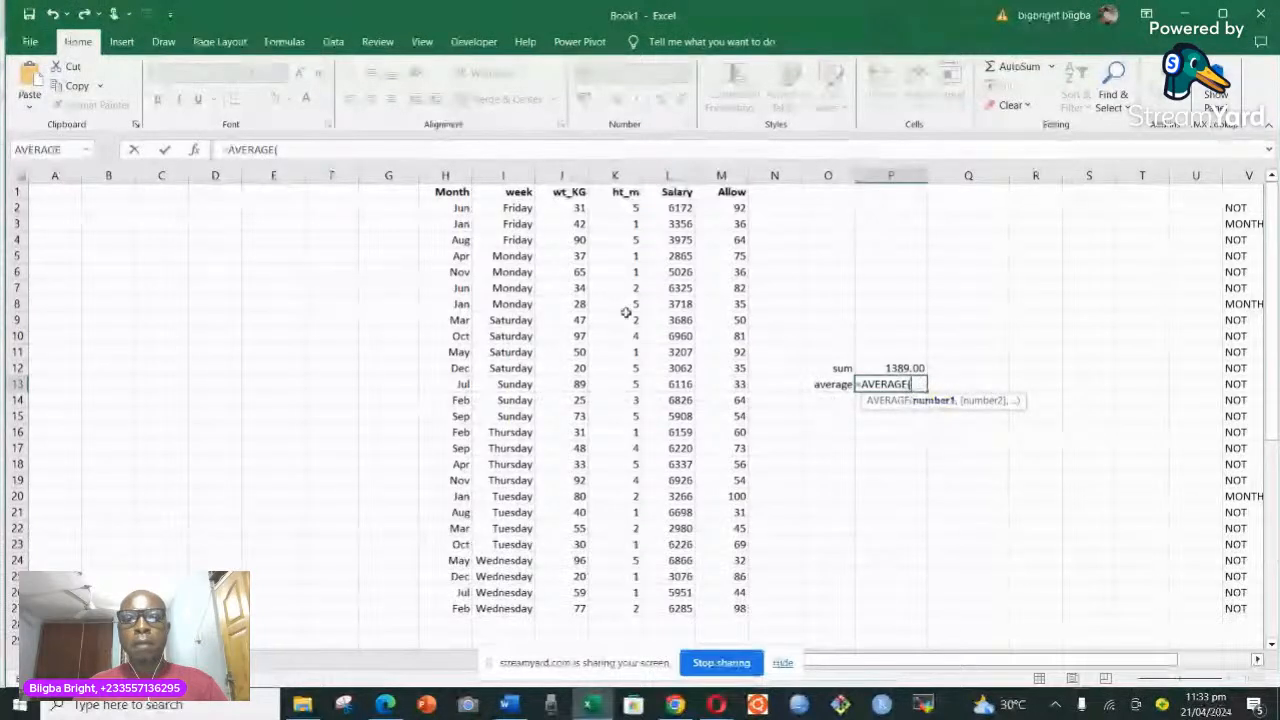
pyautogui.moveTo(575, 208); pyautogui.dragTo(584, 610)
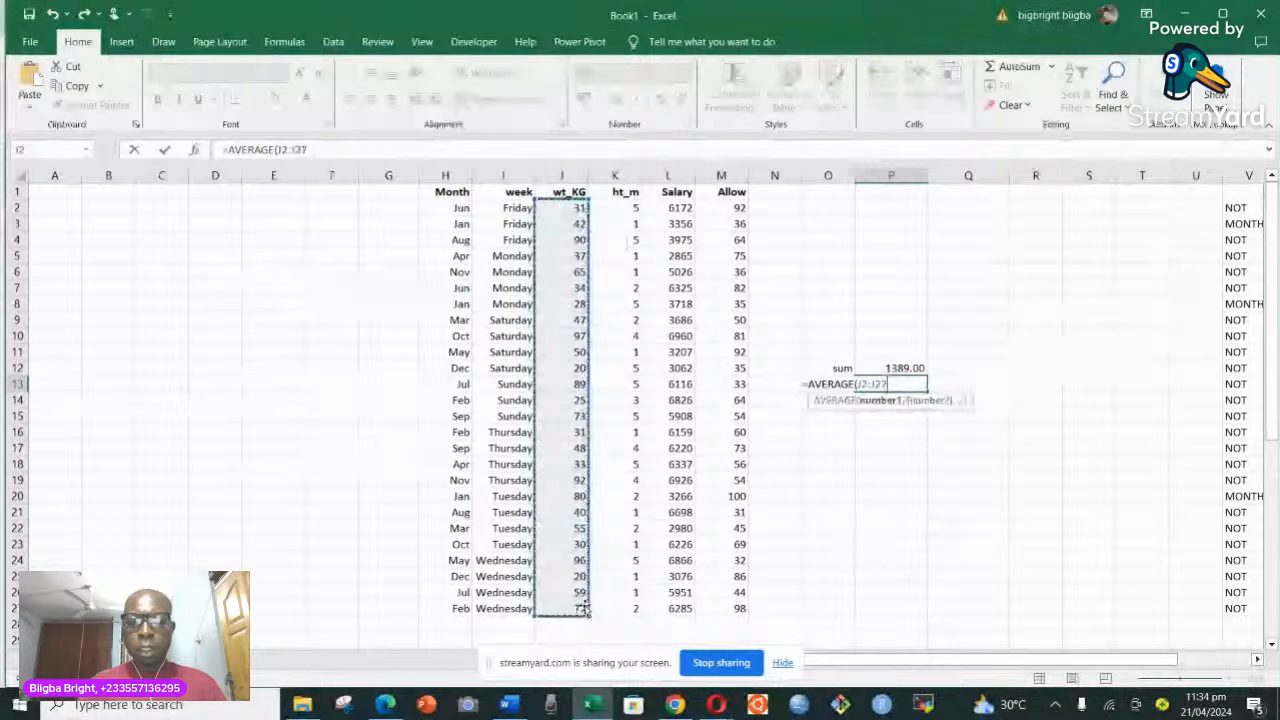
pyautogui.write(')')
pyautogui.press('Return')
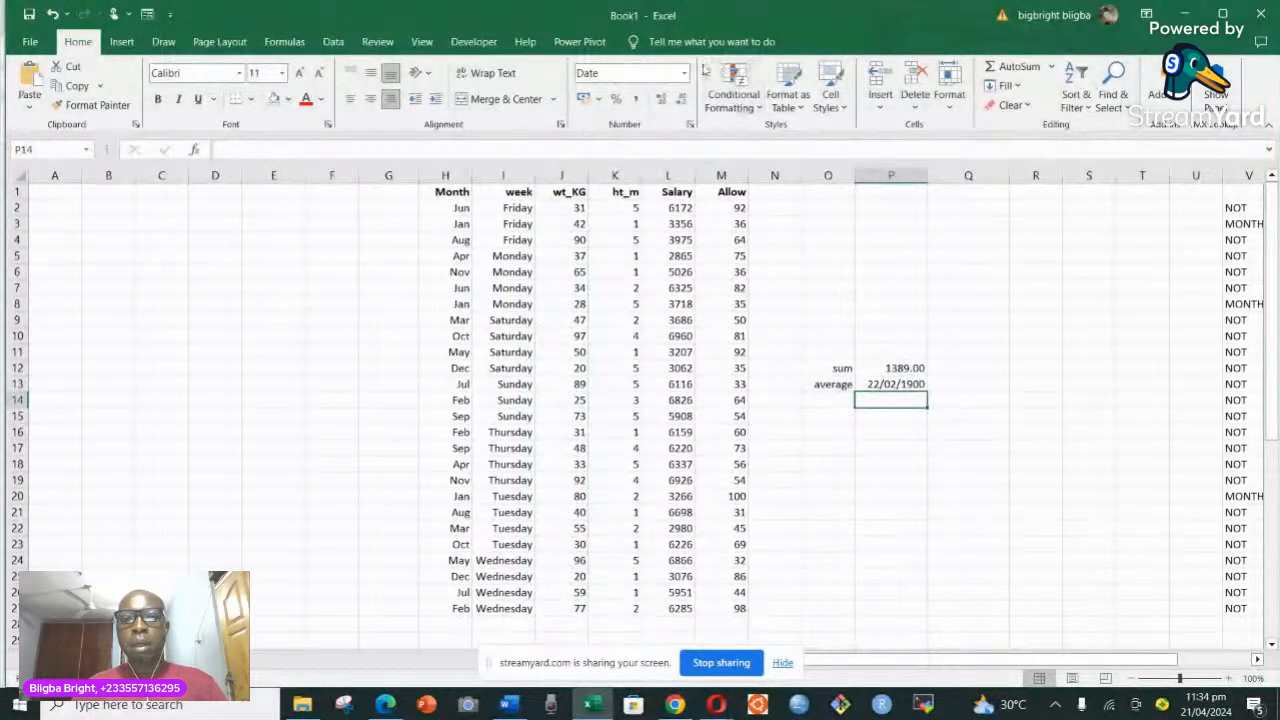
# Step: Change the format of the average result in P13 to Number
pyautogui.click(684, 73)
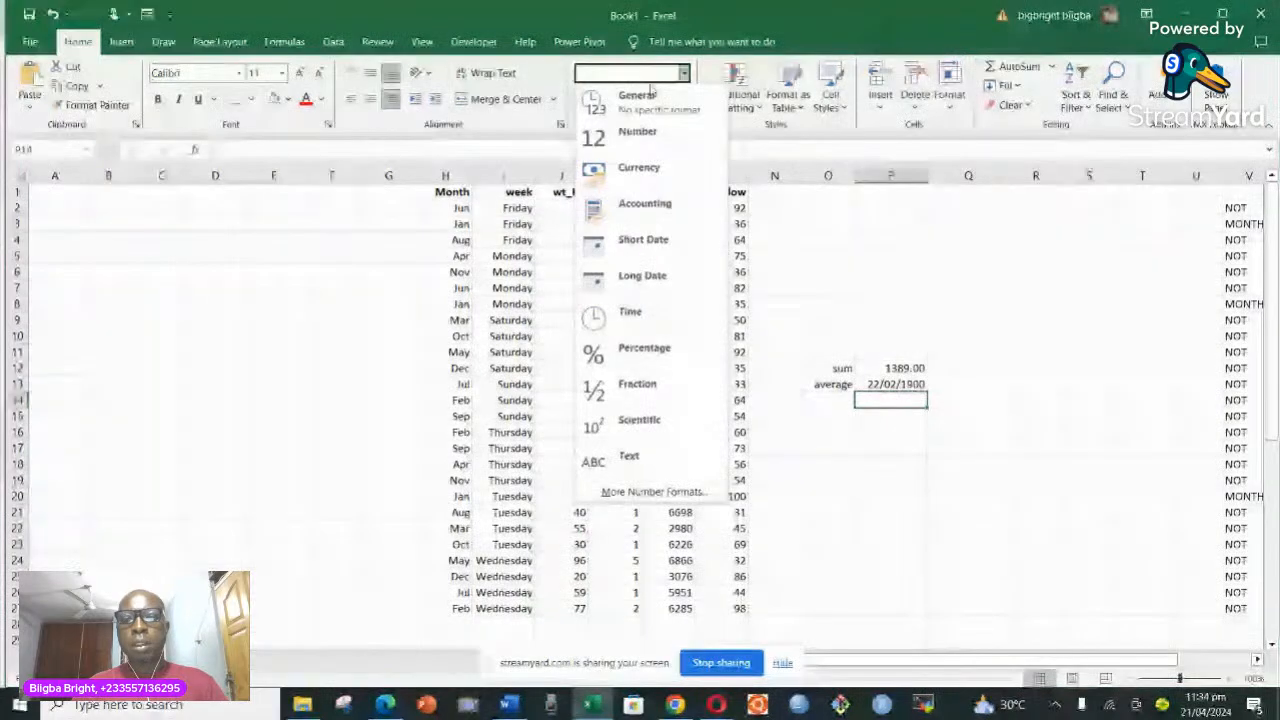
pyautogui.click(630, 132)
pyautogui.press('Up')
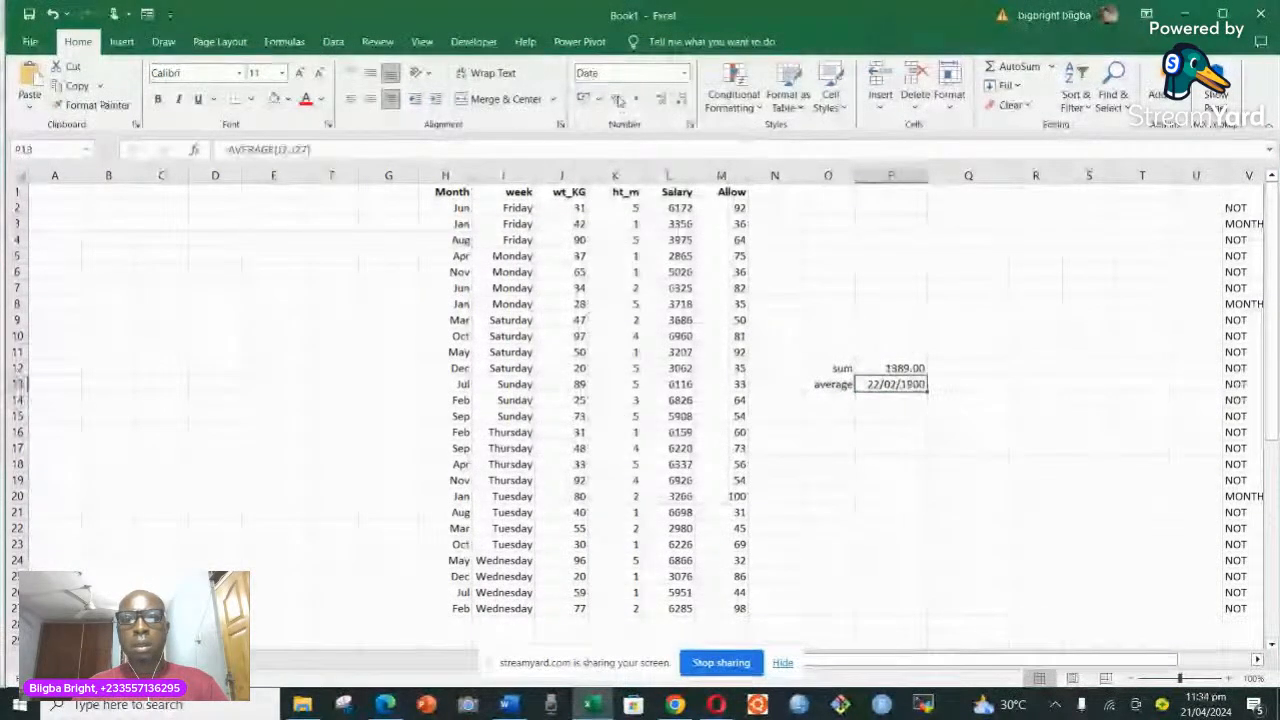
pyautogui.click(684, 73)
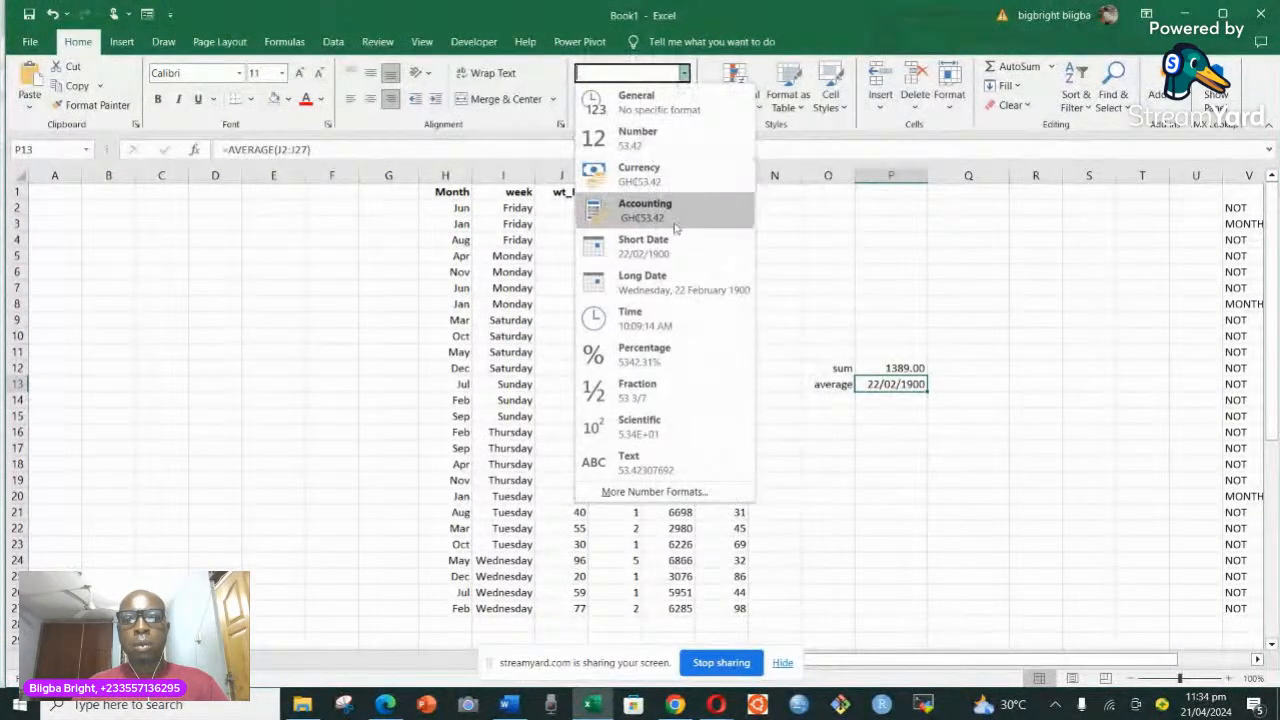
pyautogui.click(634, 142)
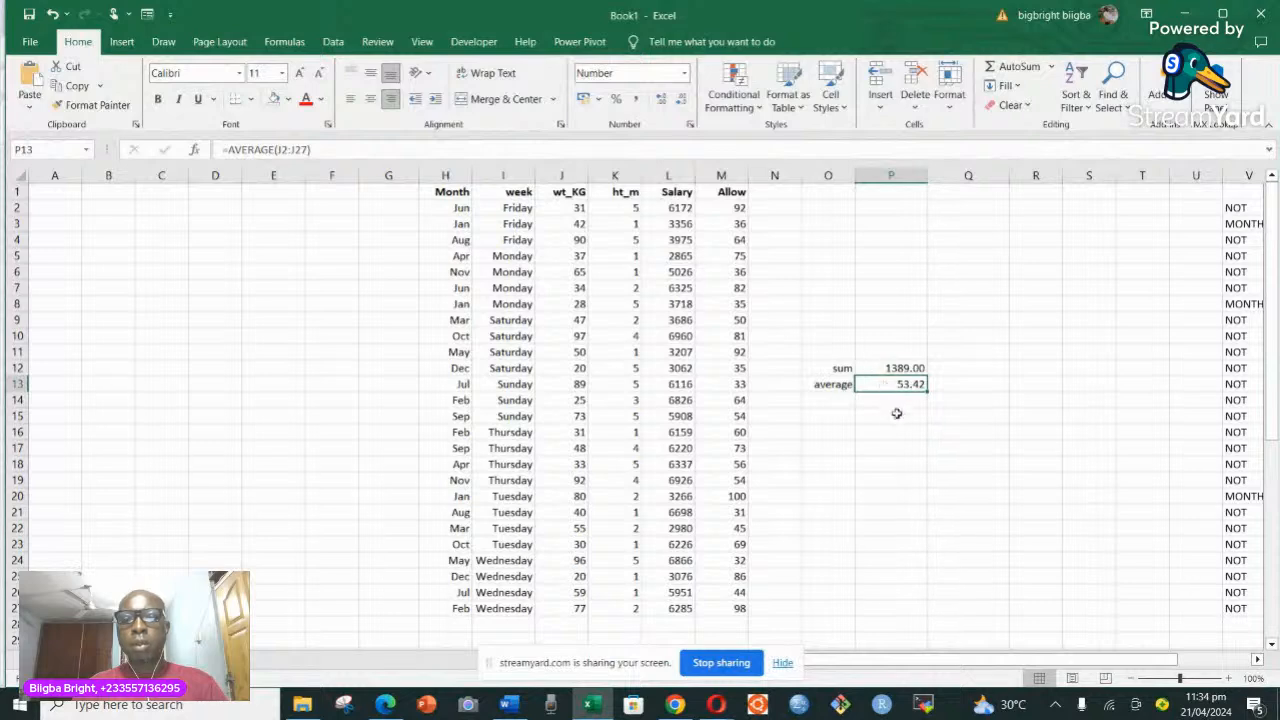
# Step: Move the sum and average labels with their results from O12:P13 to J30:K31, below the data table
pyautogui.click(844, 399)
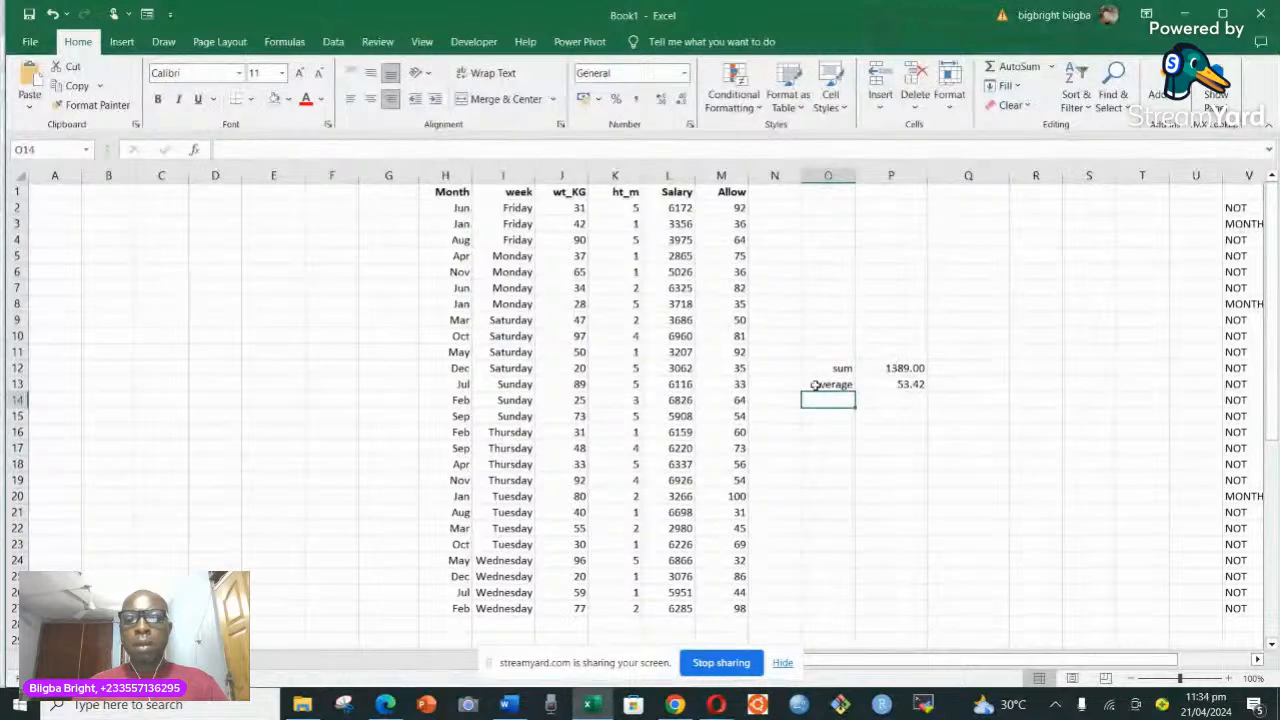
pyautogui.scroll(-2, 731, 379)
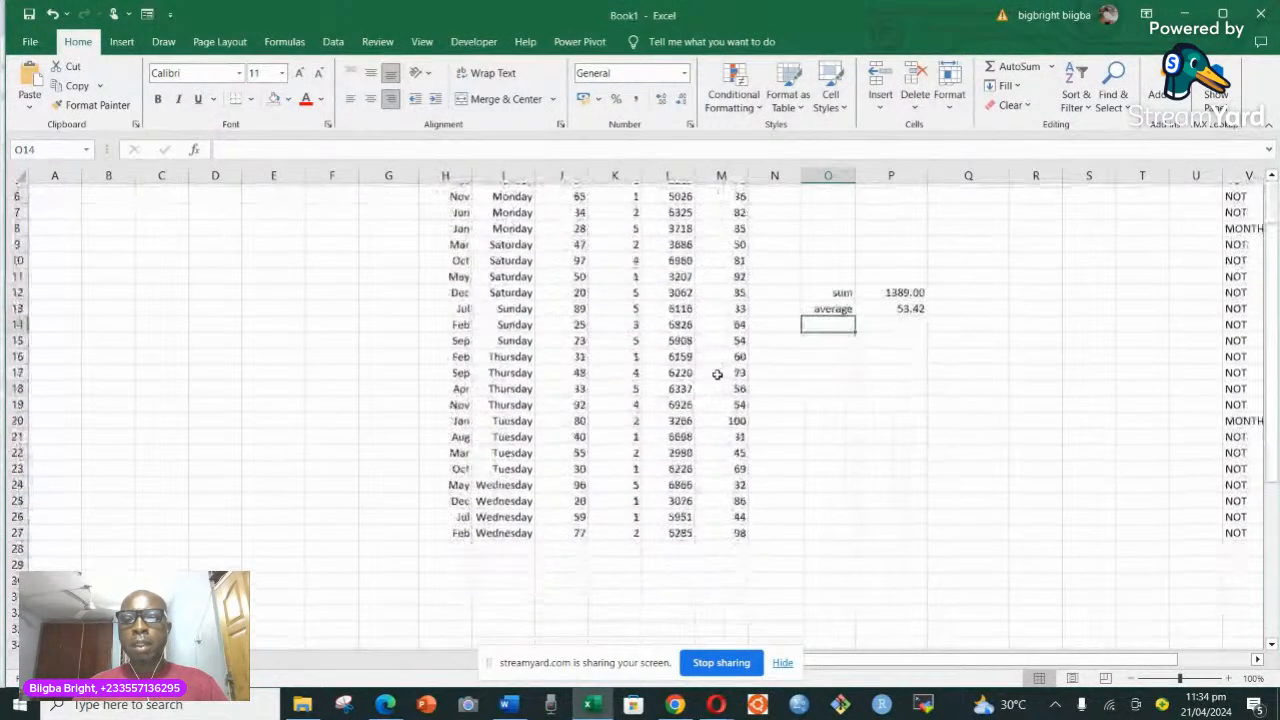
pyautogui.click(838, 272)
pyautogui.moveTo(838, 272); pyautogui.dragTo(596, 589)
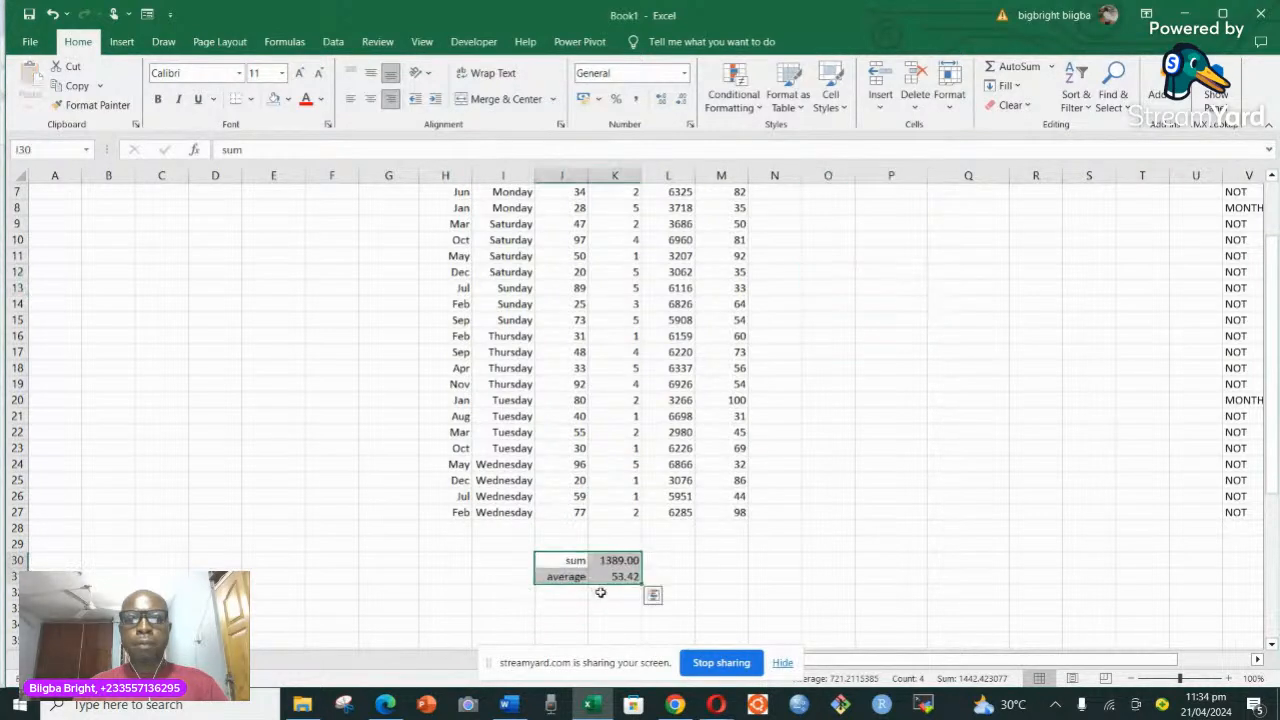
pyautogui.scroll(-1, 708, 372)
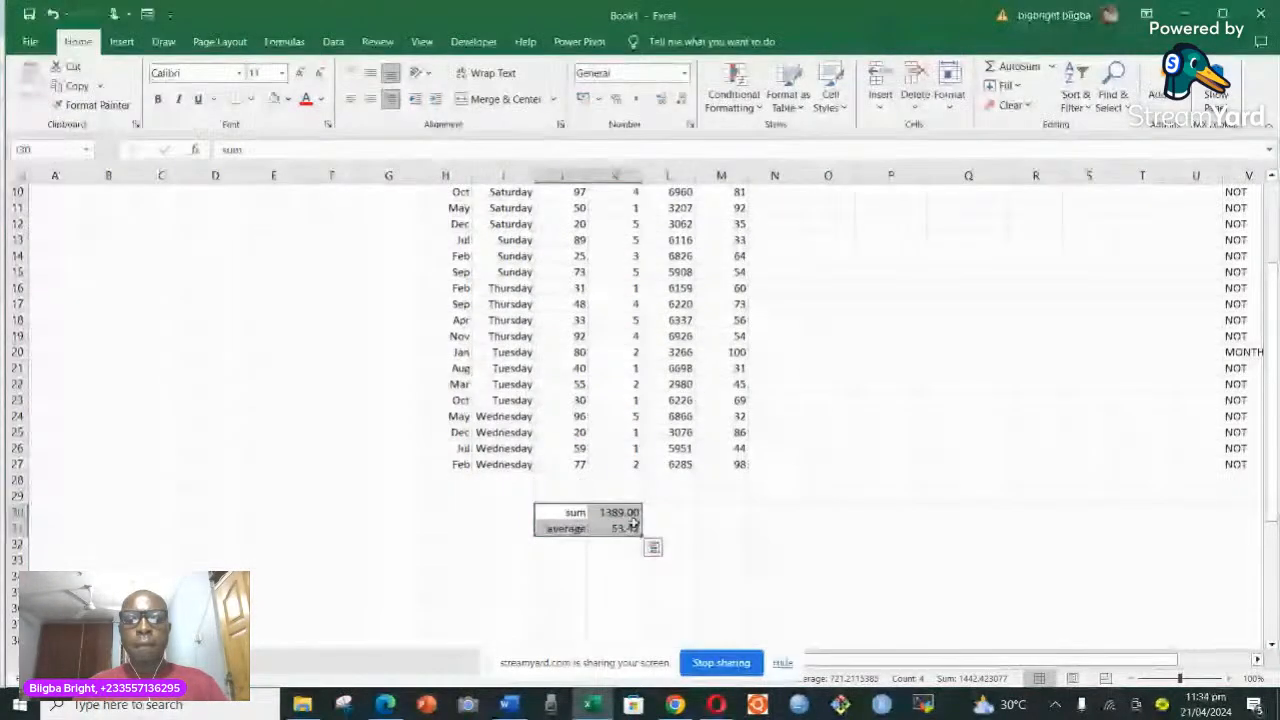
pyautogui.click(580, 513)
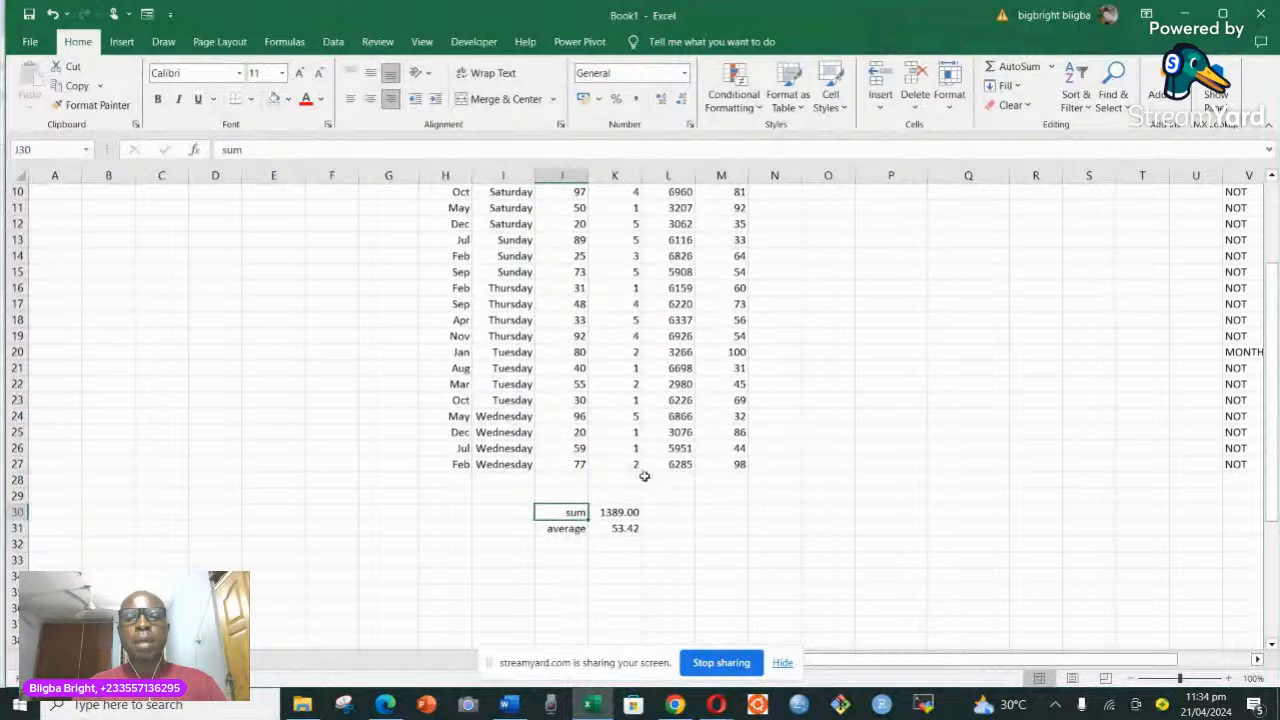
# Step: Label cell J32 "sumif", directly below the average label
pyautogui.scroll(-3, 630, 470)
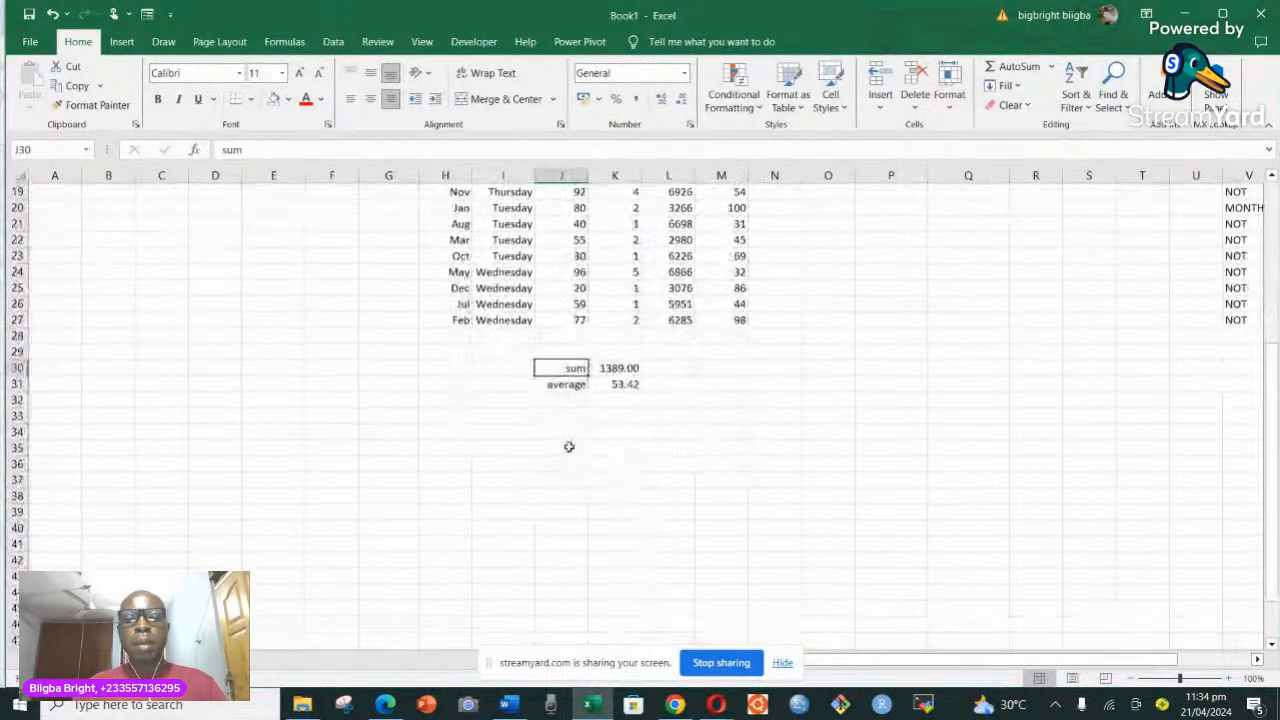
pyautogui.click(559, 402)
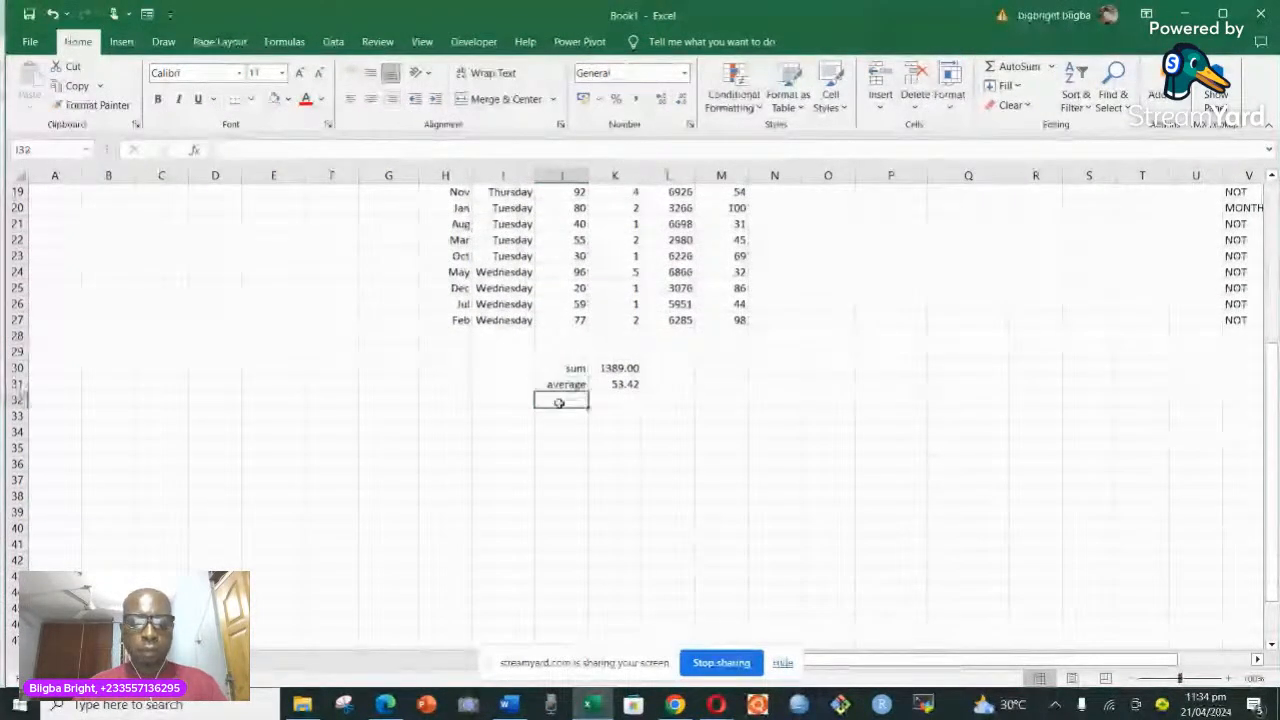
pyautogui.write('sumif')
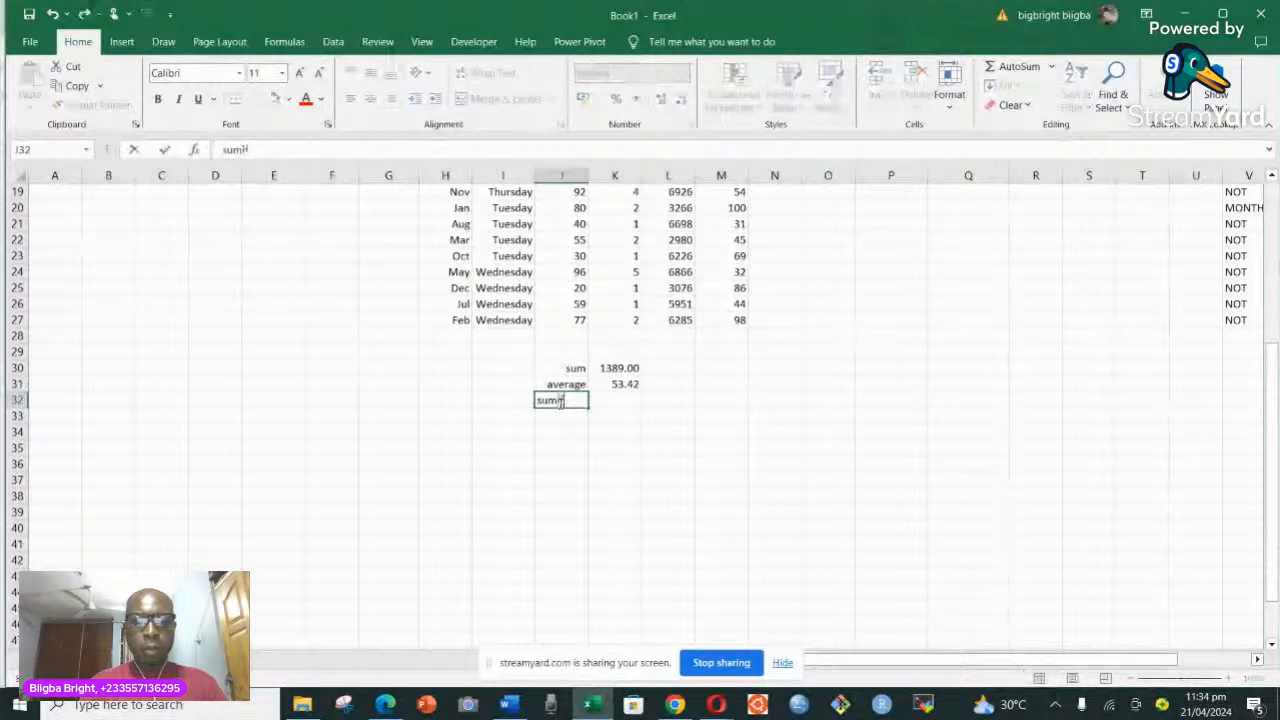
# Step: Start a SUMIF formula in K32 with the Month values H2:H27 as the range to evaluate
pyautogui.click(625, 402)
pyautogui.scroll(3, 634, 384)
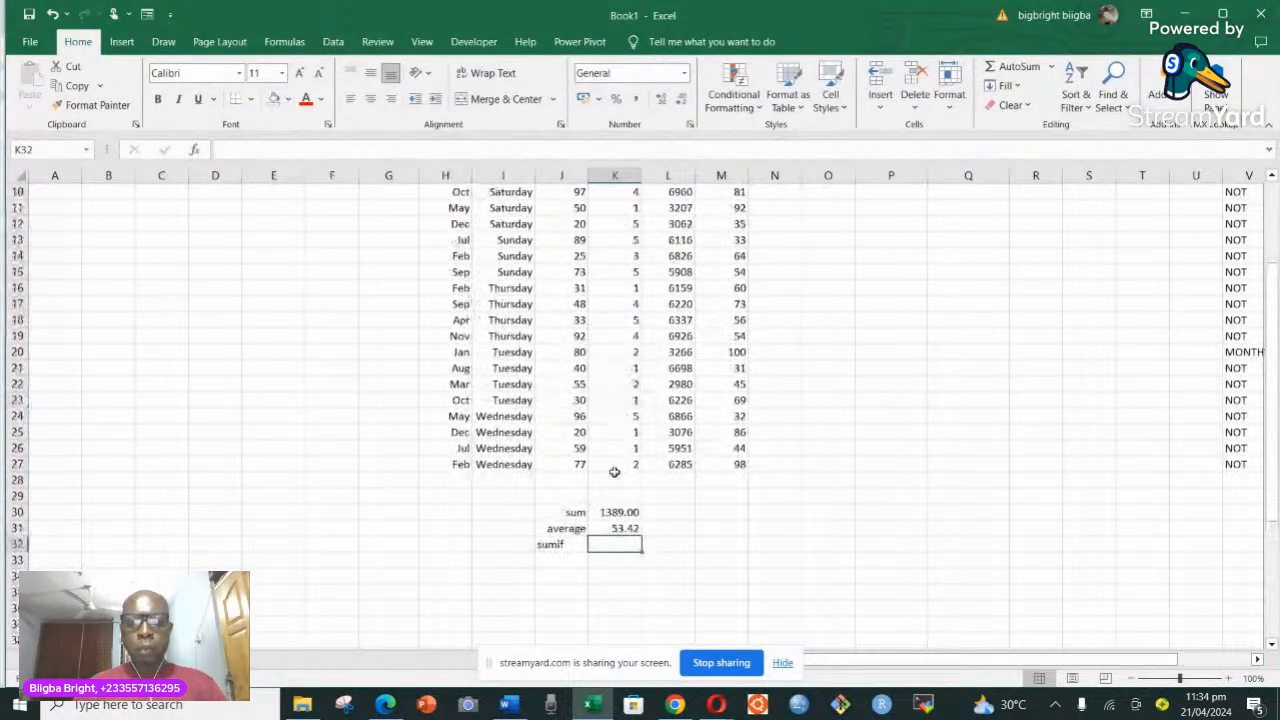
pyautogui.write('=')
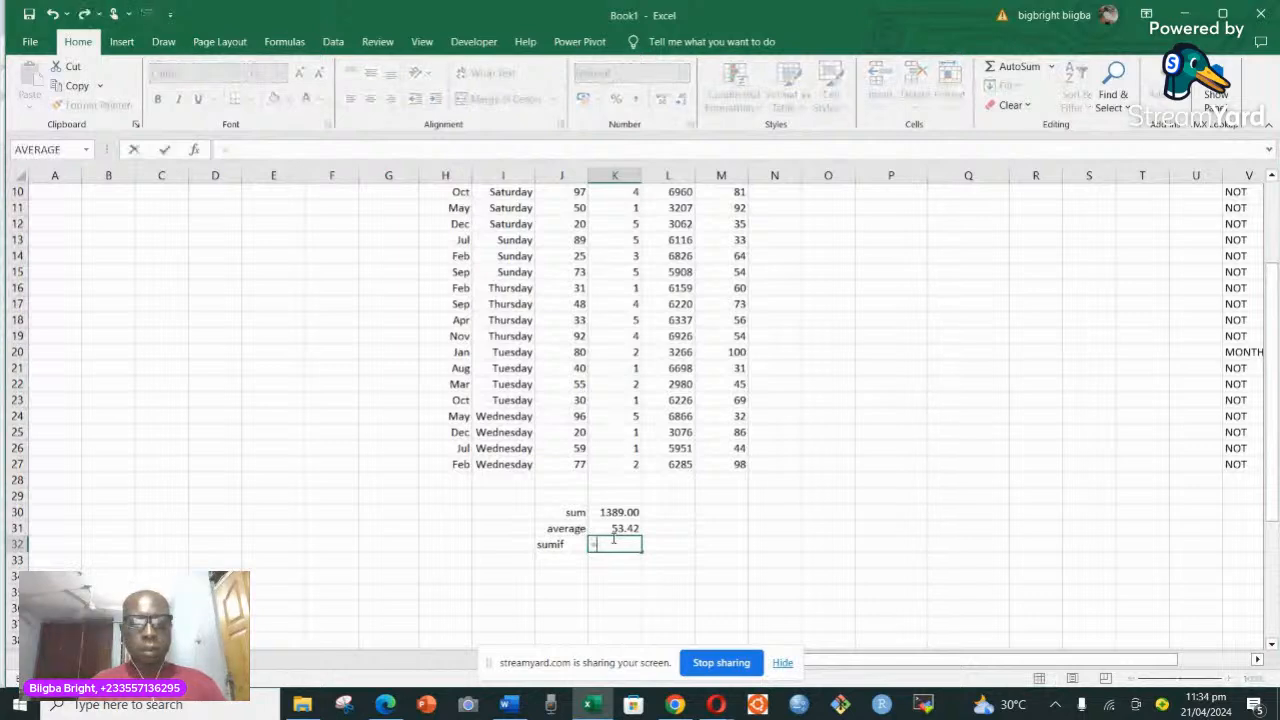
pyautogui.write('su')
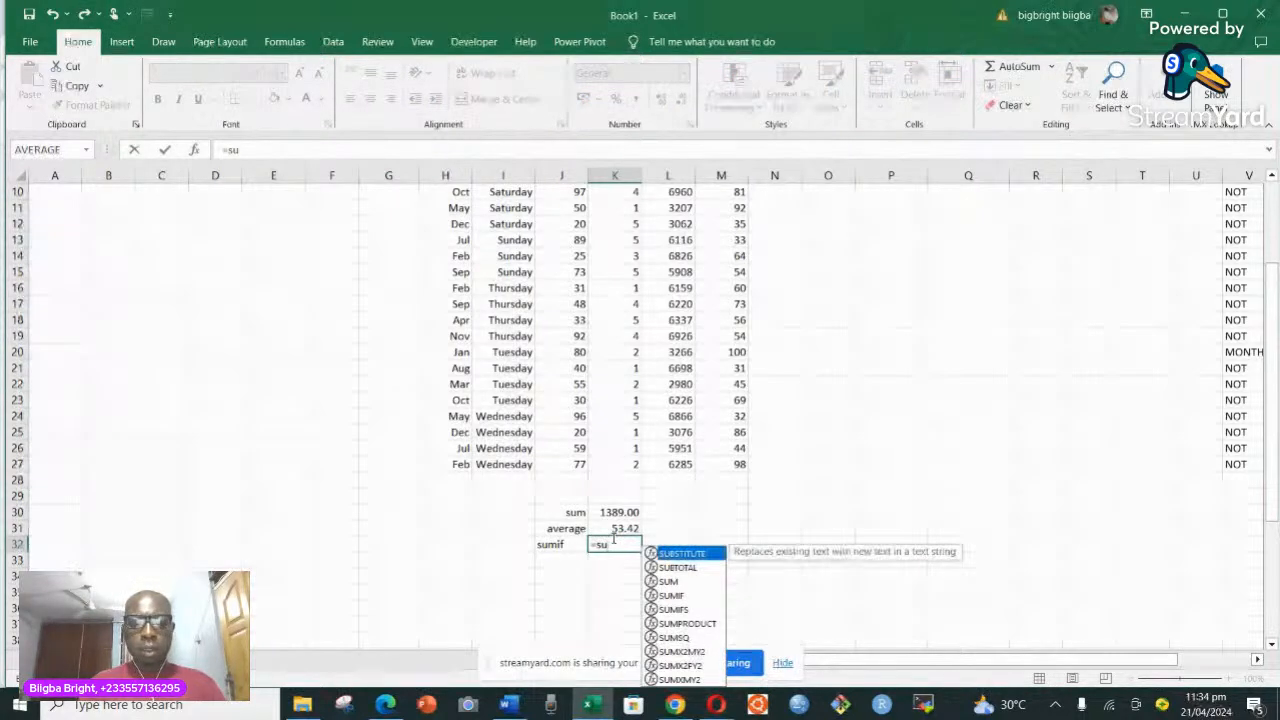
pyautogui.write('m')
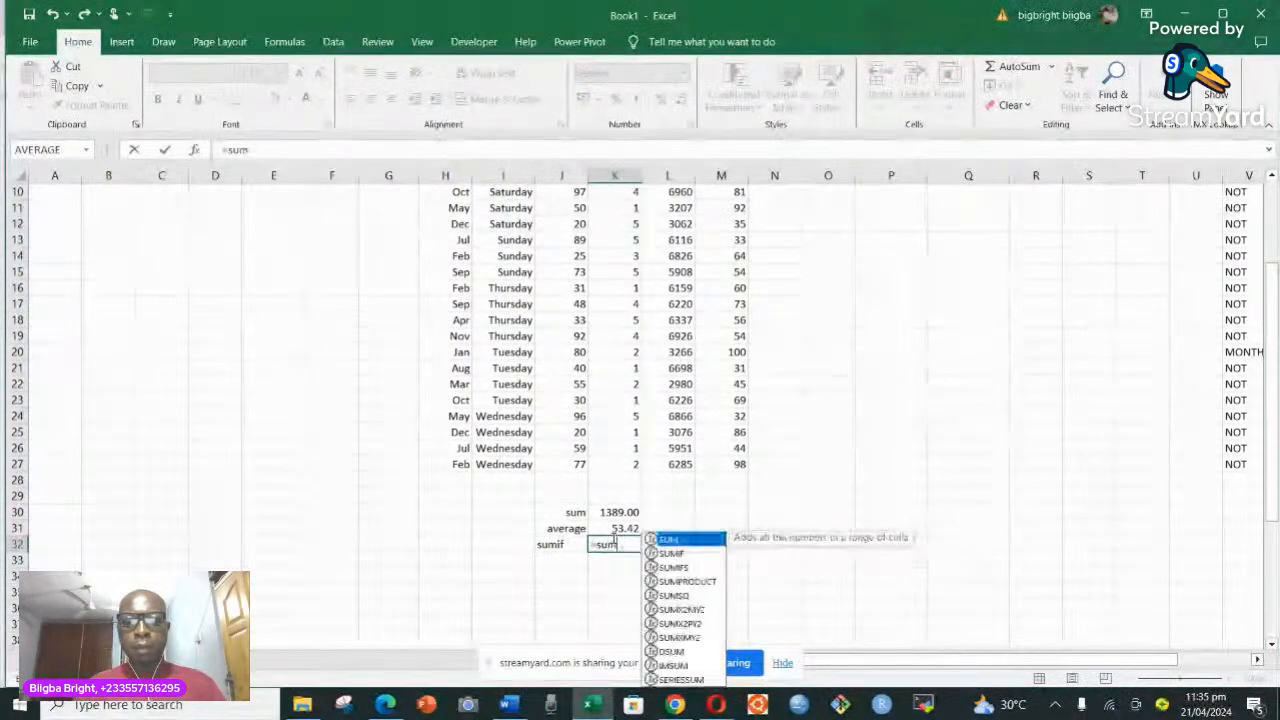
pyautogui.doubleClick(672, 553)
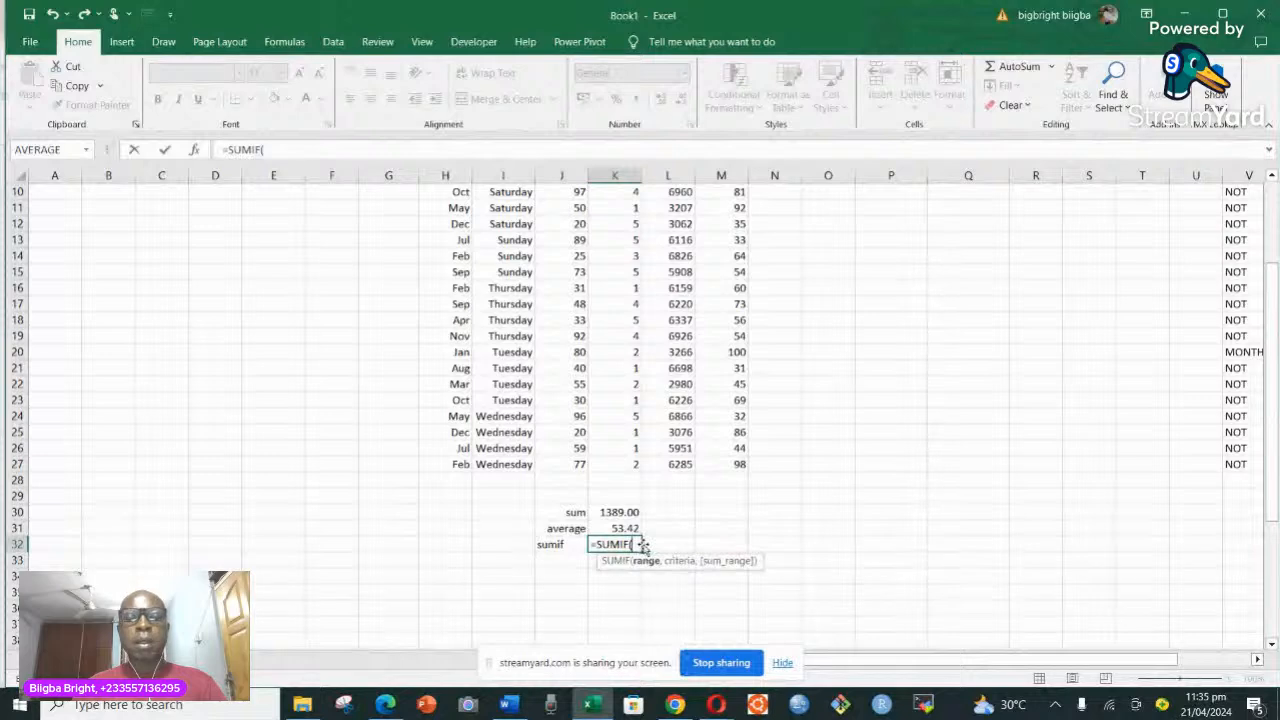
pyautogui.scroll(1, 612, 479)
pyautogui.scroll(-1, 614, 508)
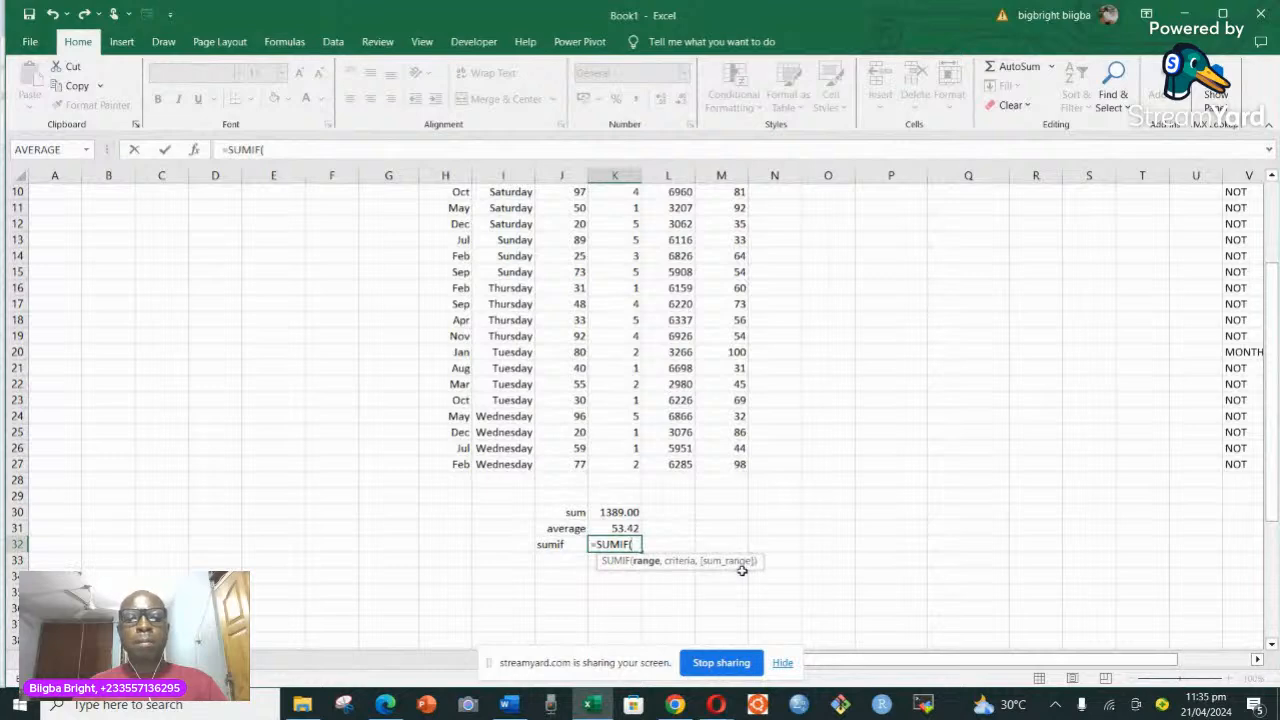
pyautogui.scroll(3, 540, 433)
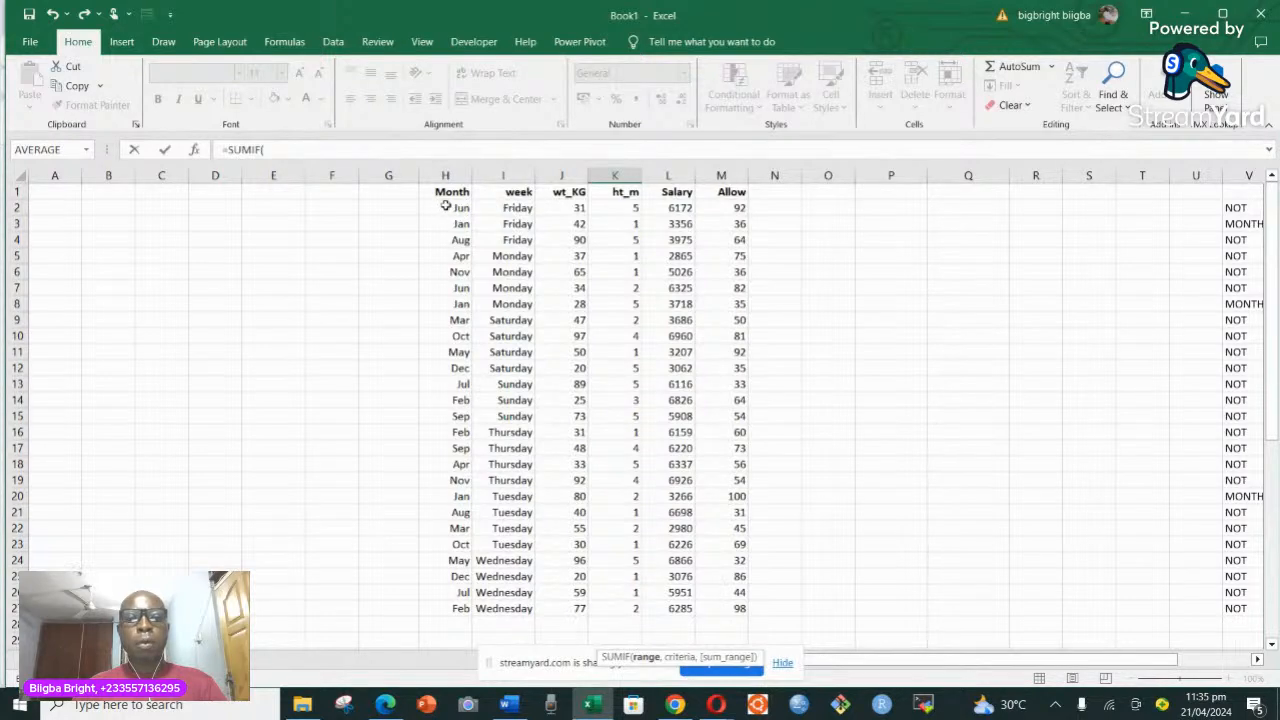
pyautogui.moveTo(446, 205); pyautogui.dragTo(467, 614)
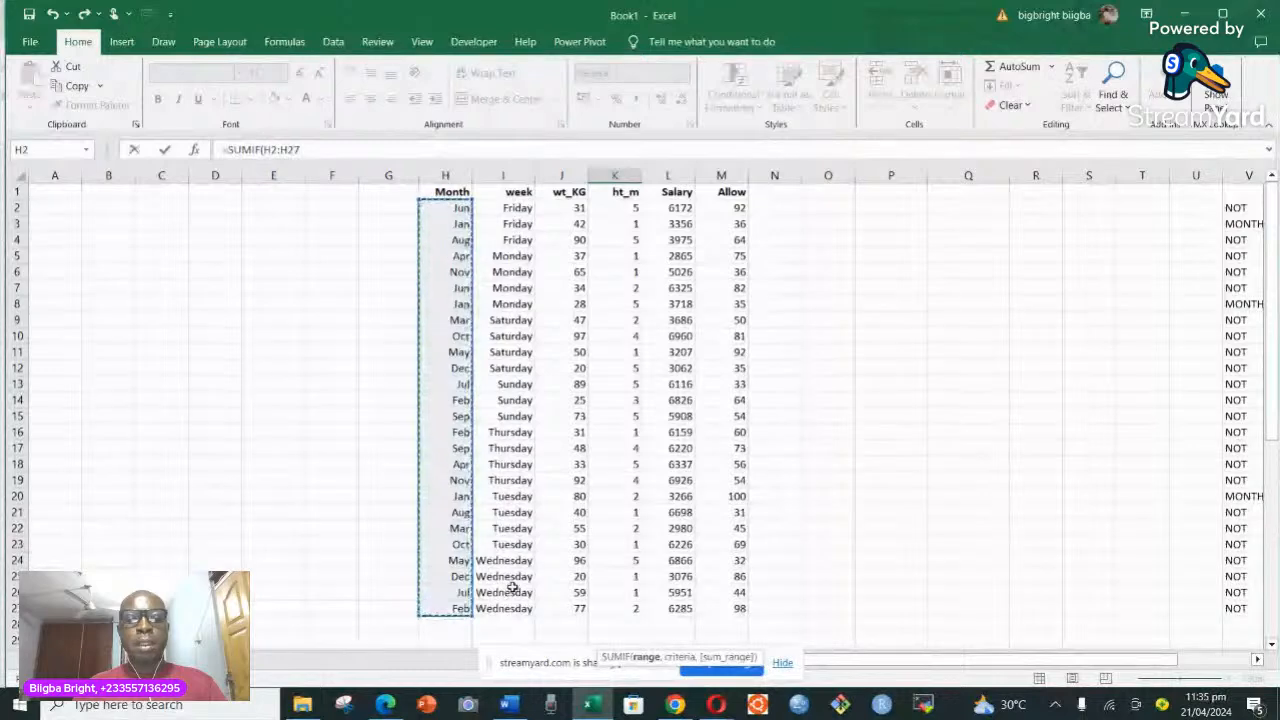
pyautogui.scroll(-3, 511, 588)
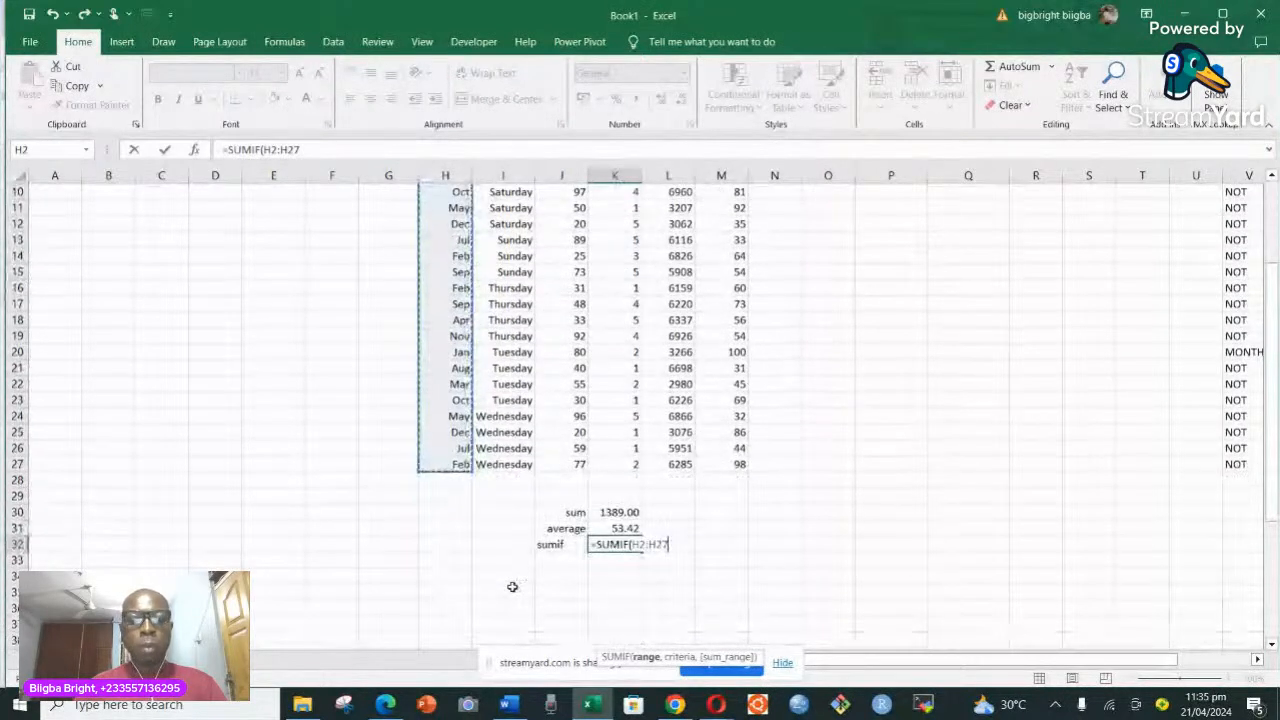
# Step: Set the criteria of the SUMIF formula in K32 to "Feb"
pyautogui.write(',')
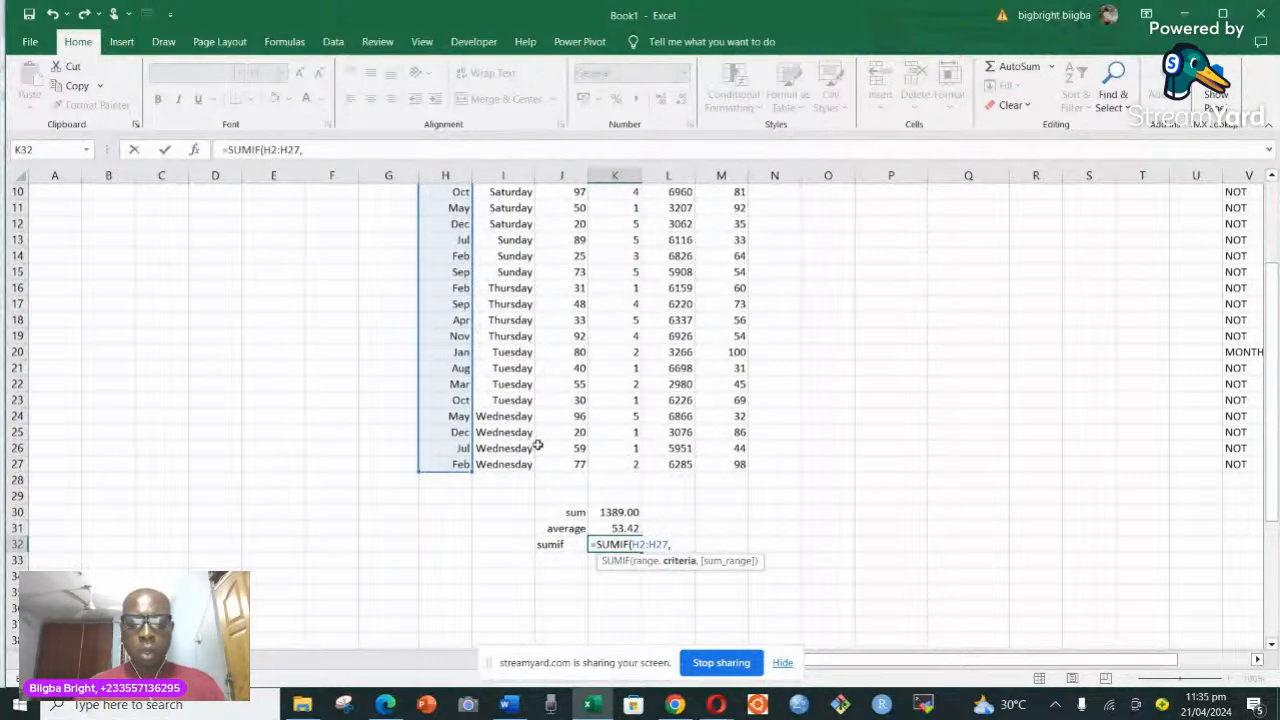
pyautogui.write('"')
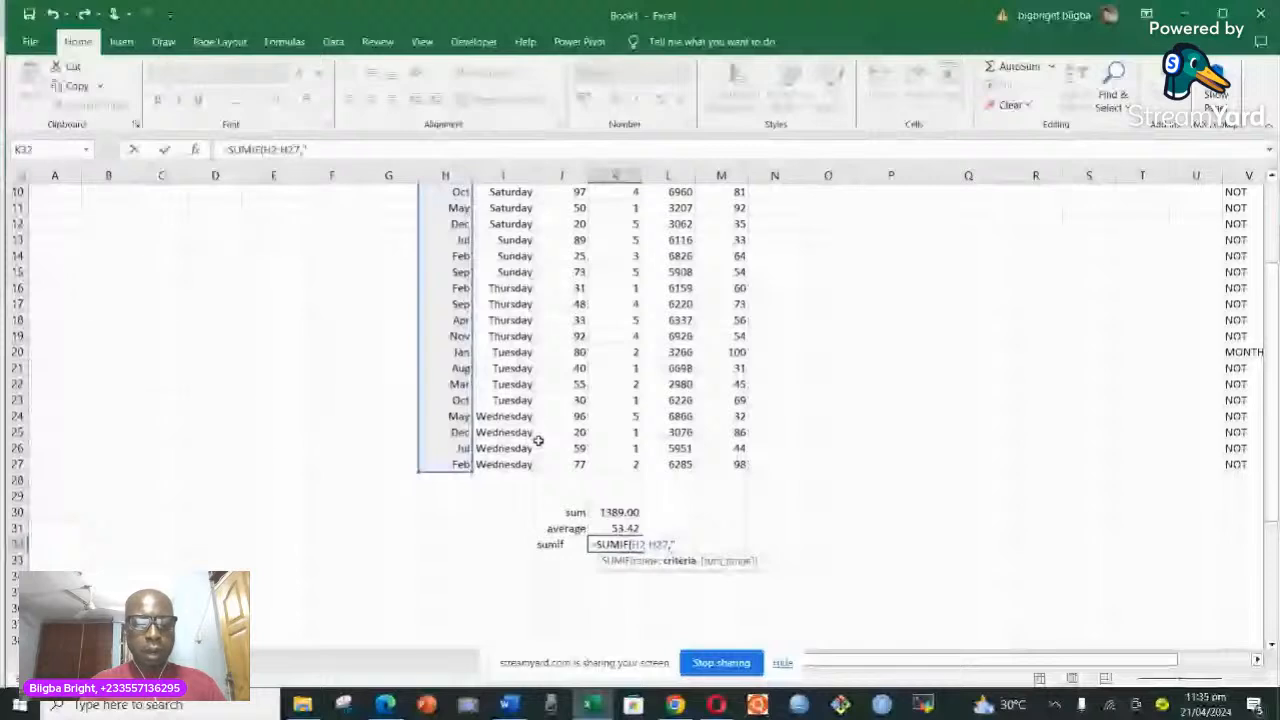
pyautogui.write('Feb"')
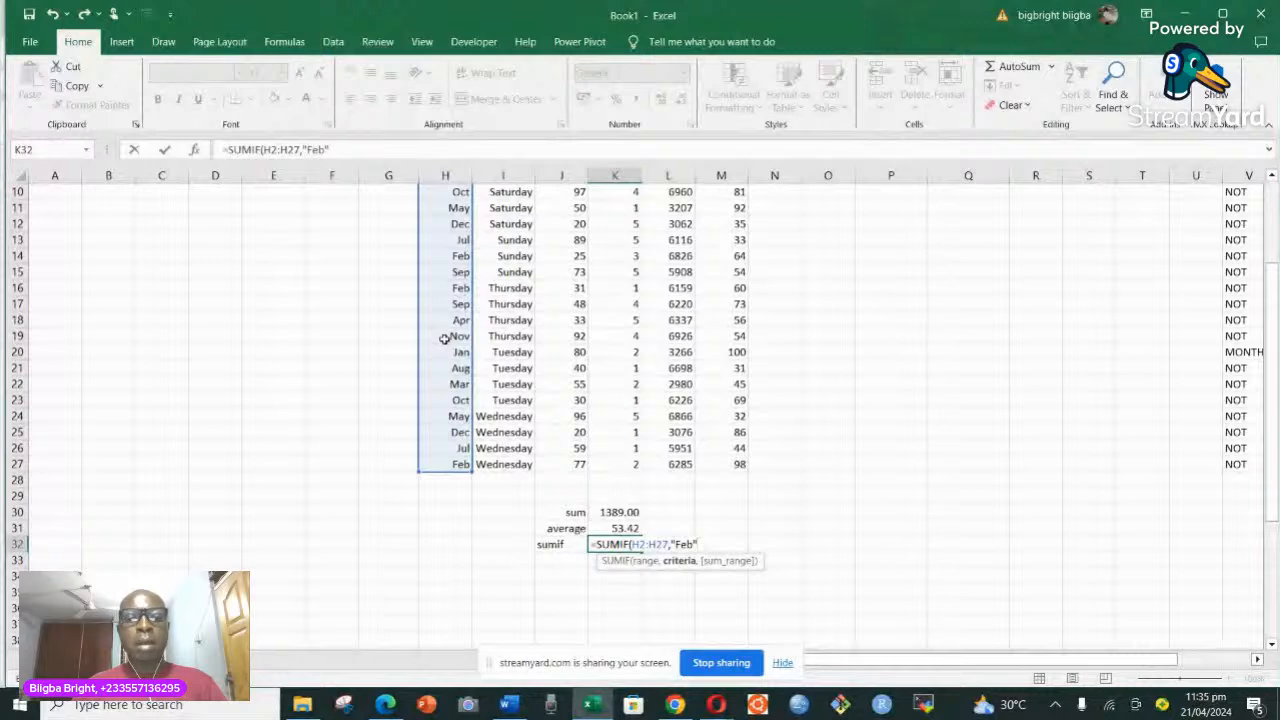
pyautogui.write(',')
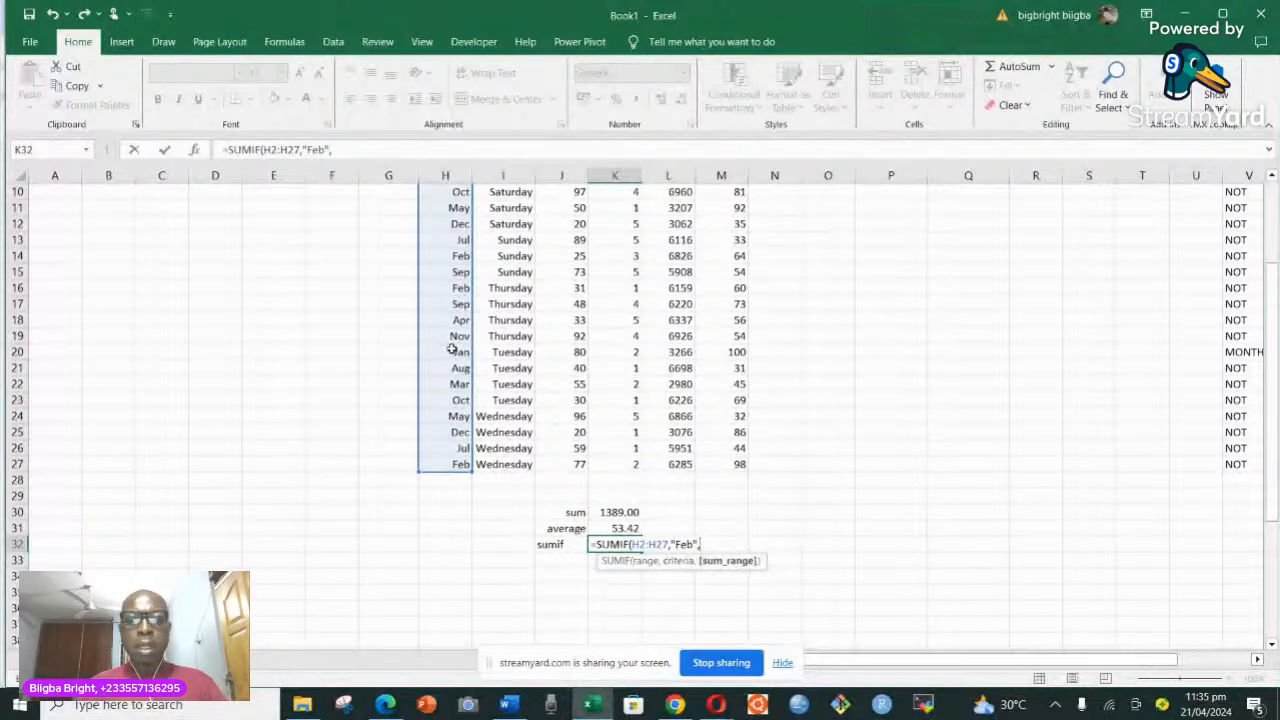
# Step: Use the Salary values L2:L27 as the sum range and complete the SUMIF formula in K32
pyautogui.scroll(2, 549, 390)
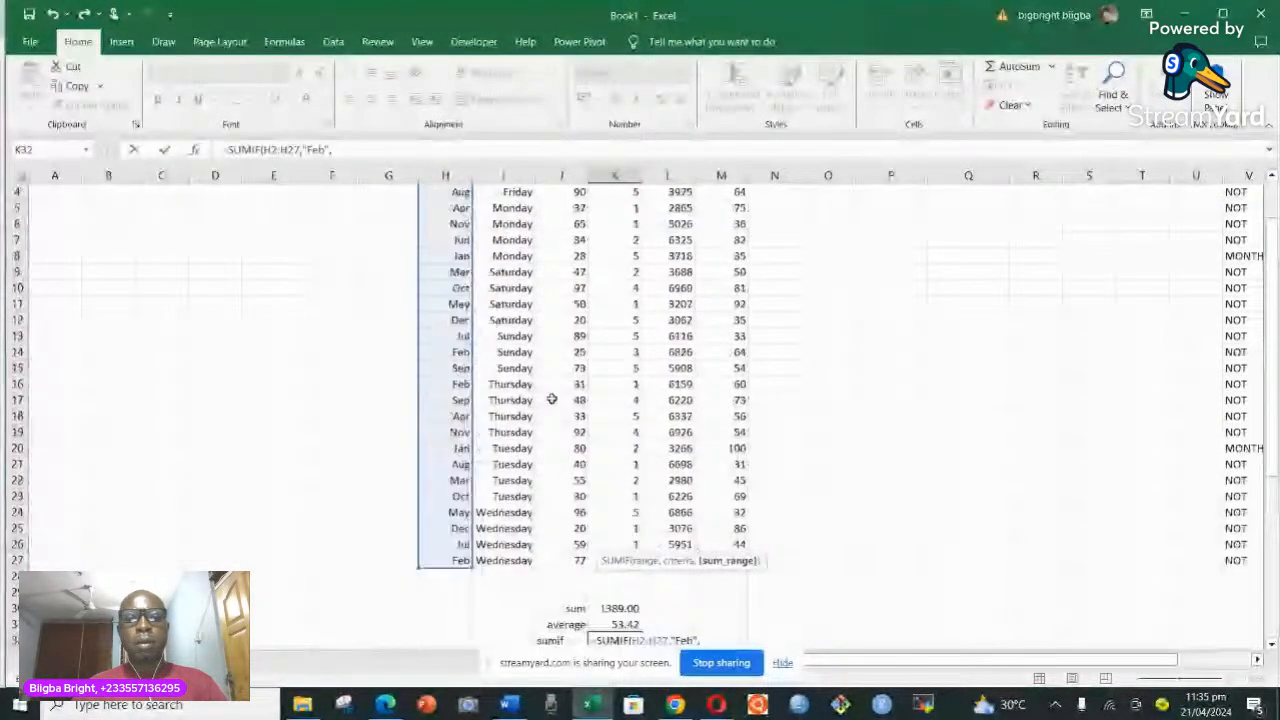
pyautogui.scroll(1, 551, 399)
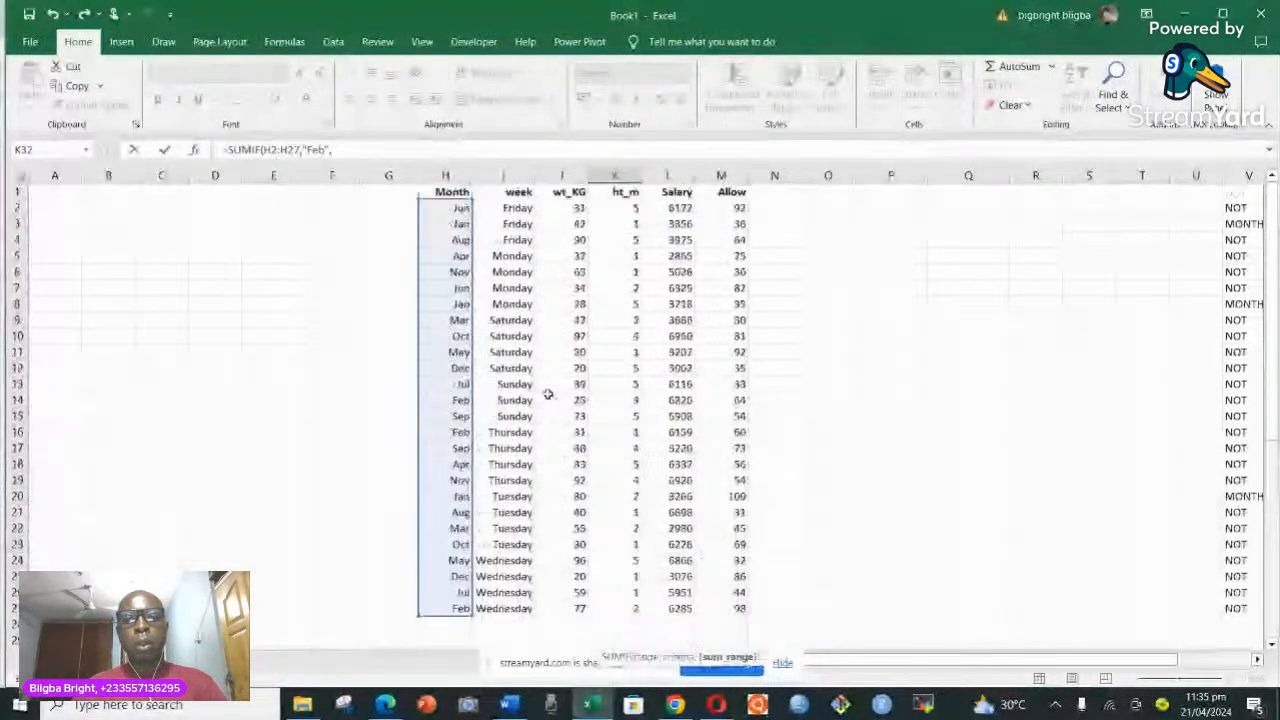
pyautogui.click(678, 208)
pyautogui.moveTo(678, 208); pyautogui.dragTo(680, 606)
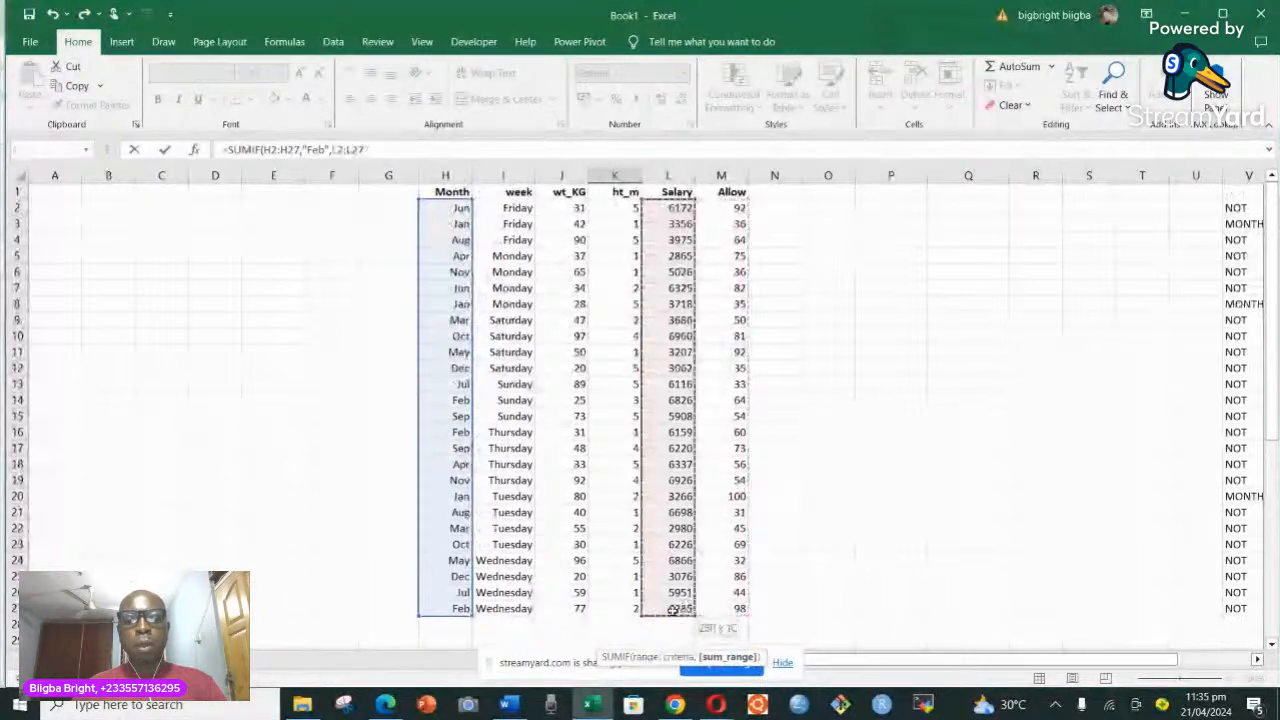
pyautogui.scroll(-2, 667, 436)
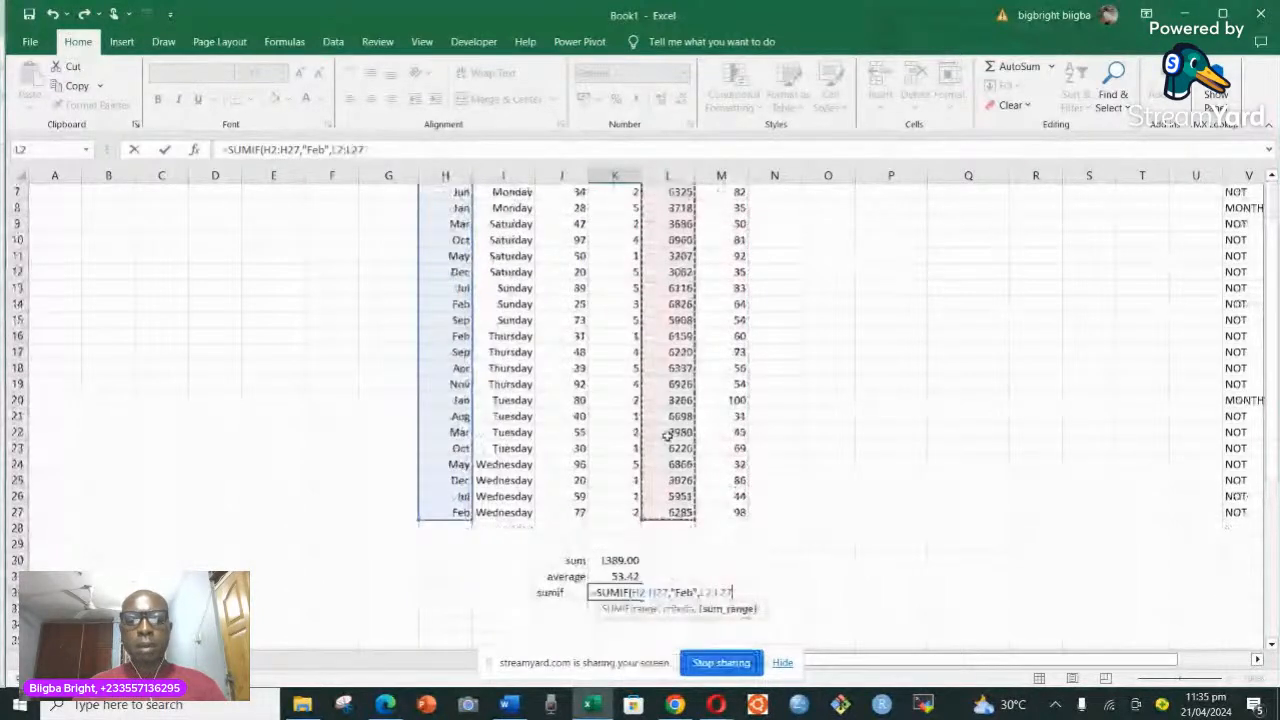
pyautogui.scroll(-1, 667, 436)
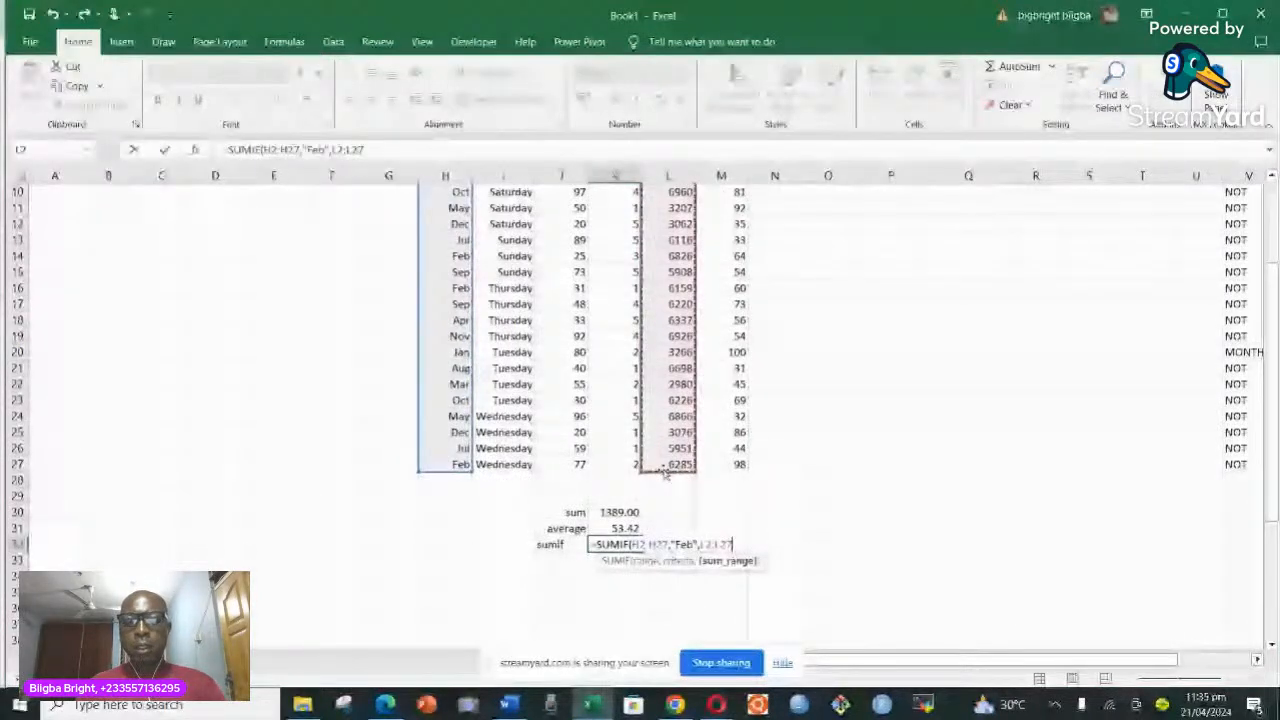
pyautogui.press('Return')
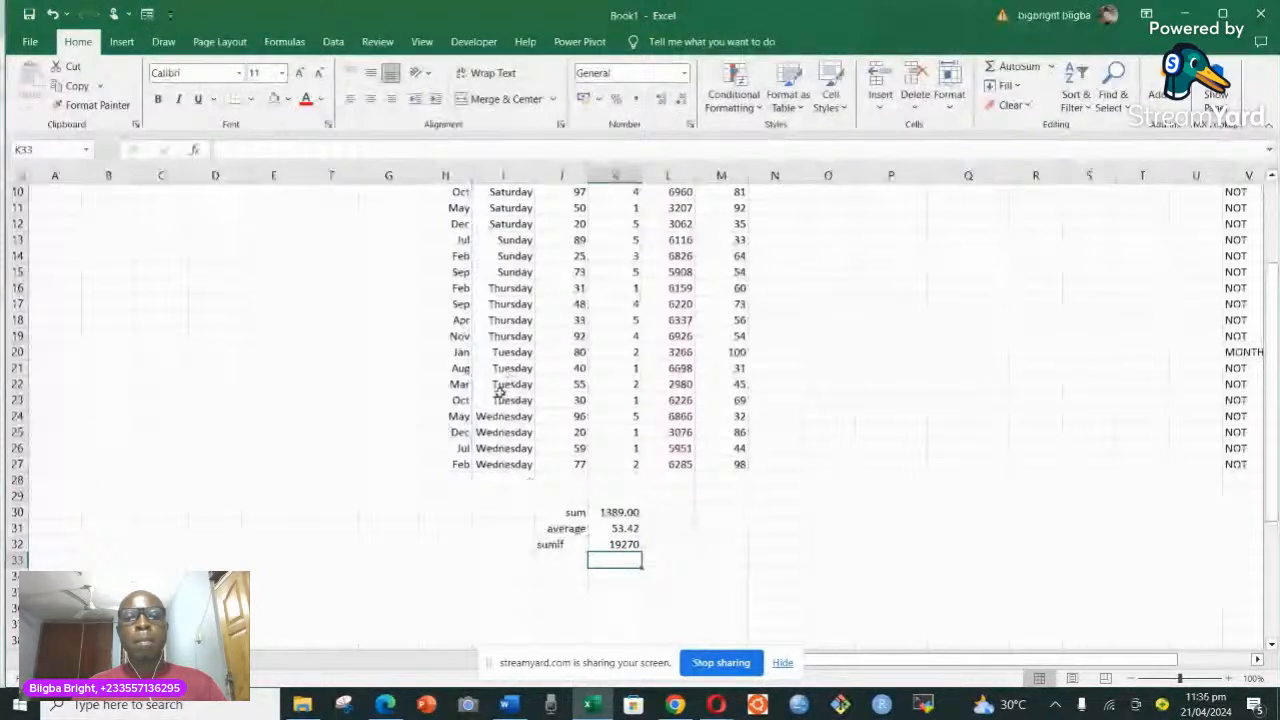
# Step: Examine the Feb rows in the Month column and their matching Salary values
pyautogui.scroll(1, 499, 393)
pyautogui.scroll(3, 499, 350)
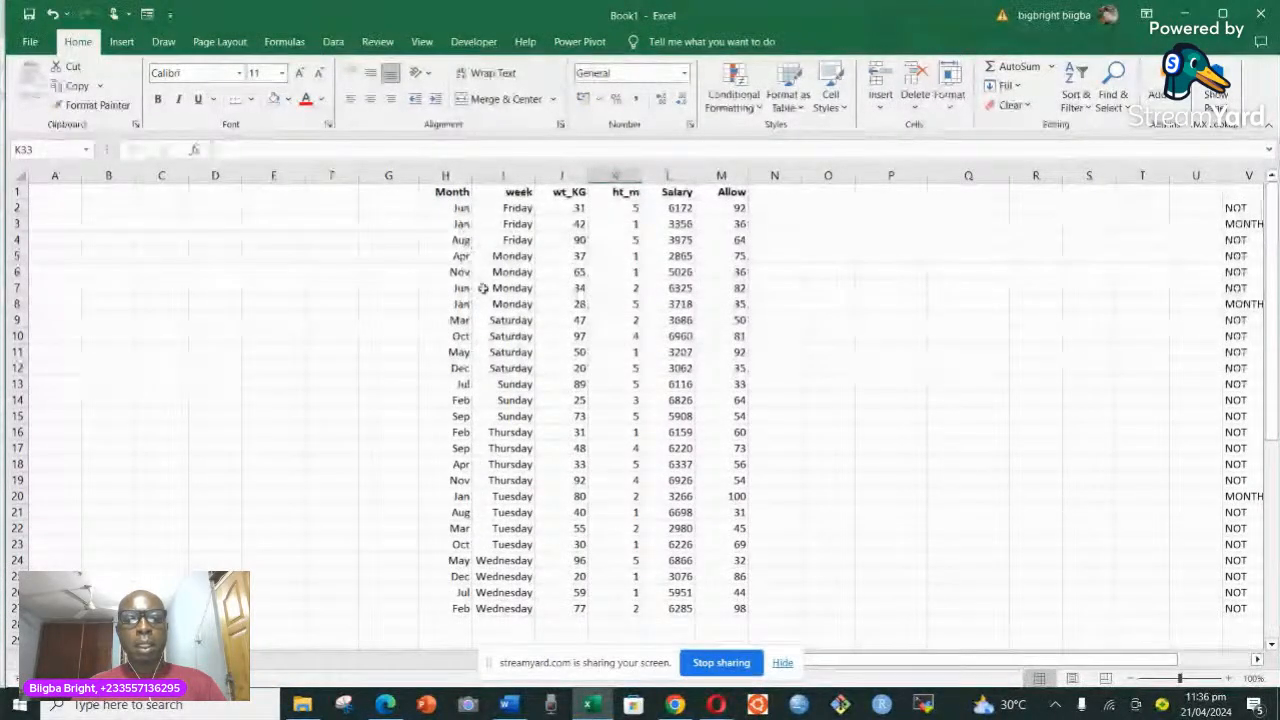
pyautogui.click(460, 402)
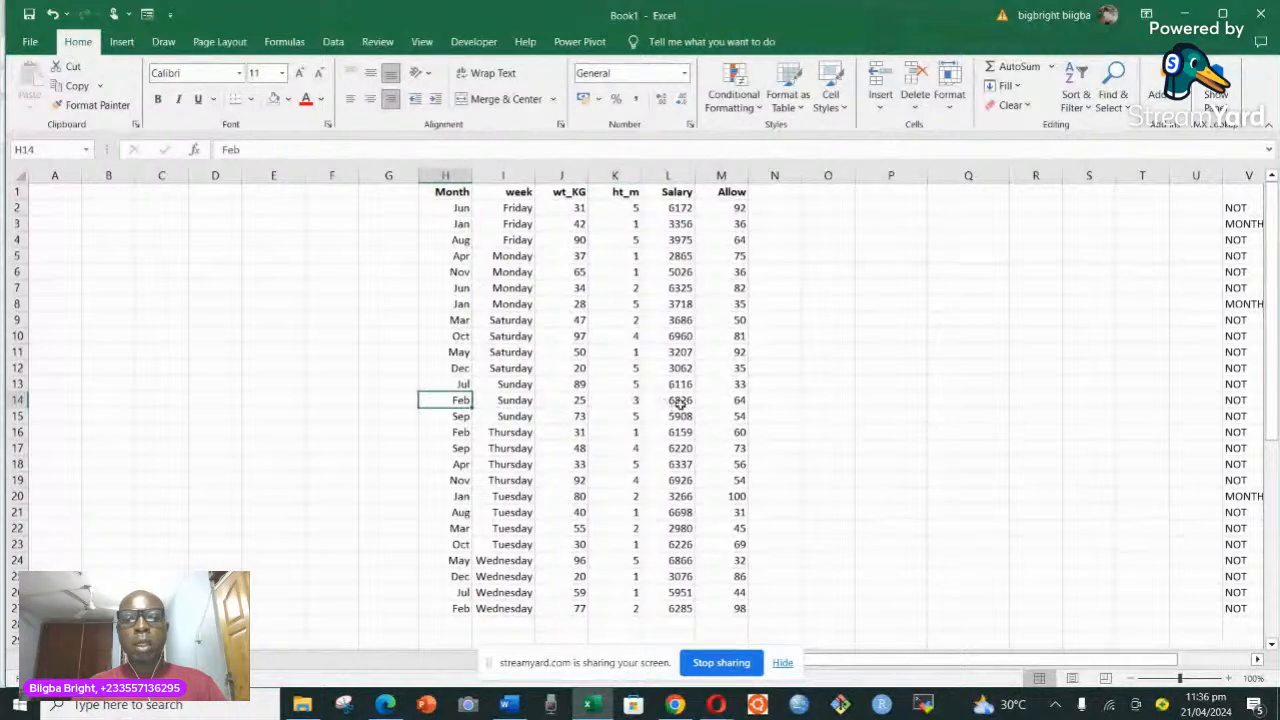
pyautogui.click(680, 404)
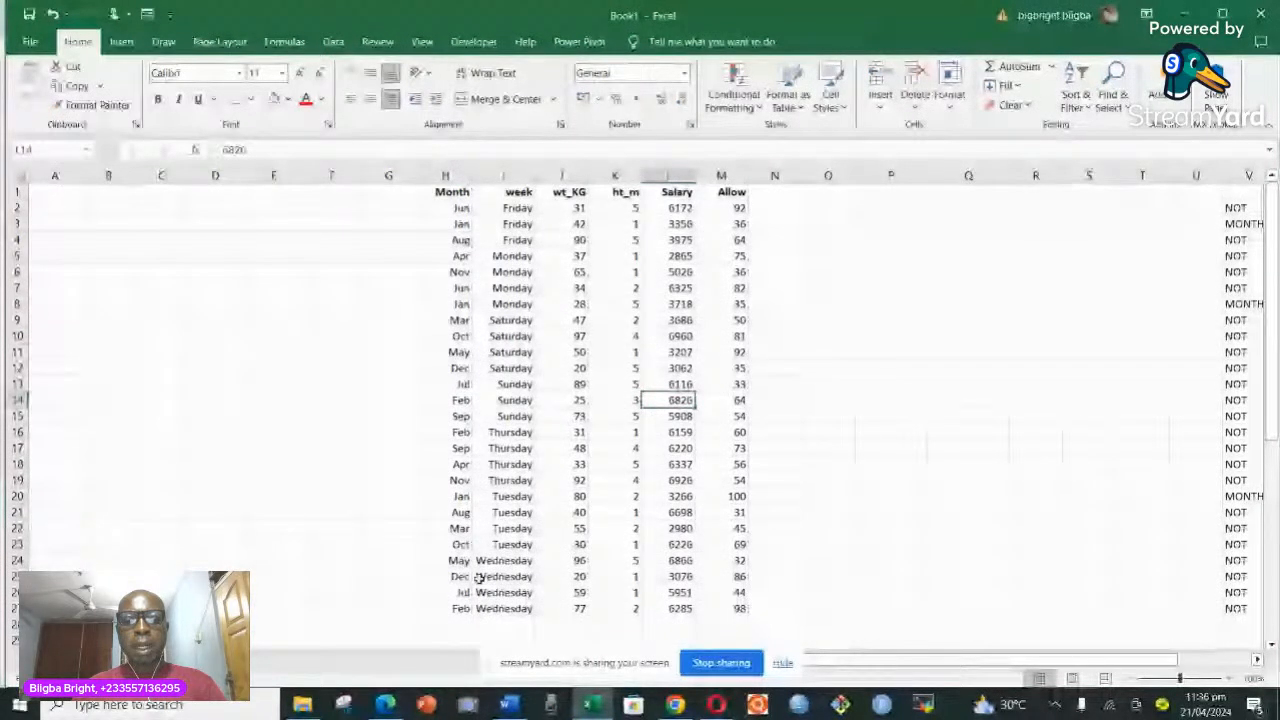
pyautogui.click(677, 607)
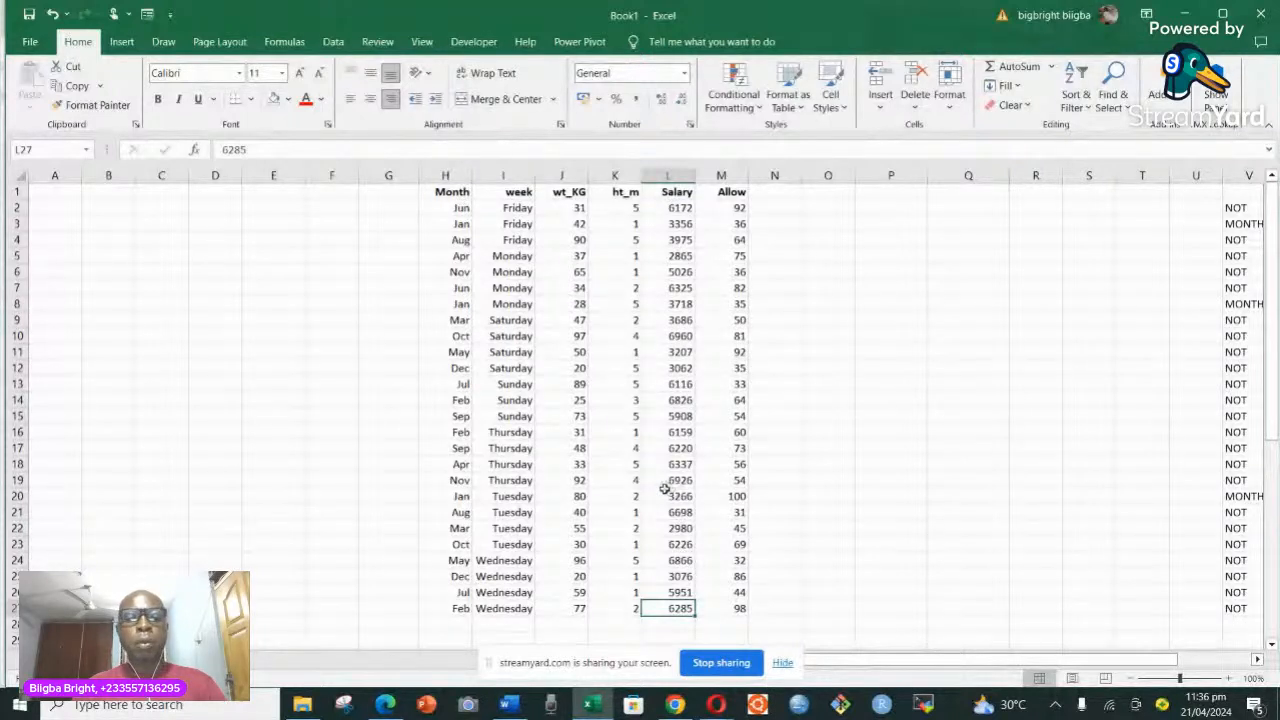
# Step: Label cell J33 "averagif", directly below the sumif label
pyautogui.scroll(-4, 664, 488)
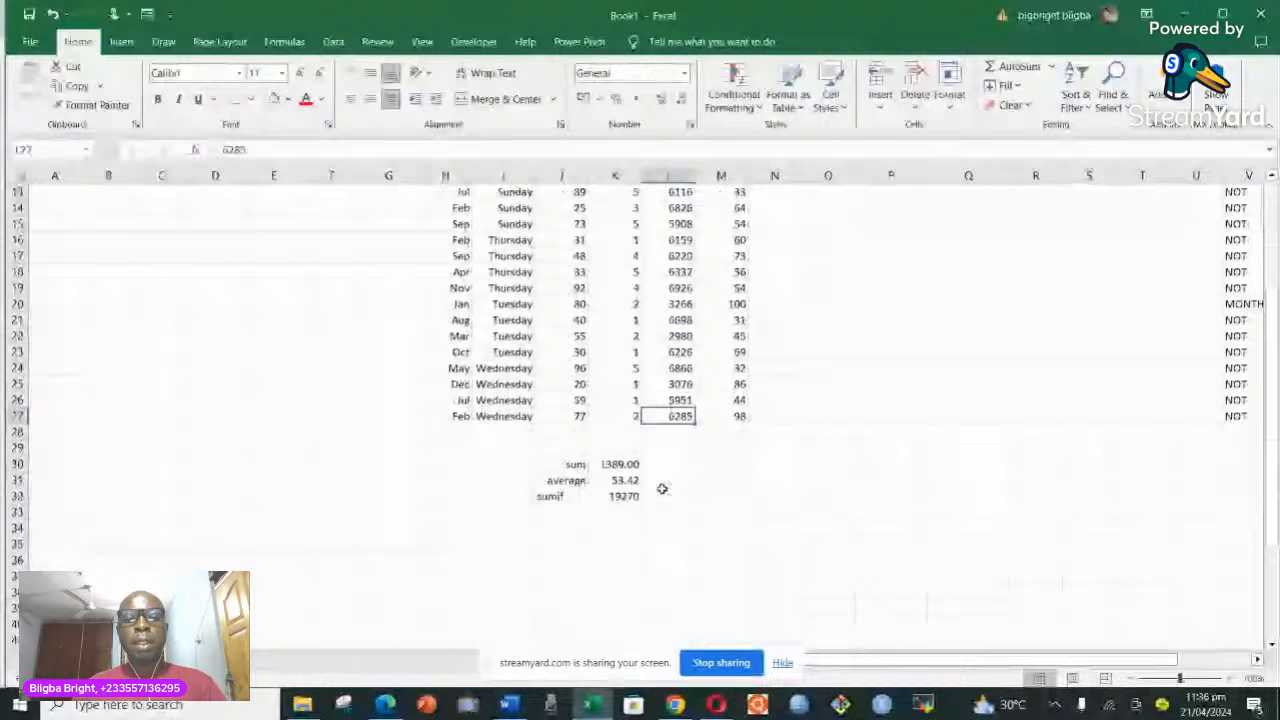
pyautogui.click(559, 512)
pyautogui.write('a')
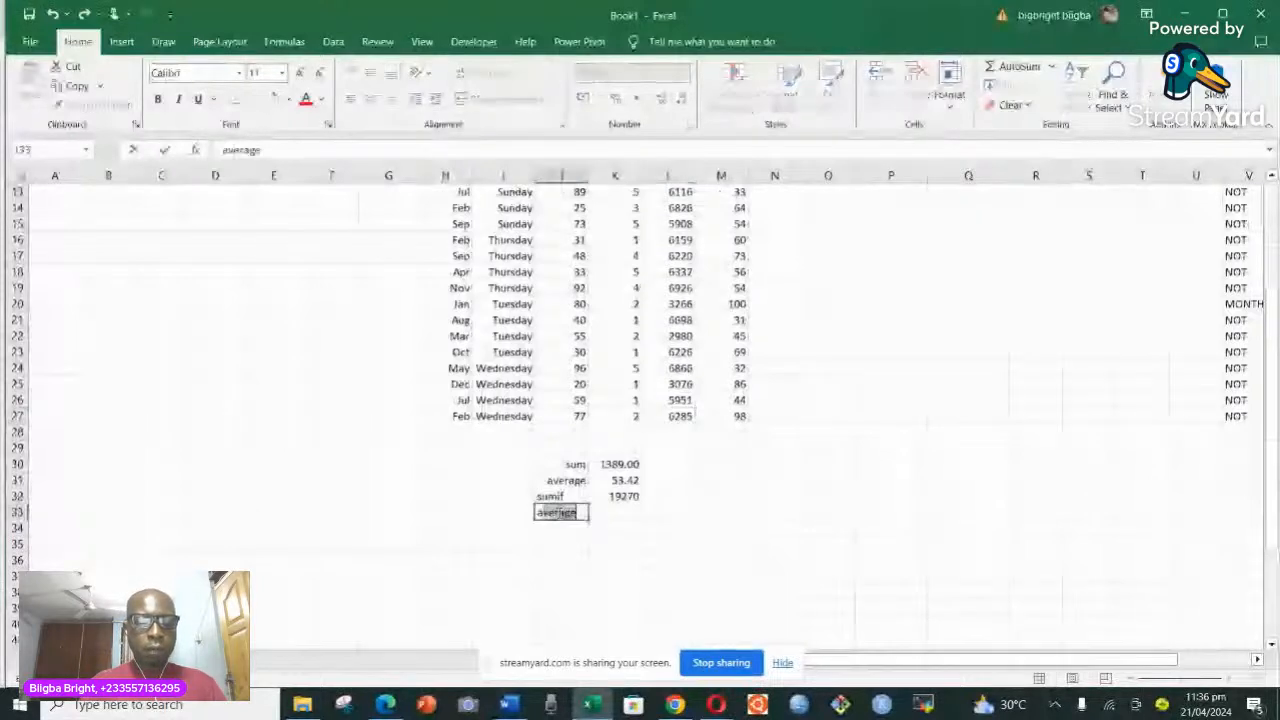
pyautogui.write('v')
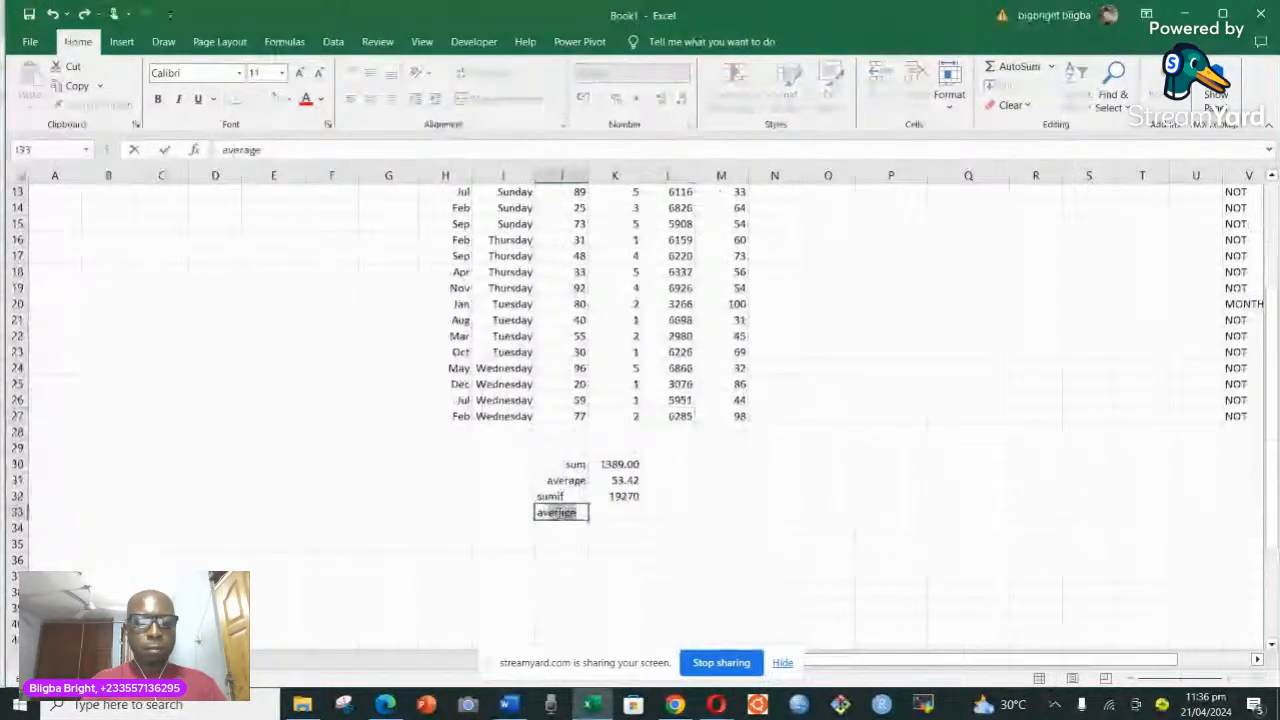
pyautogui.write('er')
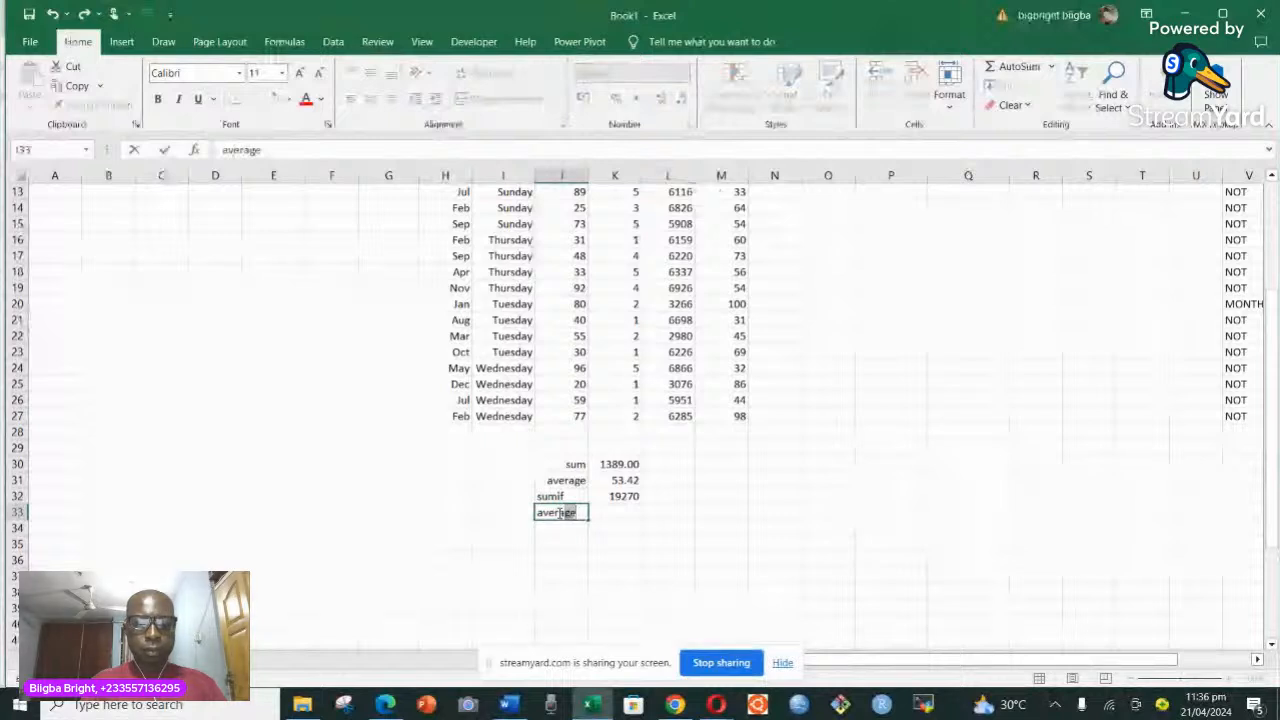
pyautogui.write('agif')
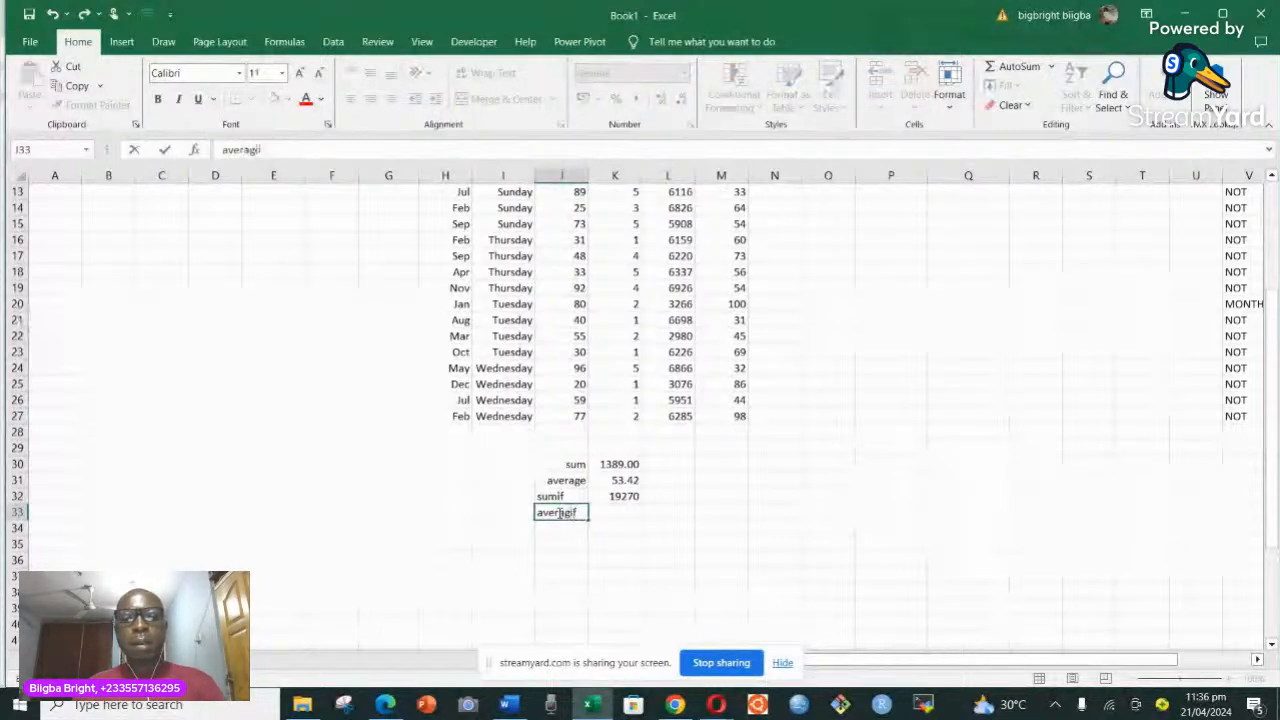
# Step: Start an AVERAGEIF formula in K33 with the week values I2:I27 as its range
pyautogui.click(618, 513)
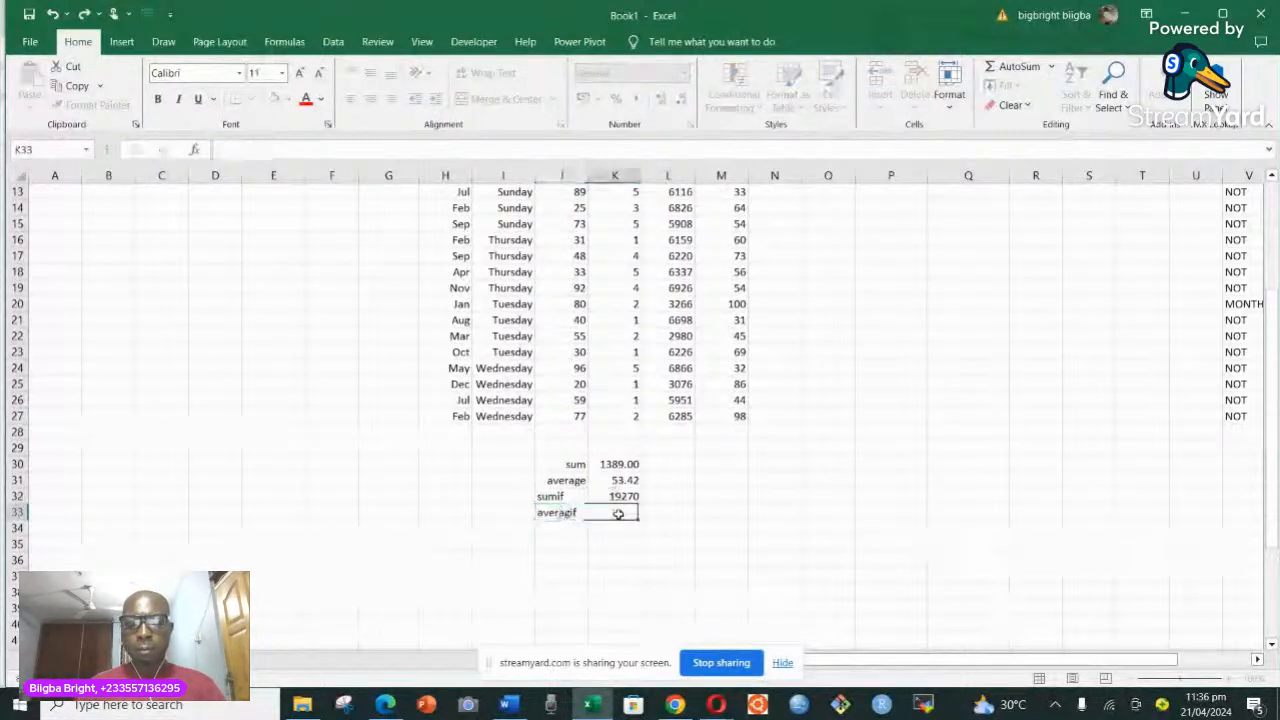
pyautogui.write('=')
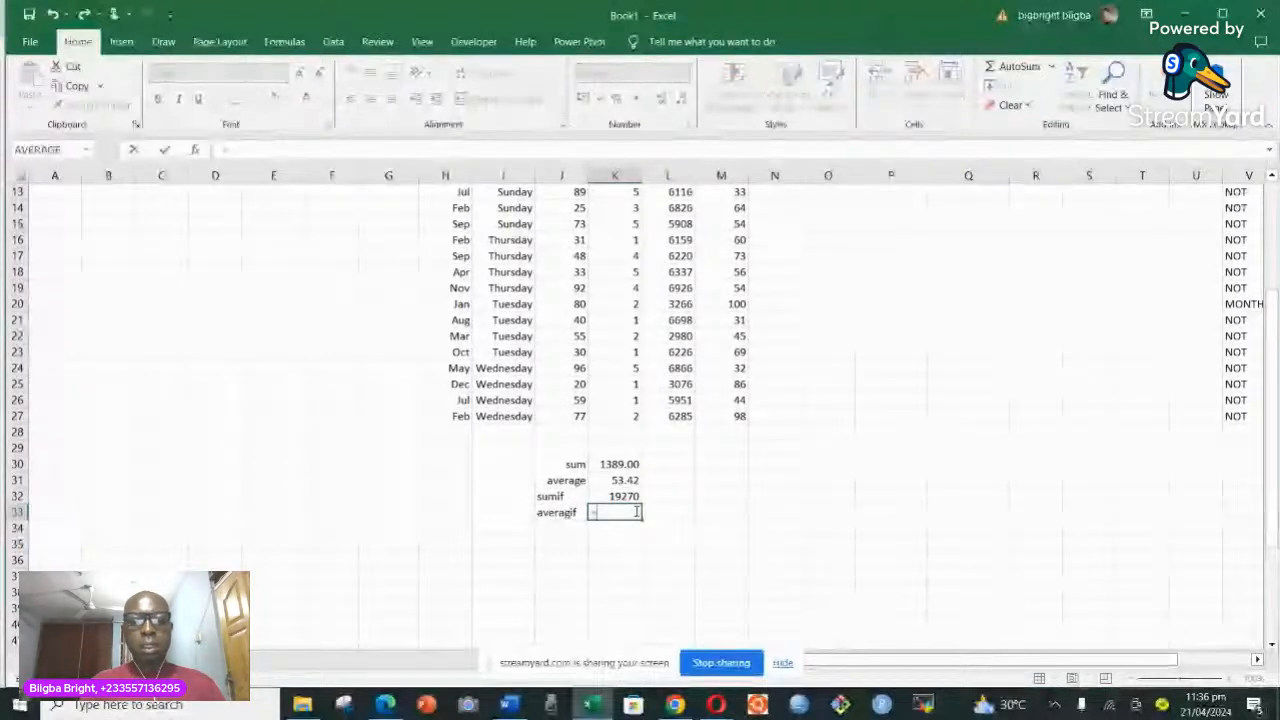
pyautogui.write('Aver')
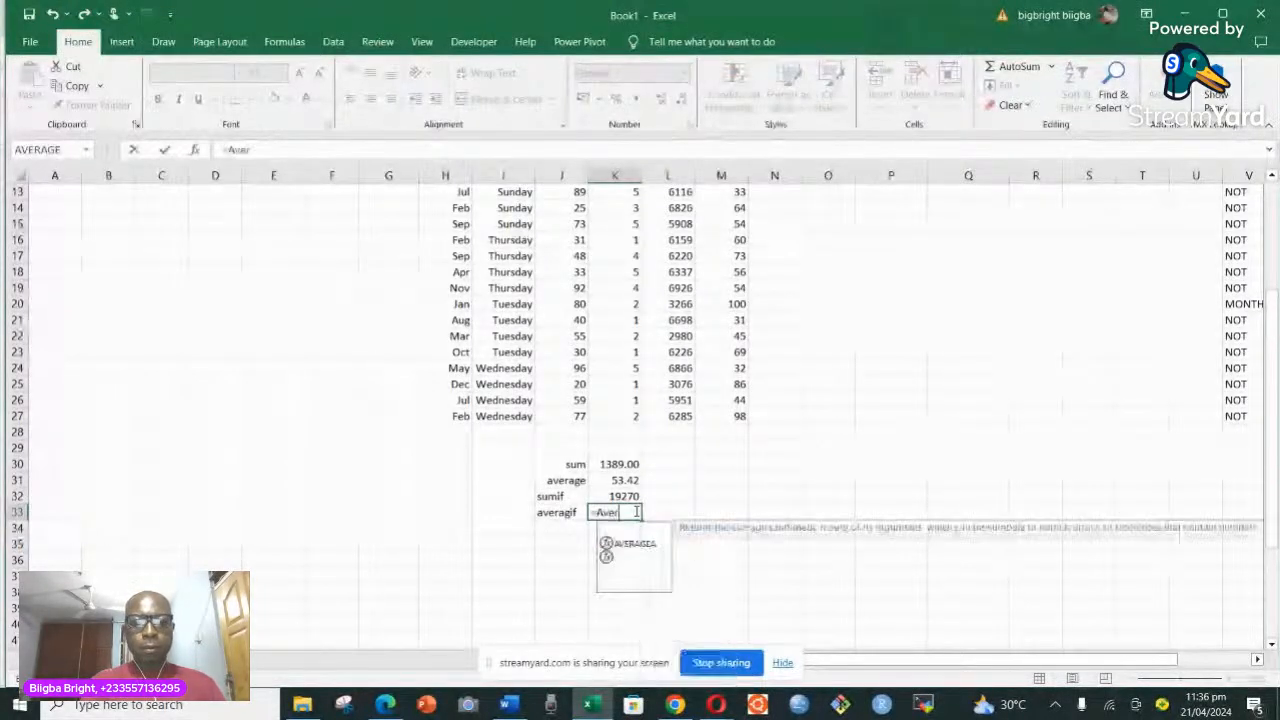
pyautogui.write('a')
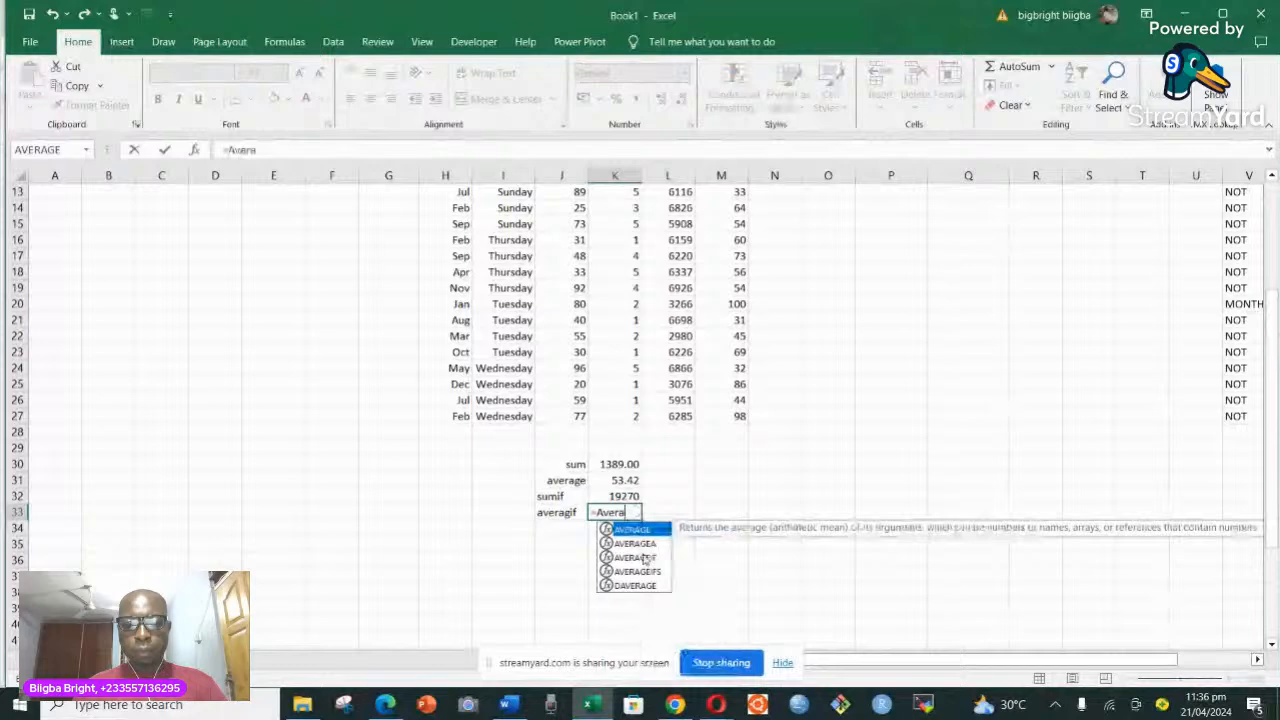
pyautogui.doubleClick(645, 557)
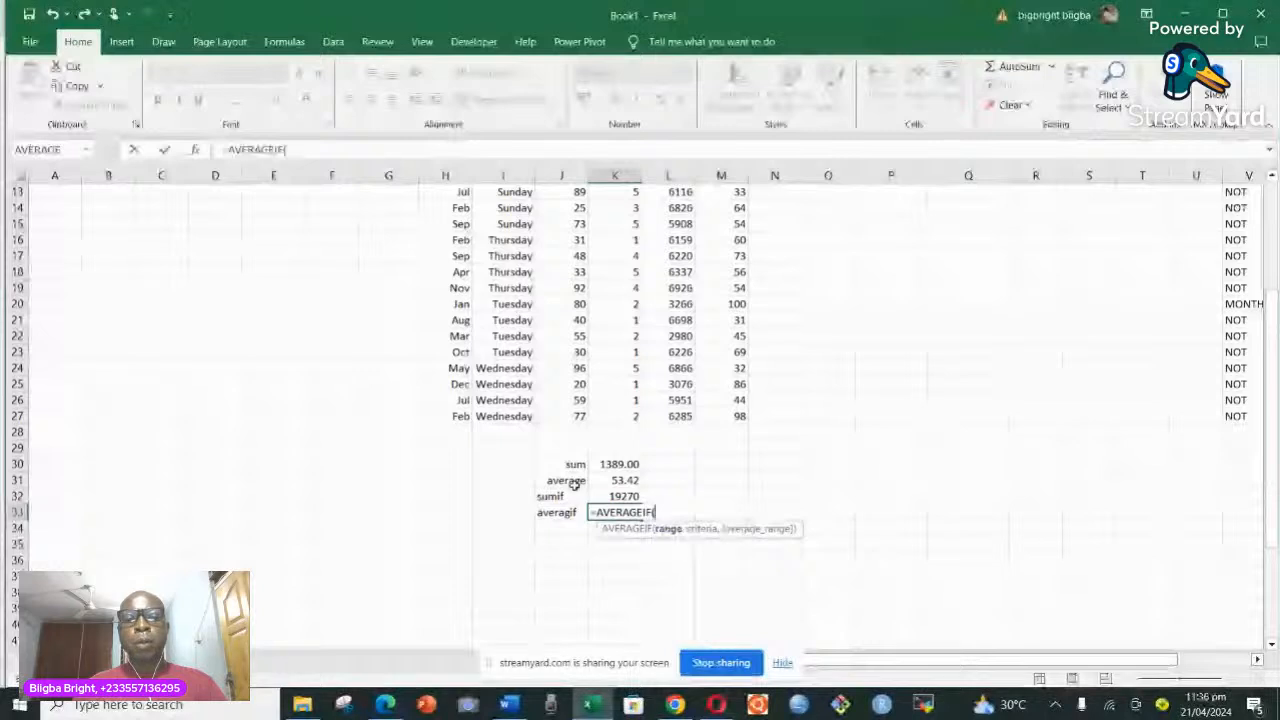
pyautogui.scroll(2, 533, 402)
pyautogui.scroll(3, 533, 400)
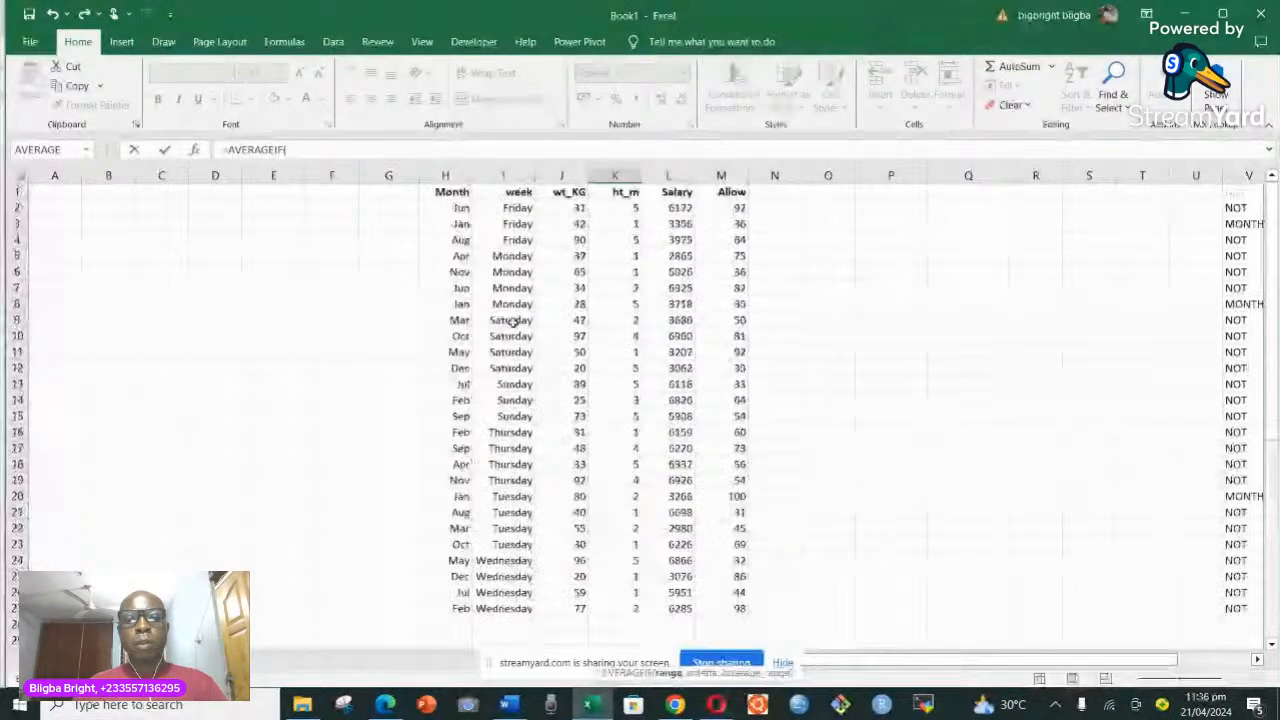
pyautogui.click(510, 207)
pyautogui.moveTo(510, 207); pyautogui.dragTo(503, 606)
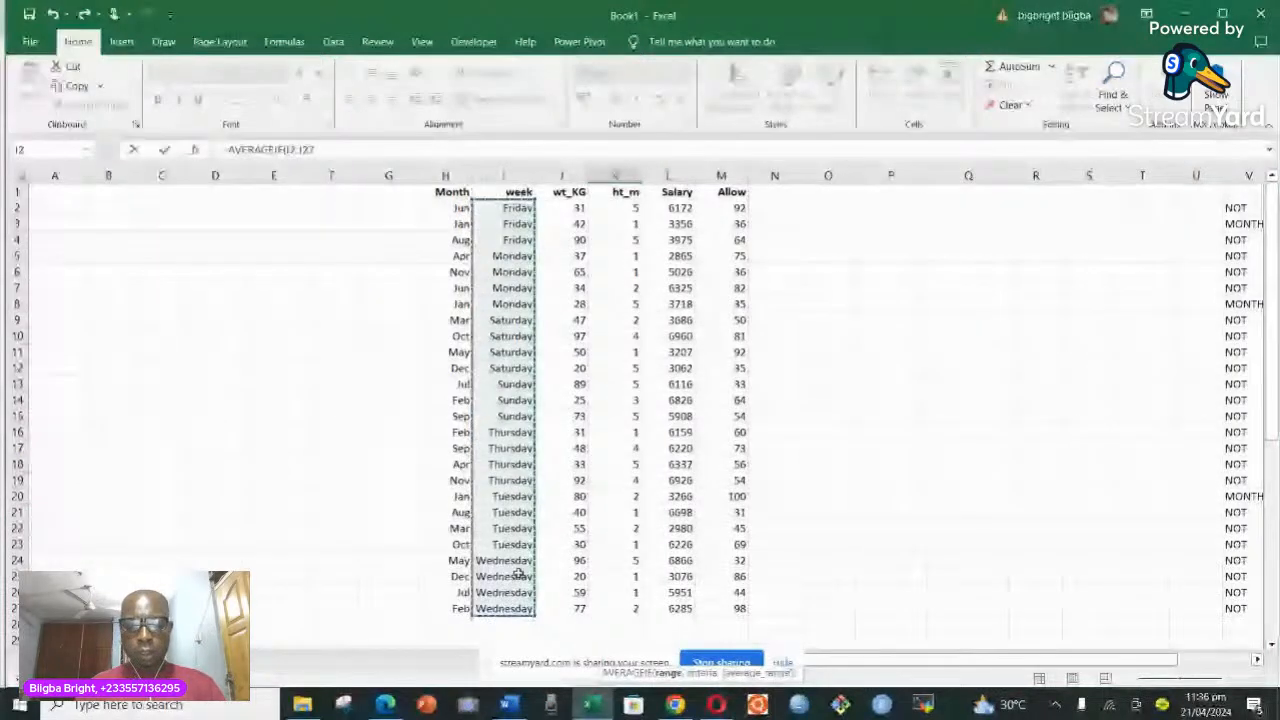
pyautogui.write(',')
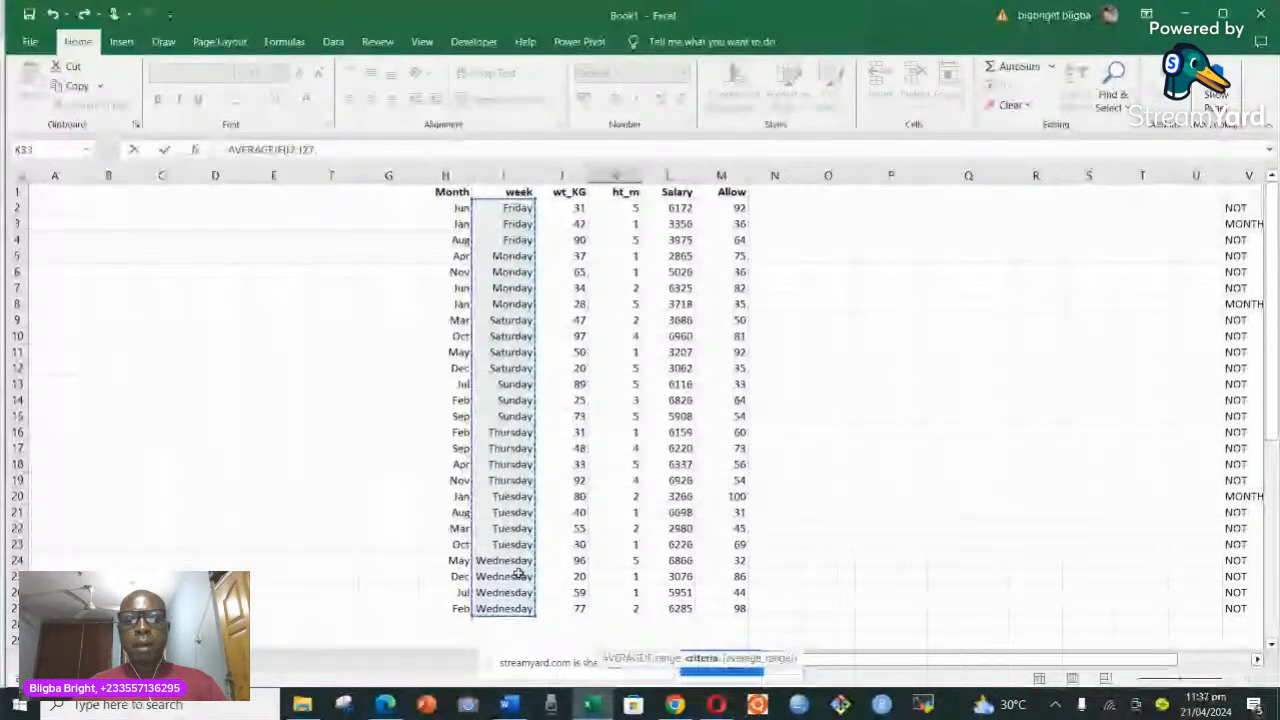
# Step: Set the criteria of the AVERAGEIF formula in K33 to "Thursday"
pyautogui.scroll(-3, 518, 572)
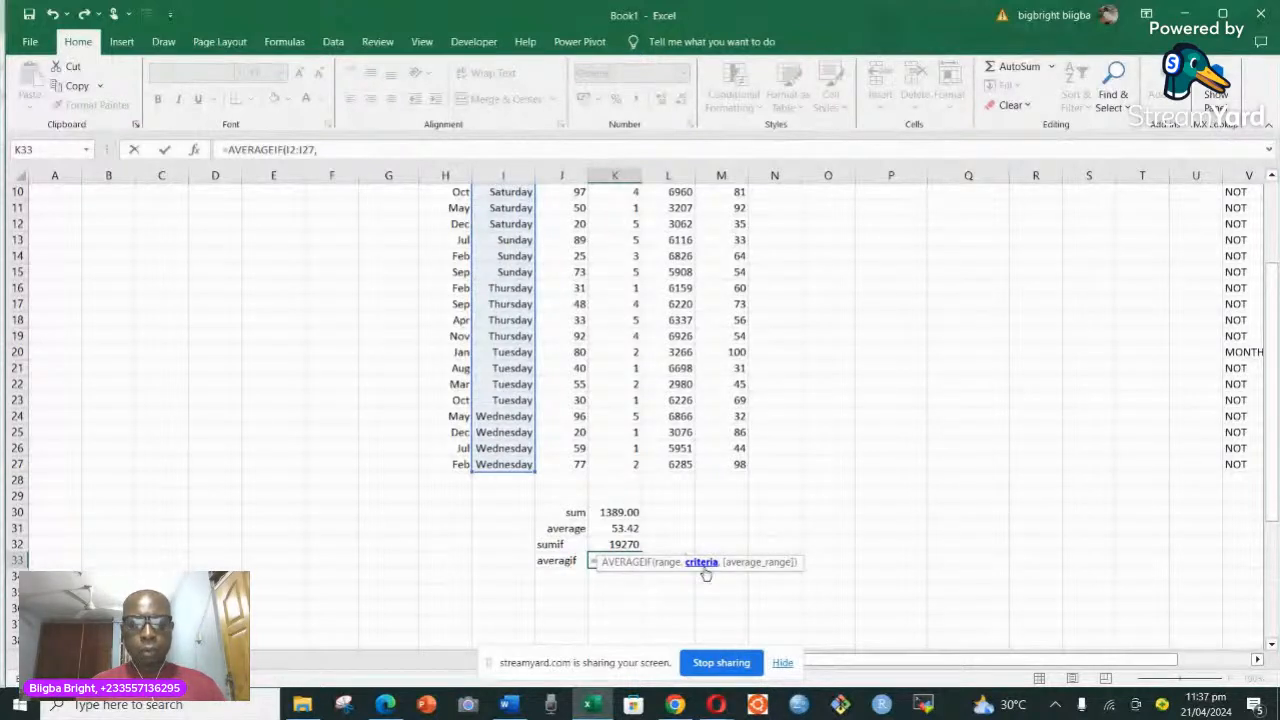
pyautogui.write('"T')
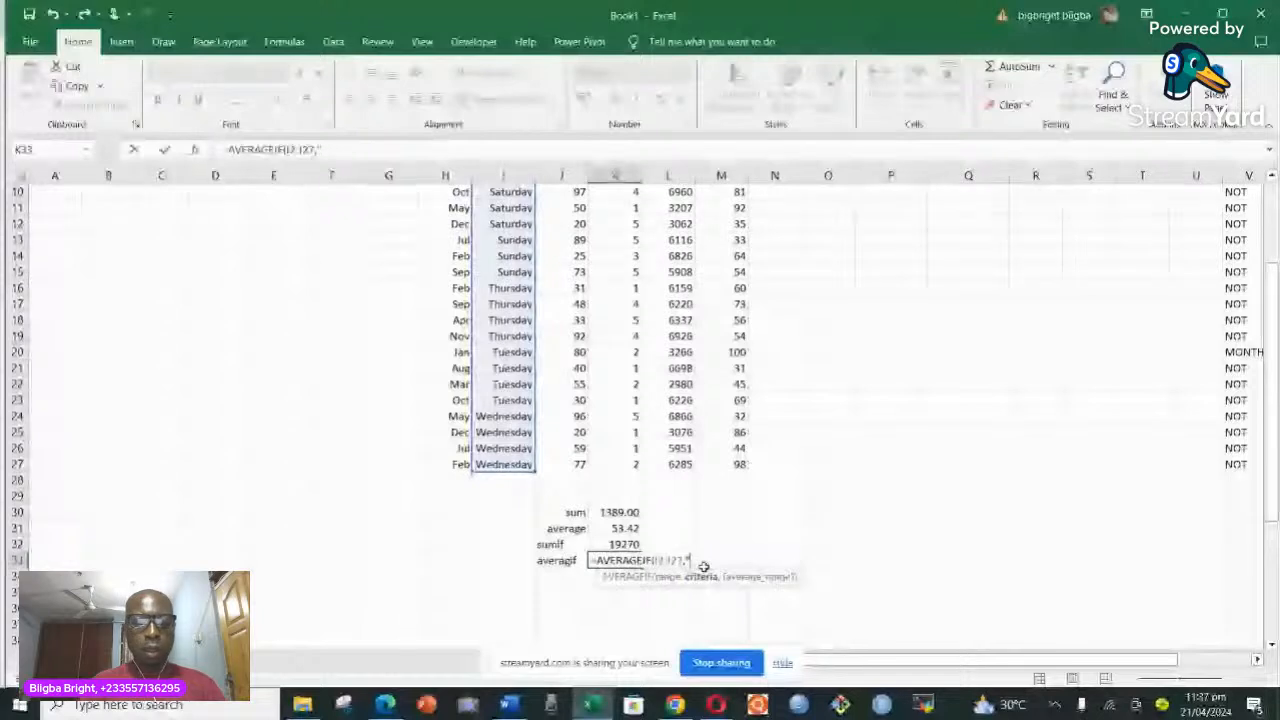
pyautogui.write('hur')
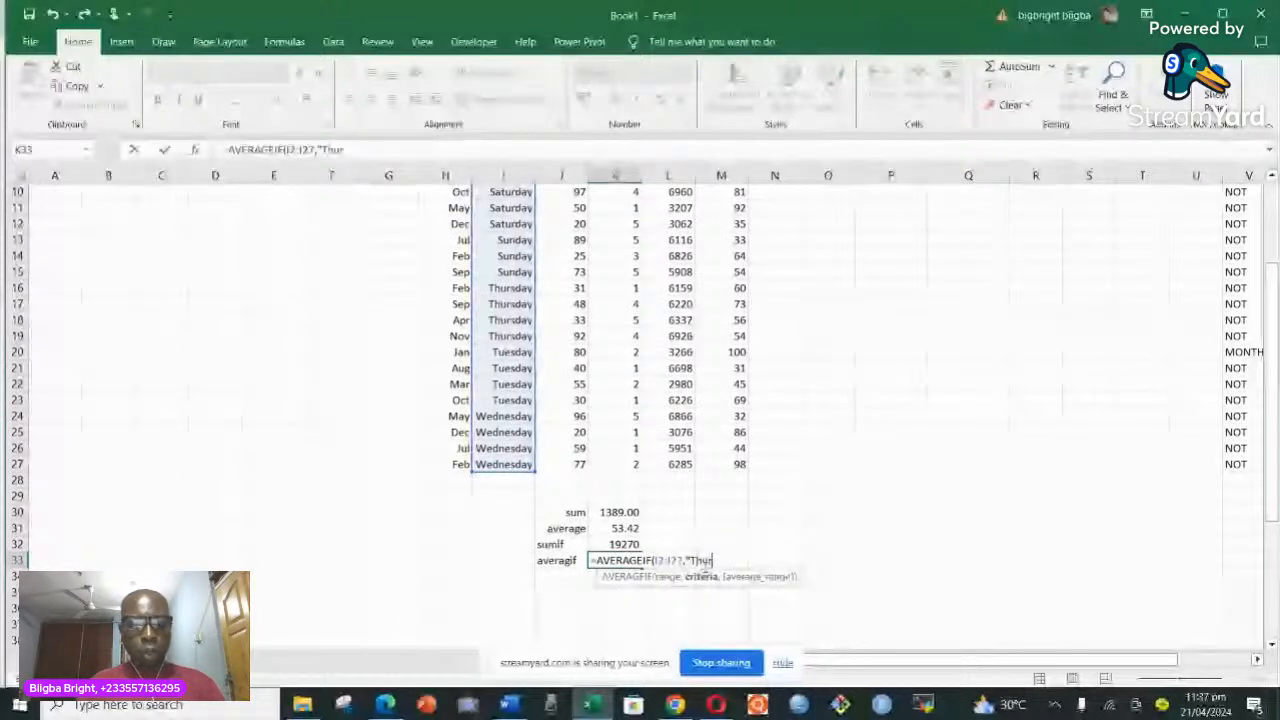
pyautogui.write('sday')
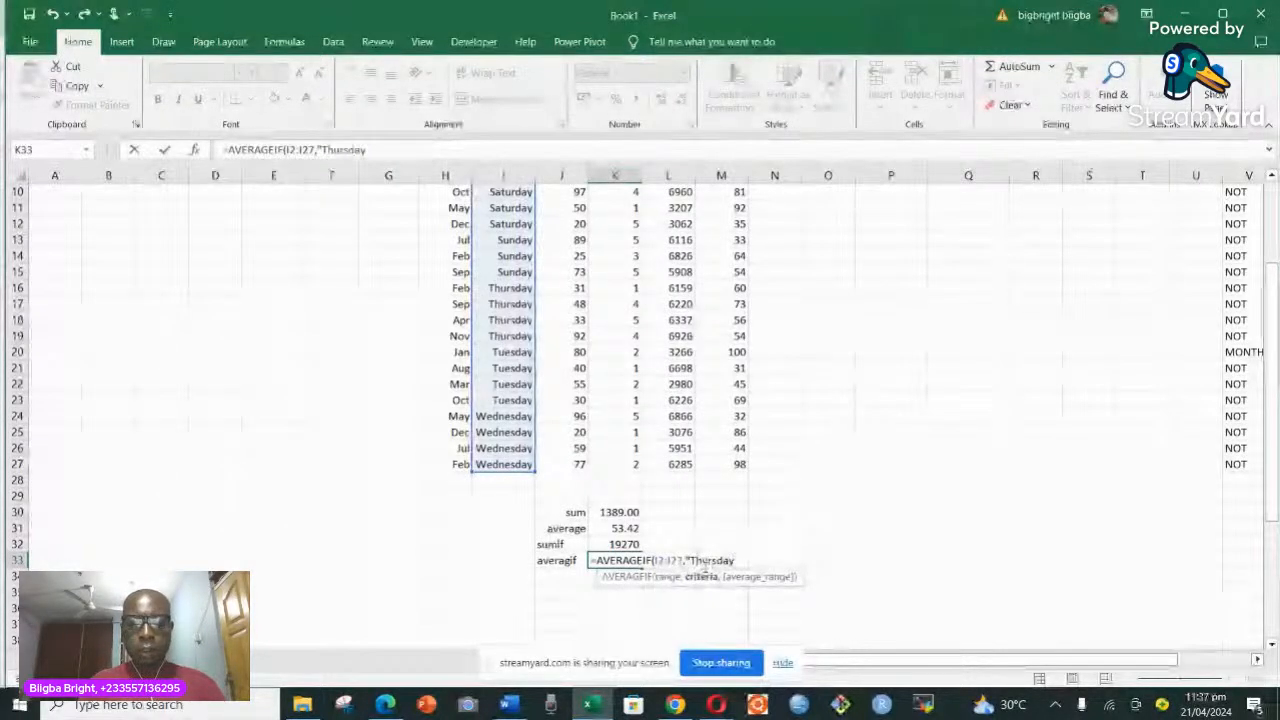
pyautogui.write('"')
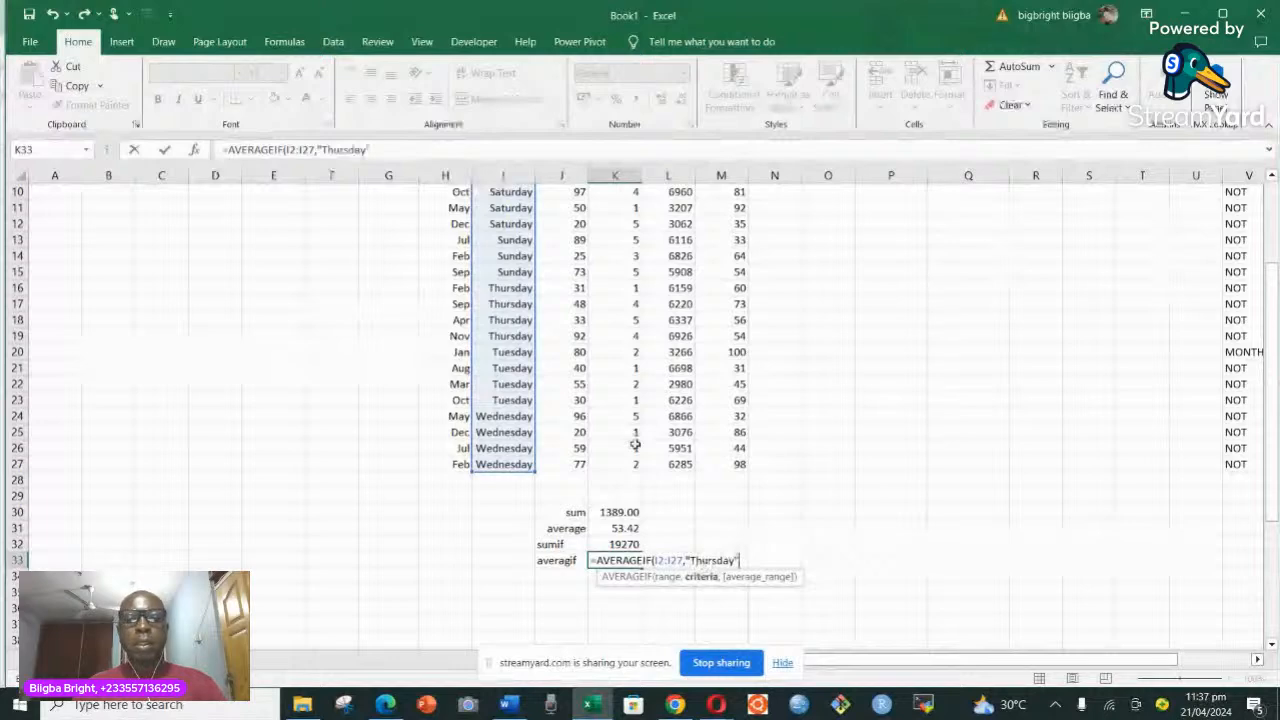
pyautogui.write(',')
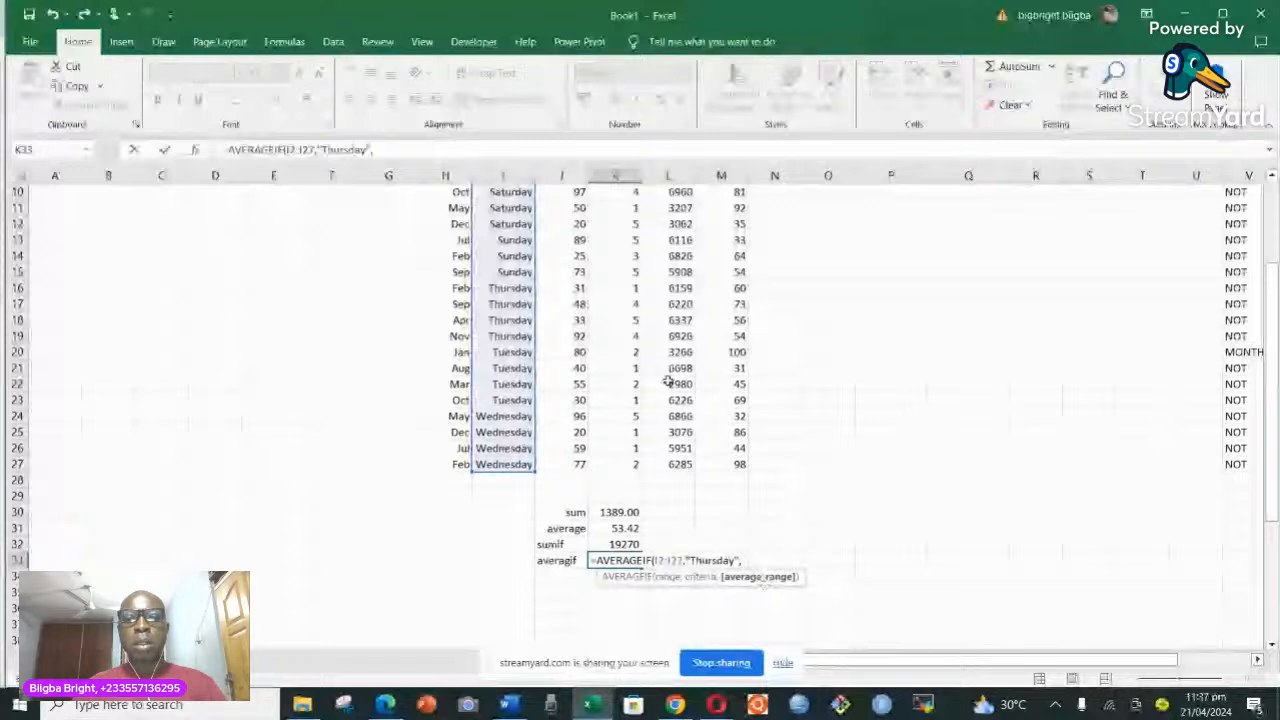
# Step: Use the Salary values L2:L27 as the average range and complete the AVERAGEIF formula in K33
pyautogui.scroll(3, 668, 382)
pyautogui.moveTo(680, 208); pyautogui.dragTo(675, 605)
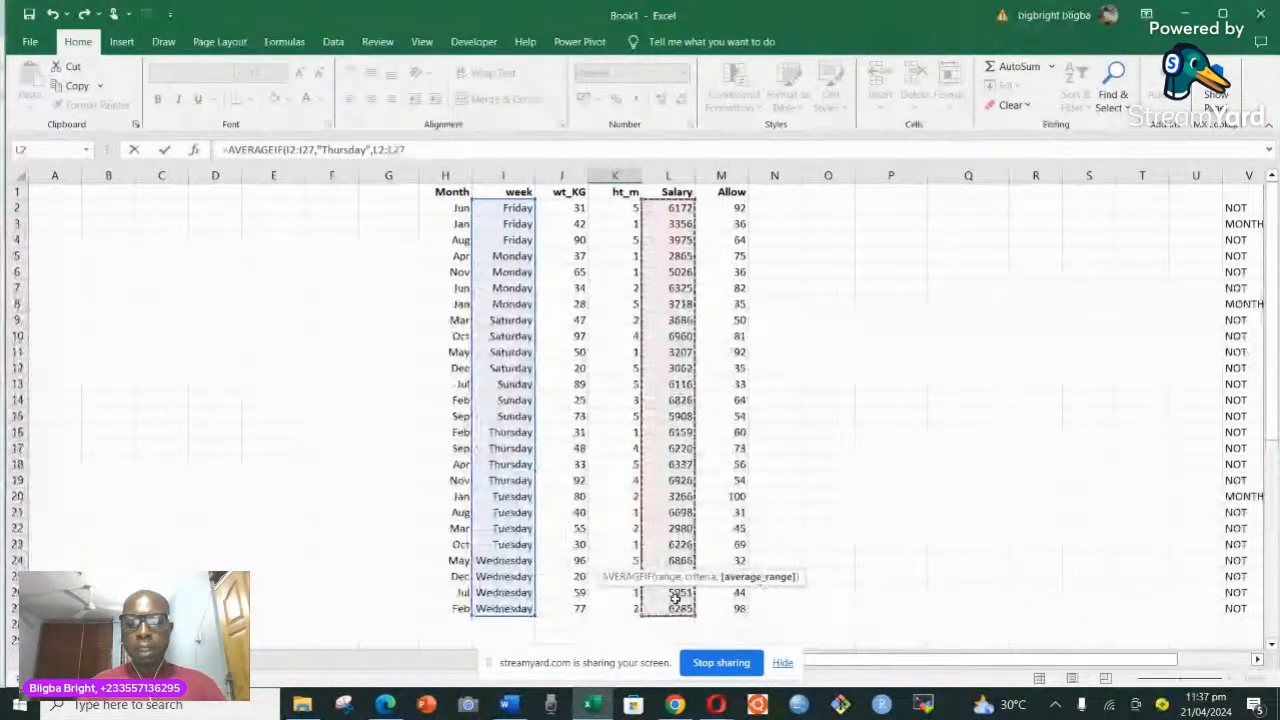
pyautogui.press('Return')
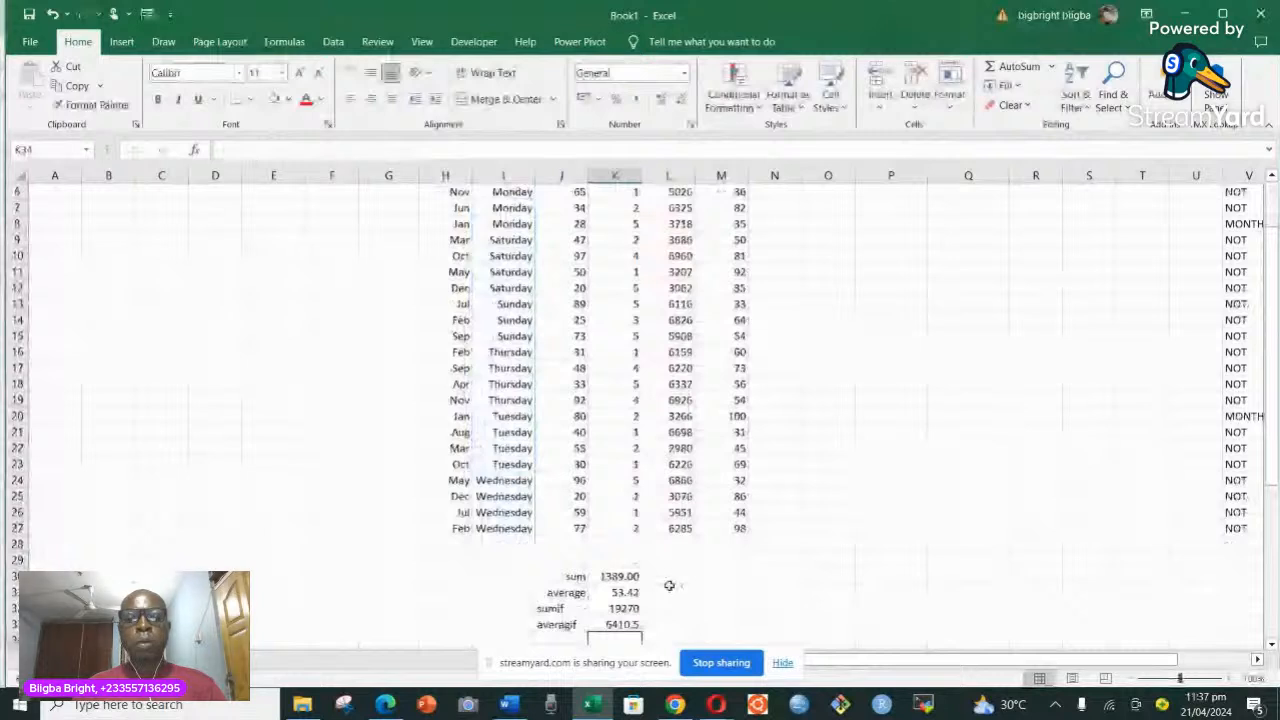
pyautogui.scroll(-1, 629, 590)
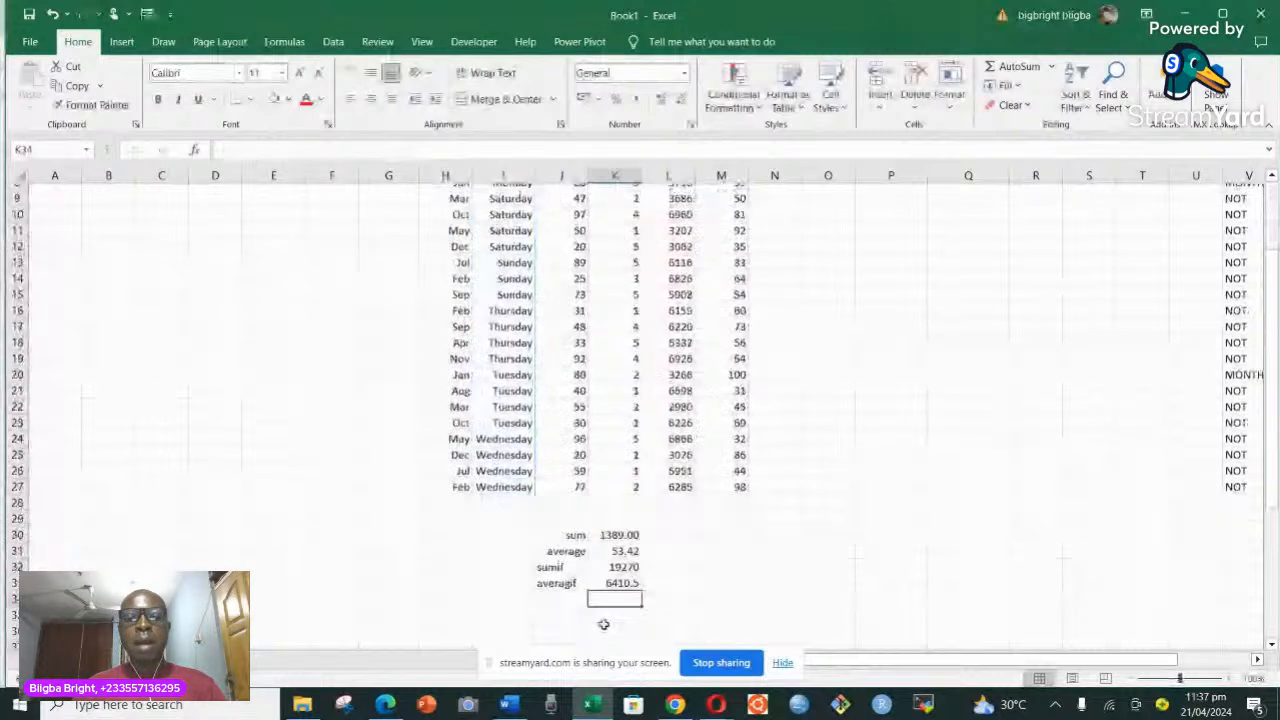
pyautogui.click(628, 577)
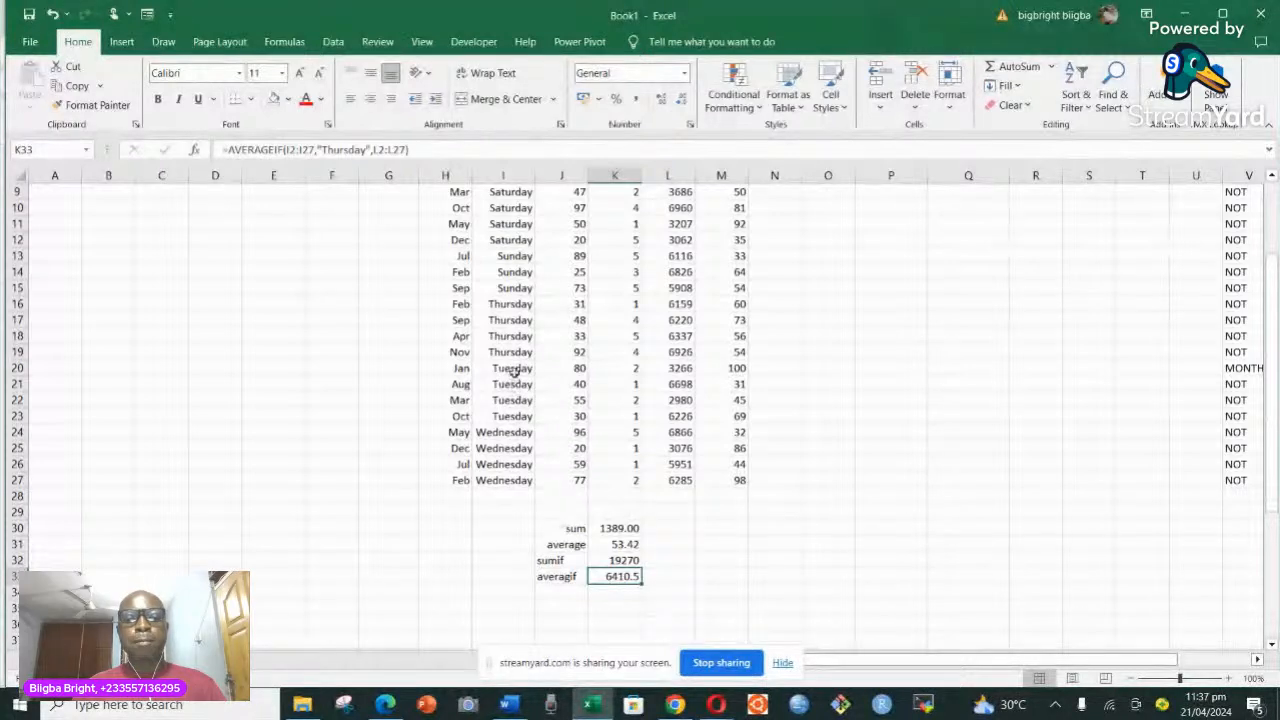
# Step: Label cell J34 "sumifs", directly below the averagif label
pyautogui.scroll(1, 511, 360)
pyautogui.scroll(3, 511, 358)
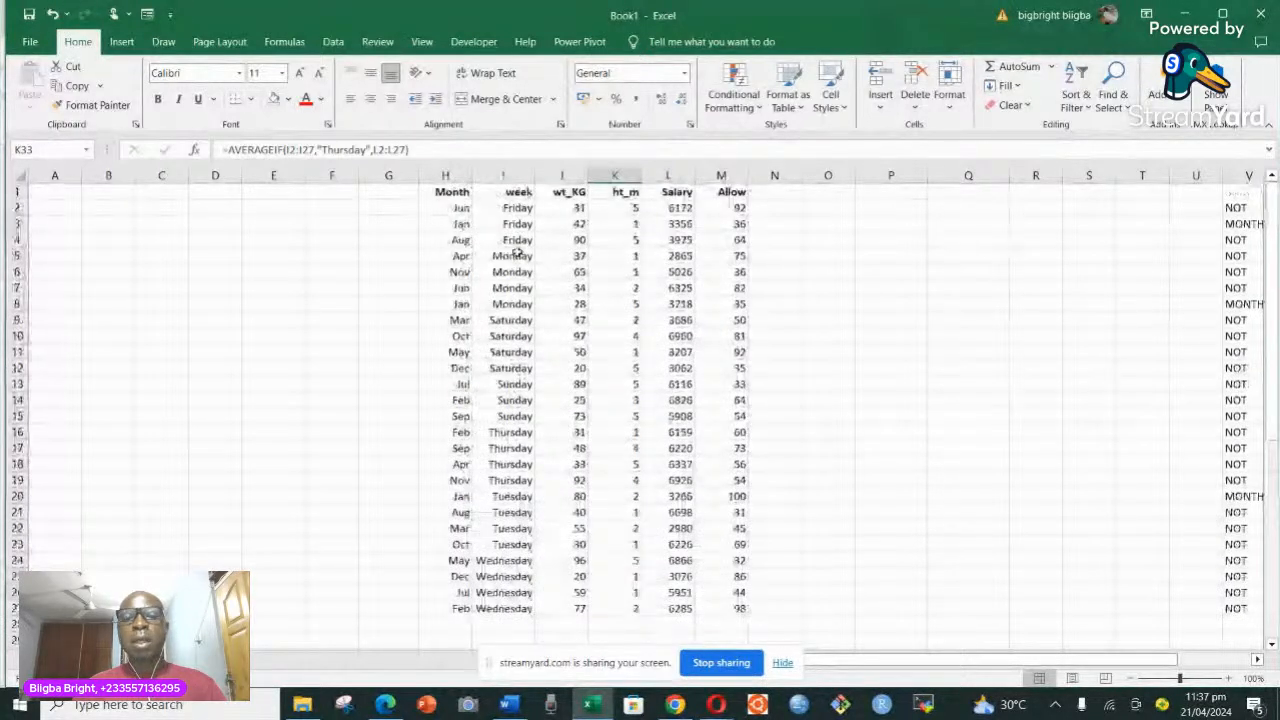
pyautogui.scroll(-3, 517, 253)
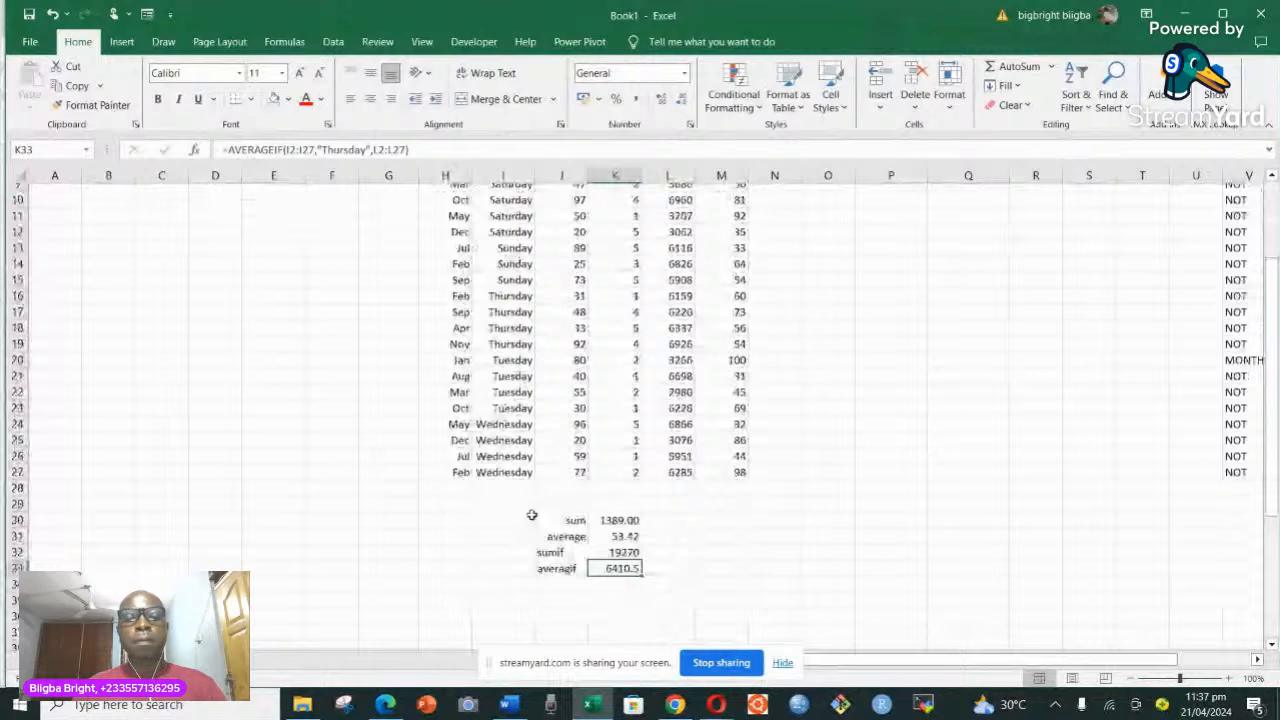
pyautogui.scroll(-2, 531, 515)
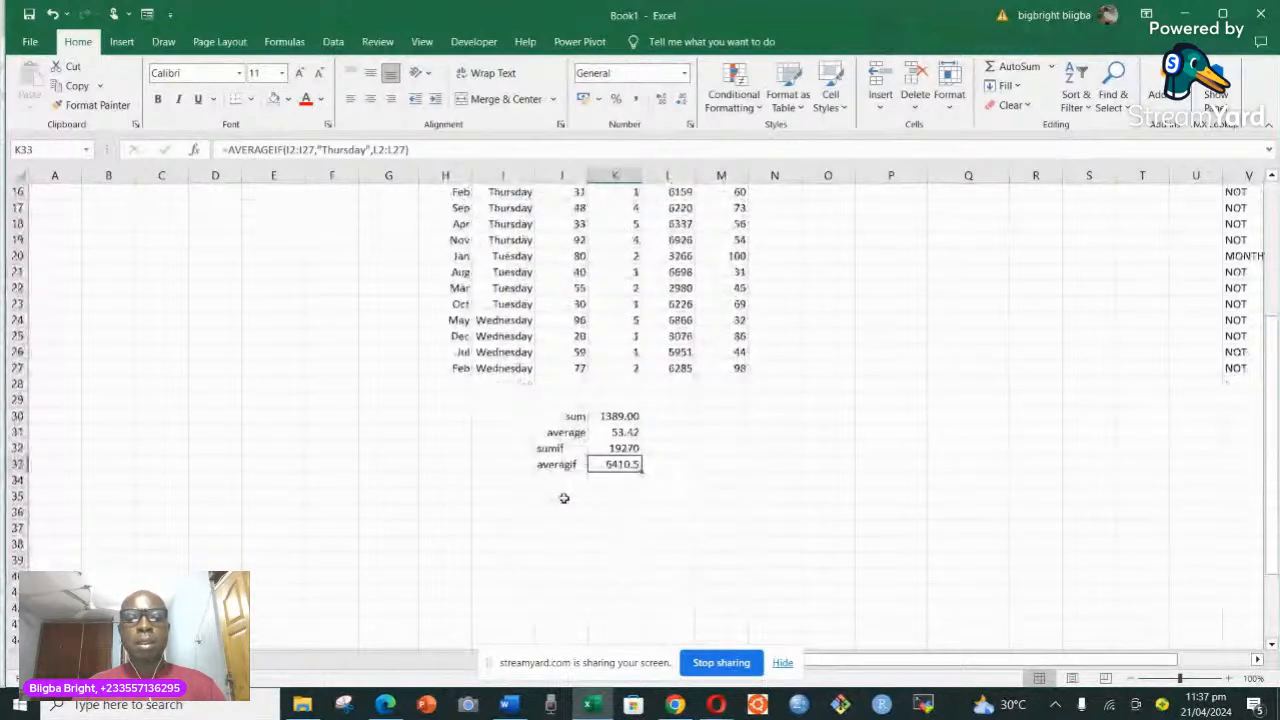
pyautogui.click(561, 480)
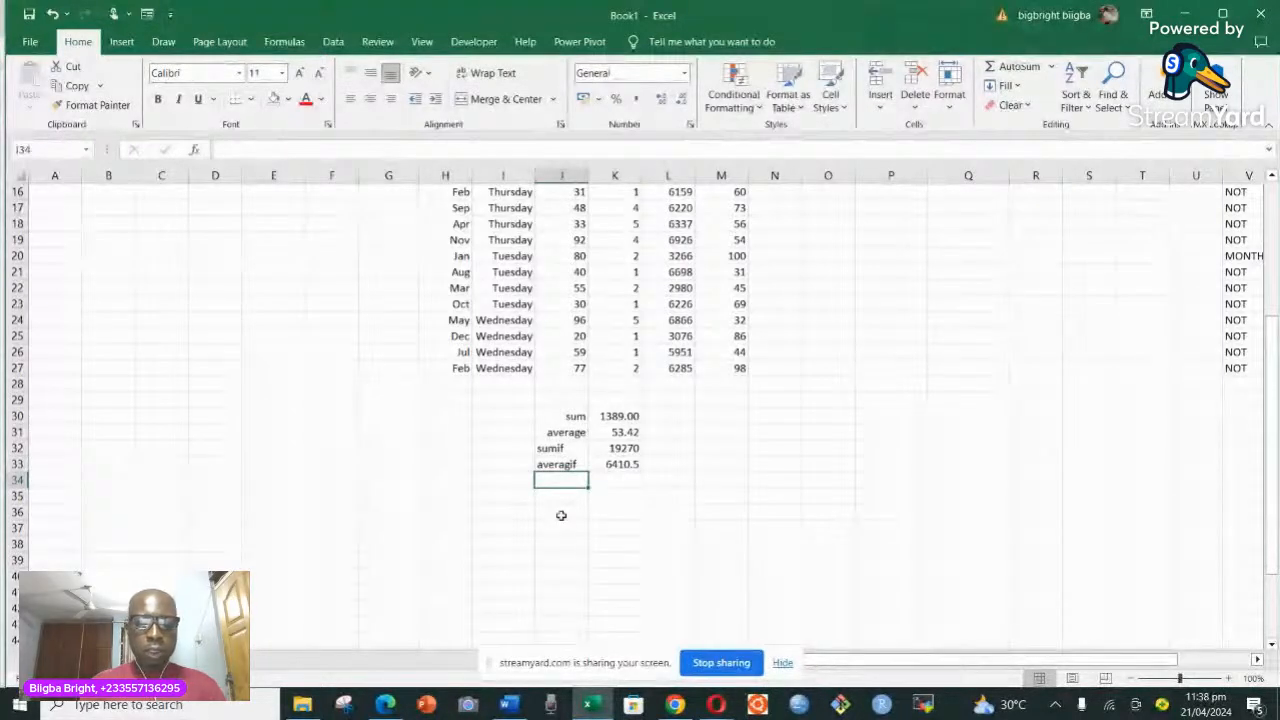
pyautogui.write('sumifs')
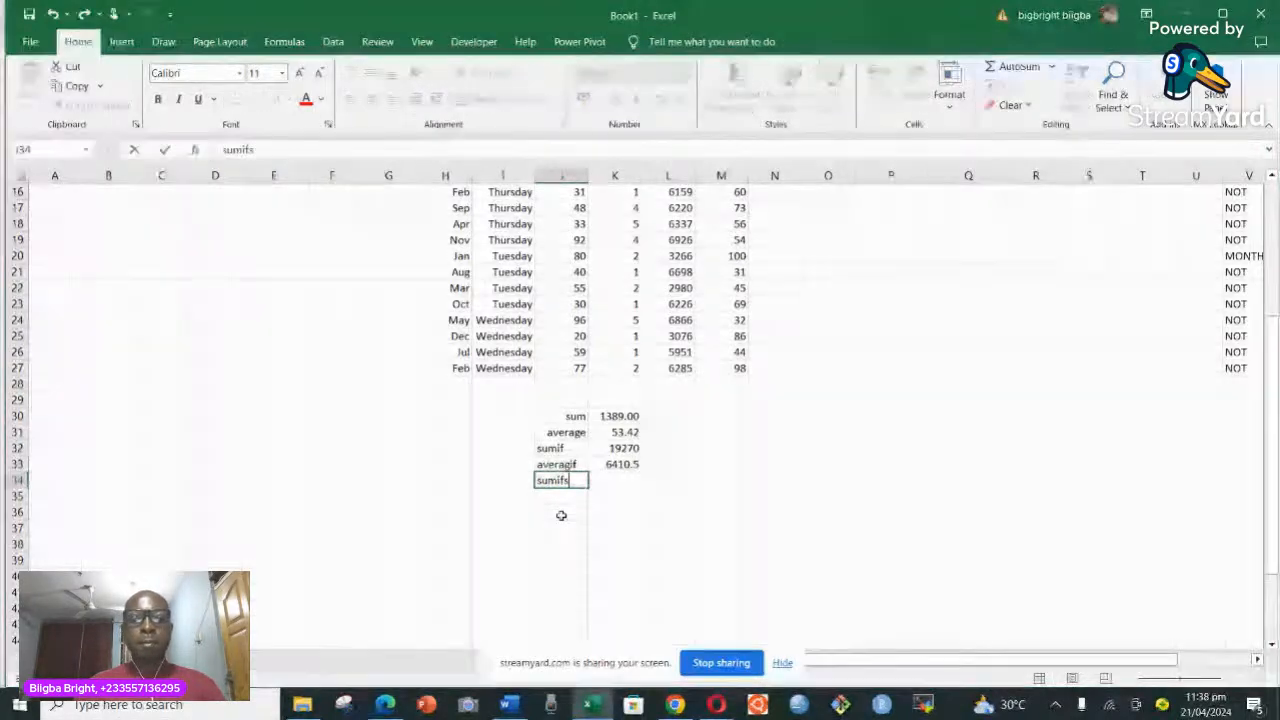
# Step: Start a SUMIFS formula in K34 with the Salary values L2:L27 as the sum range
pyautogui.click(624, 478)
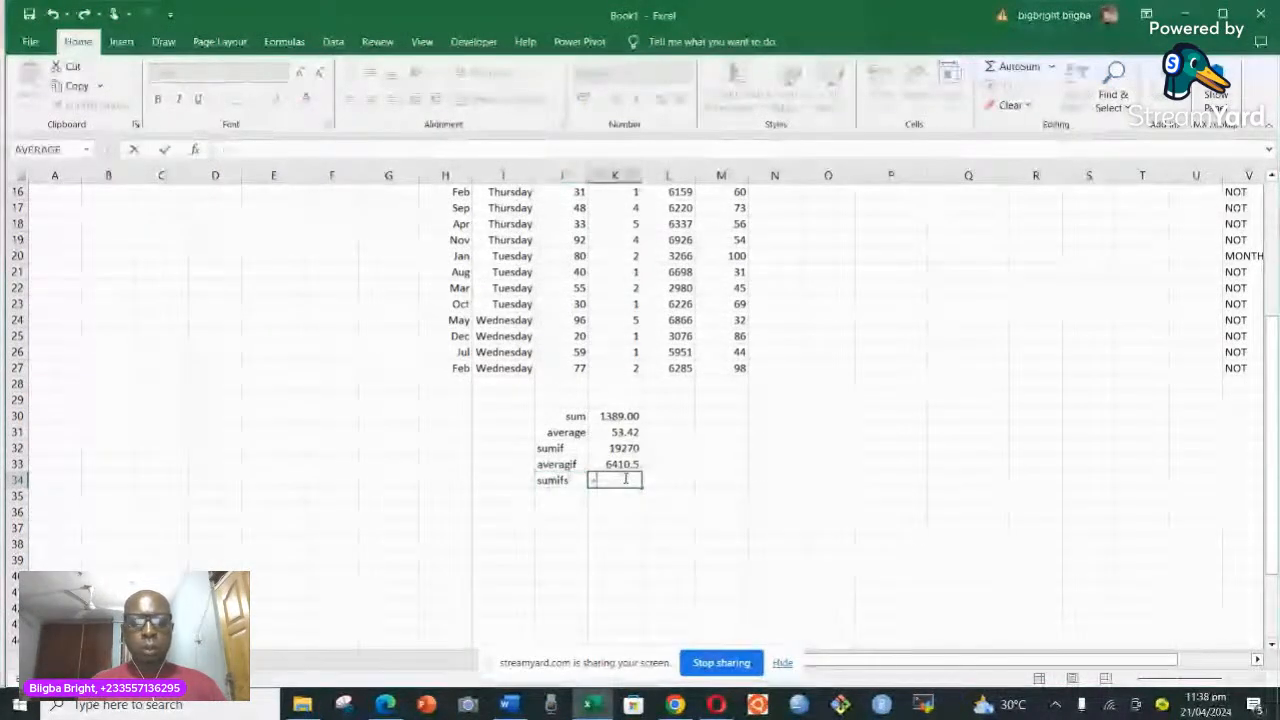
pyautogui.write('=sumifs')
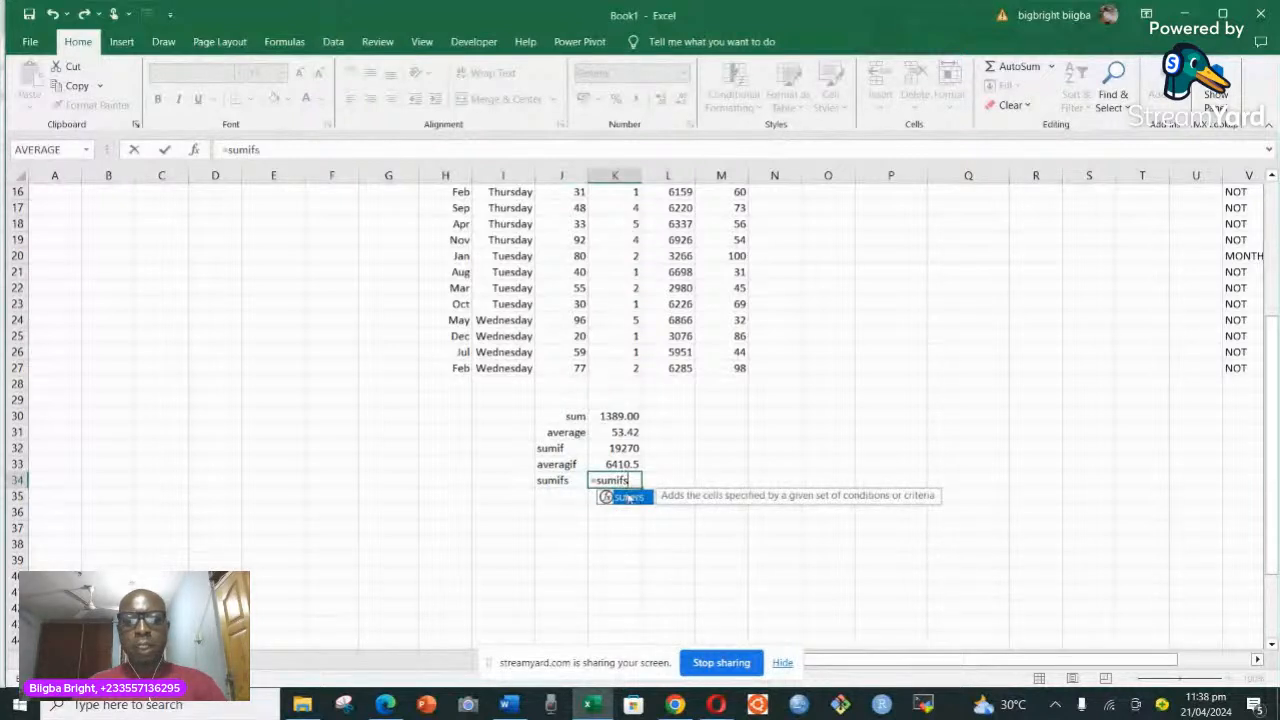
pyautogui.doubleClick(630, 498)
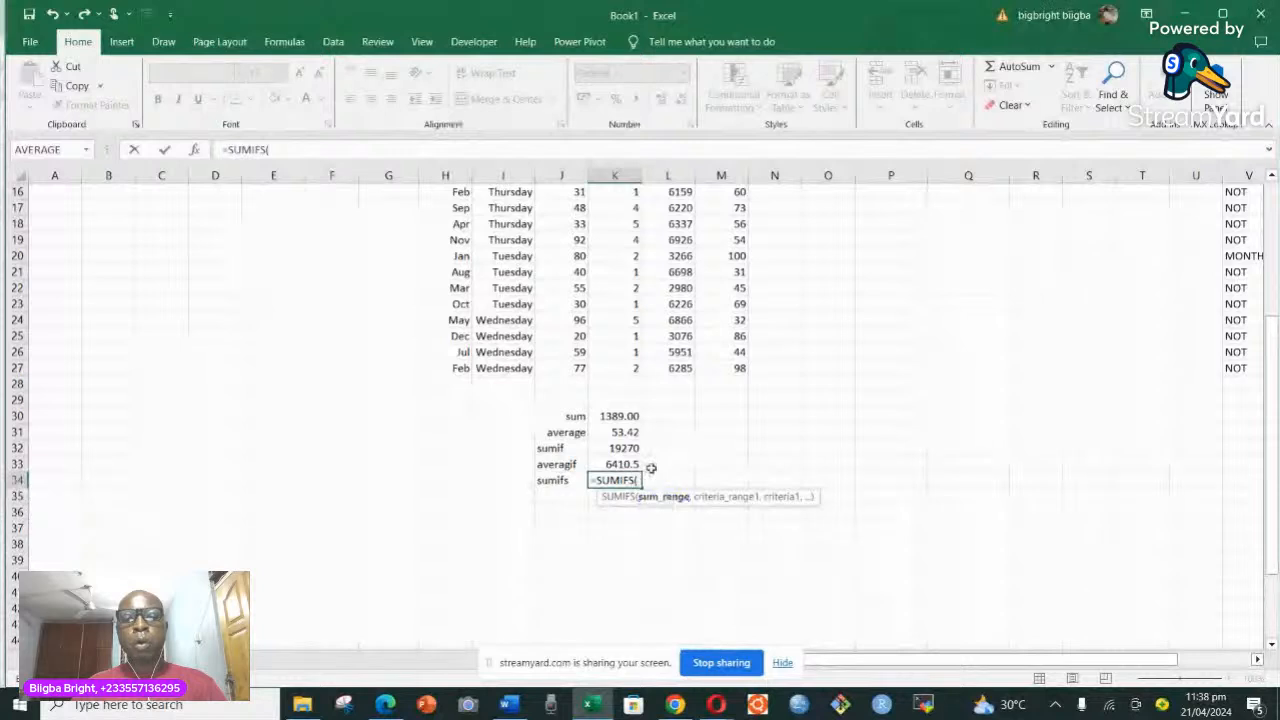
pyautogui.scroll(2, 651, 468)
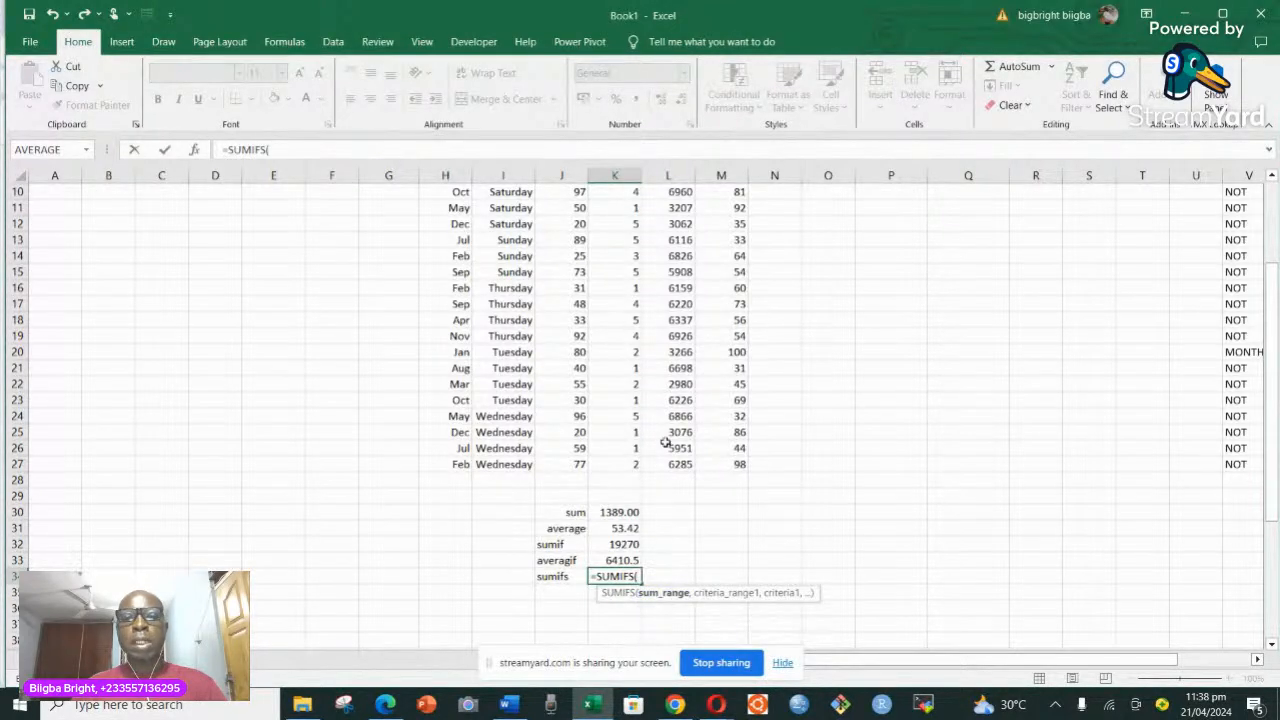
pyautogui.scroll(3, 663, 421)
pyautogui.moveTo(668, 208); pyautogui.dragTo(673, 606)
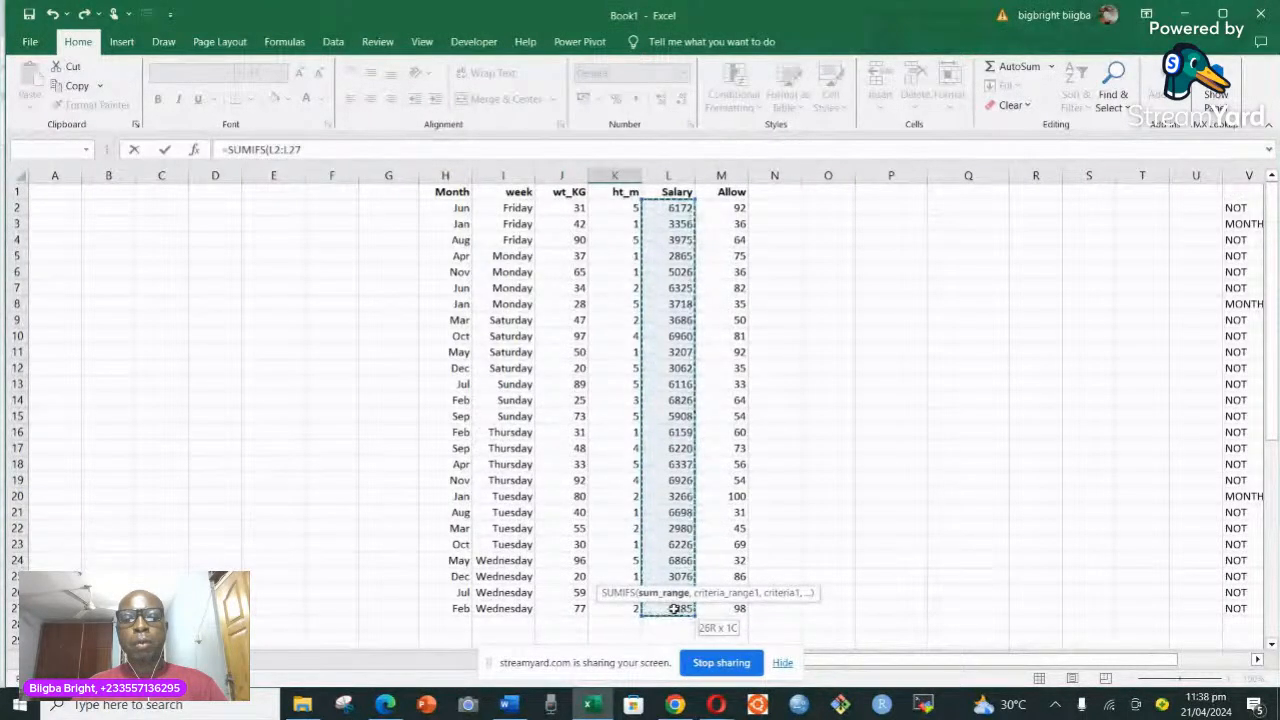
pyautogui.scroll(-3, 672, 527)
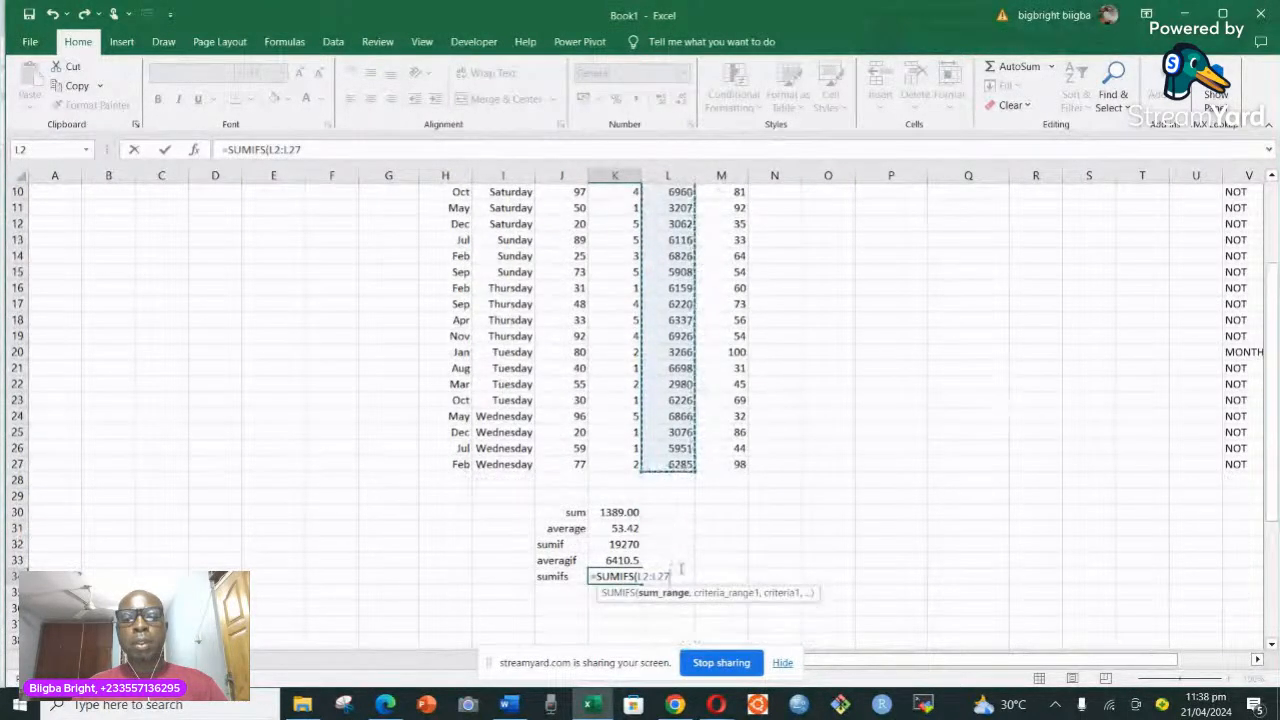
pyautogui.write(',')
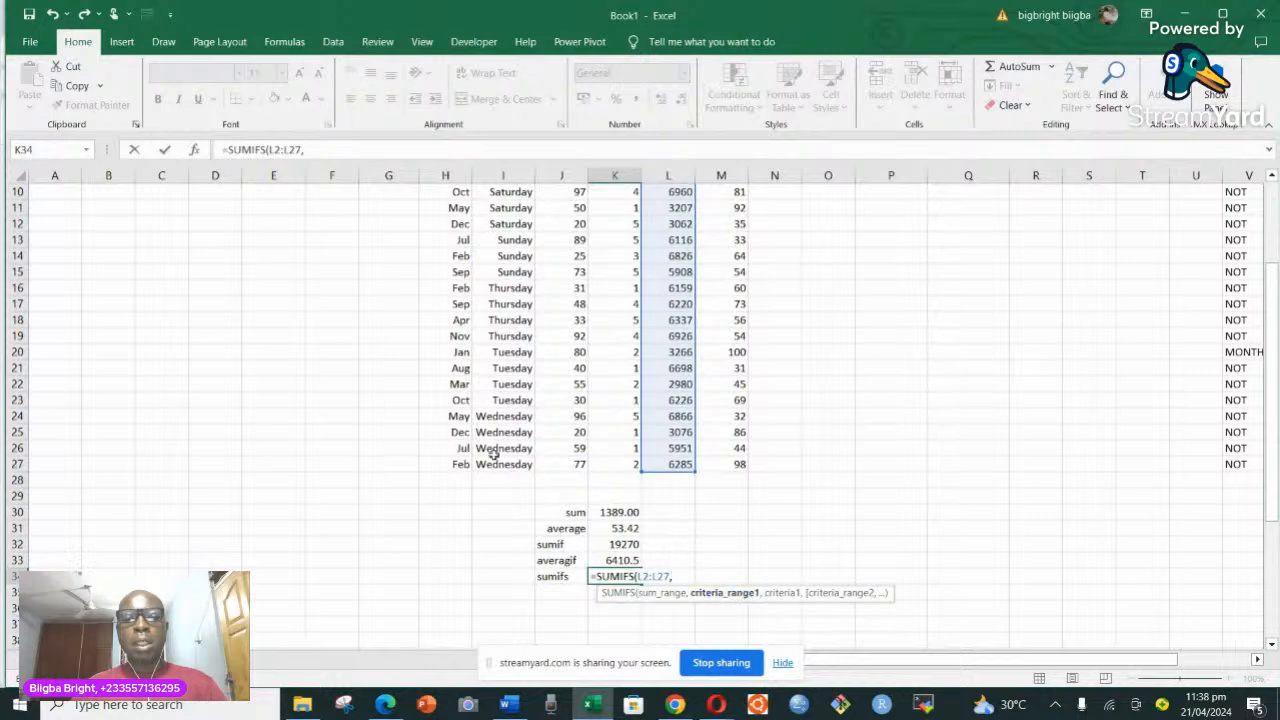
# Step: Add the Month values H2:H27 as the first criteria range of the SUMIFS formula in K34, with the criterion "Feb"
pyautogui.scroll(3, 486, 437)
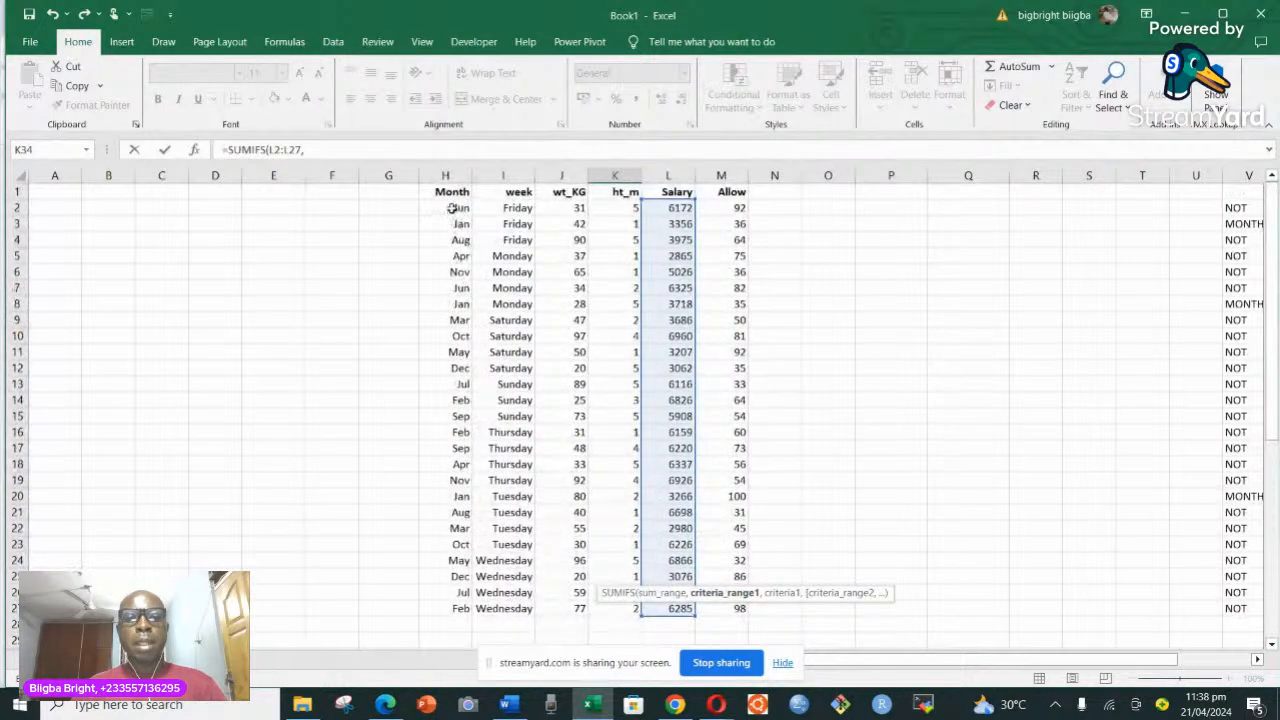
pyautogui.moveTo(460, 208); pyautogui.dragTo(457, 606)
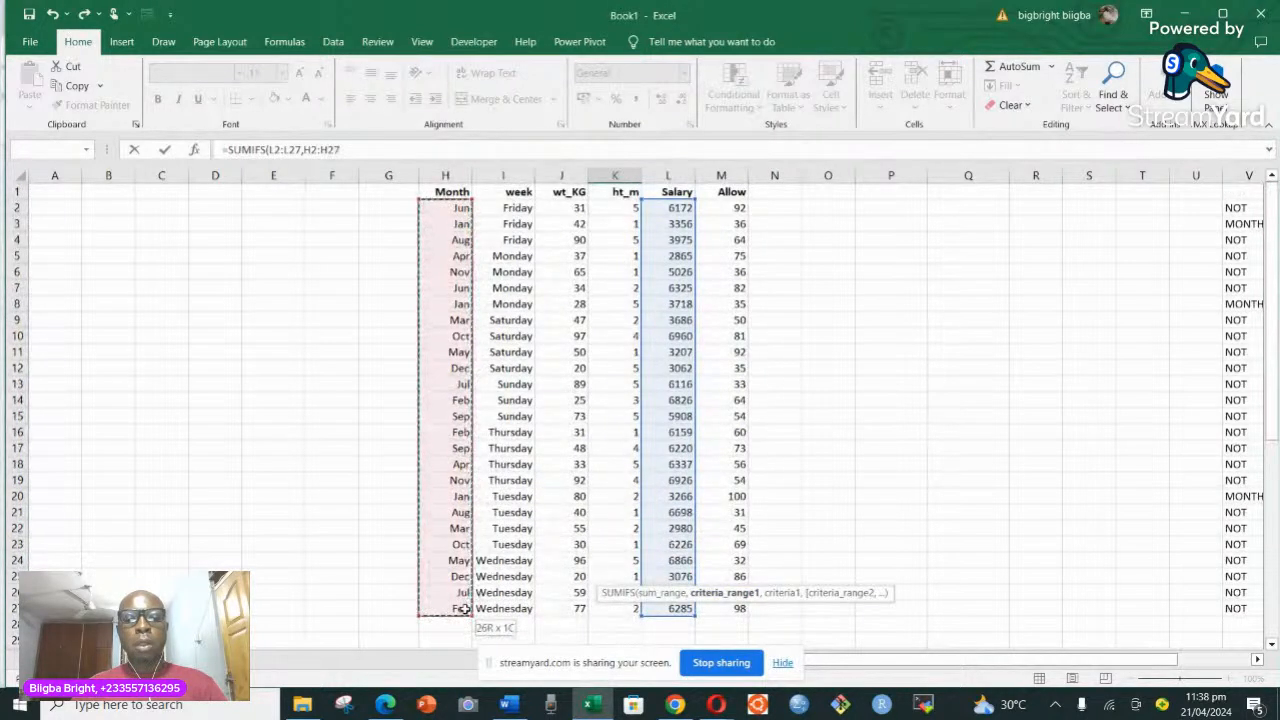
pyautogui.scroll(-2, 512, 600)
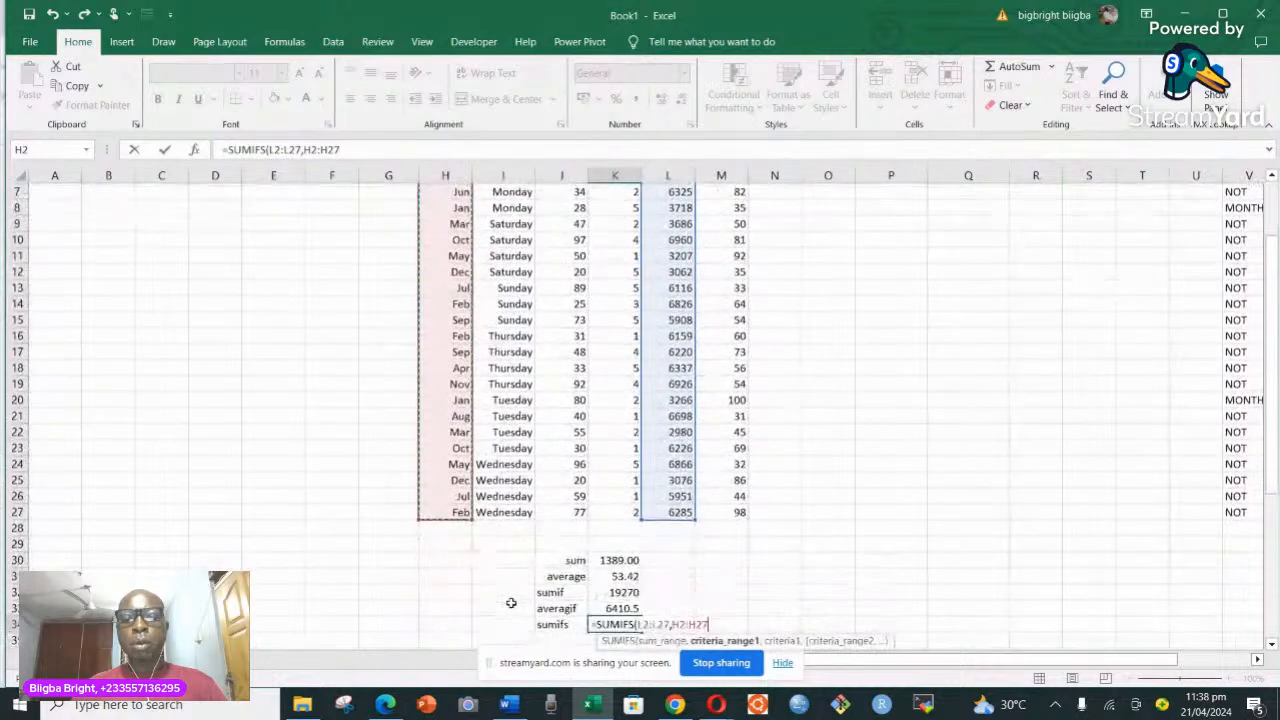
pyautogui.write(',')
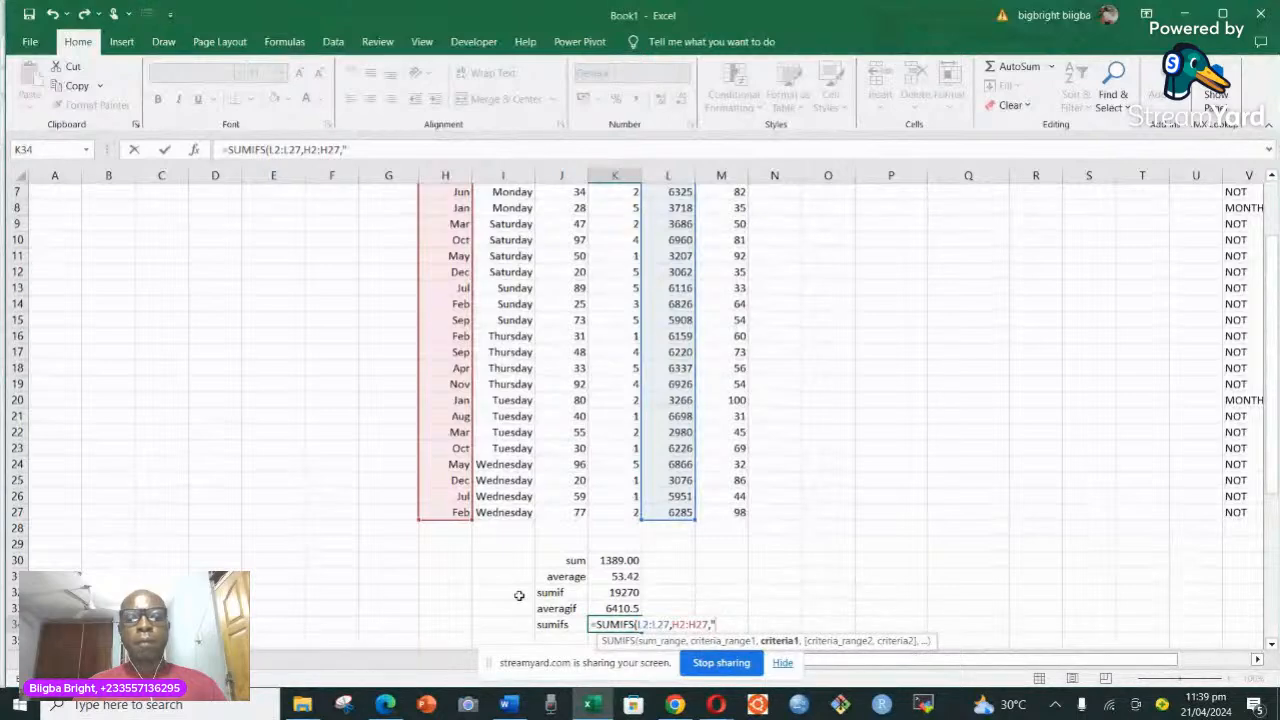
pyautogui.write('F')
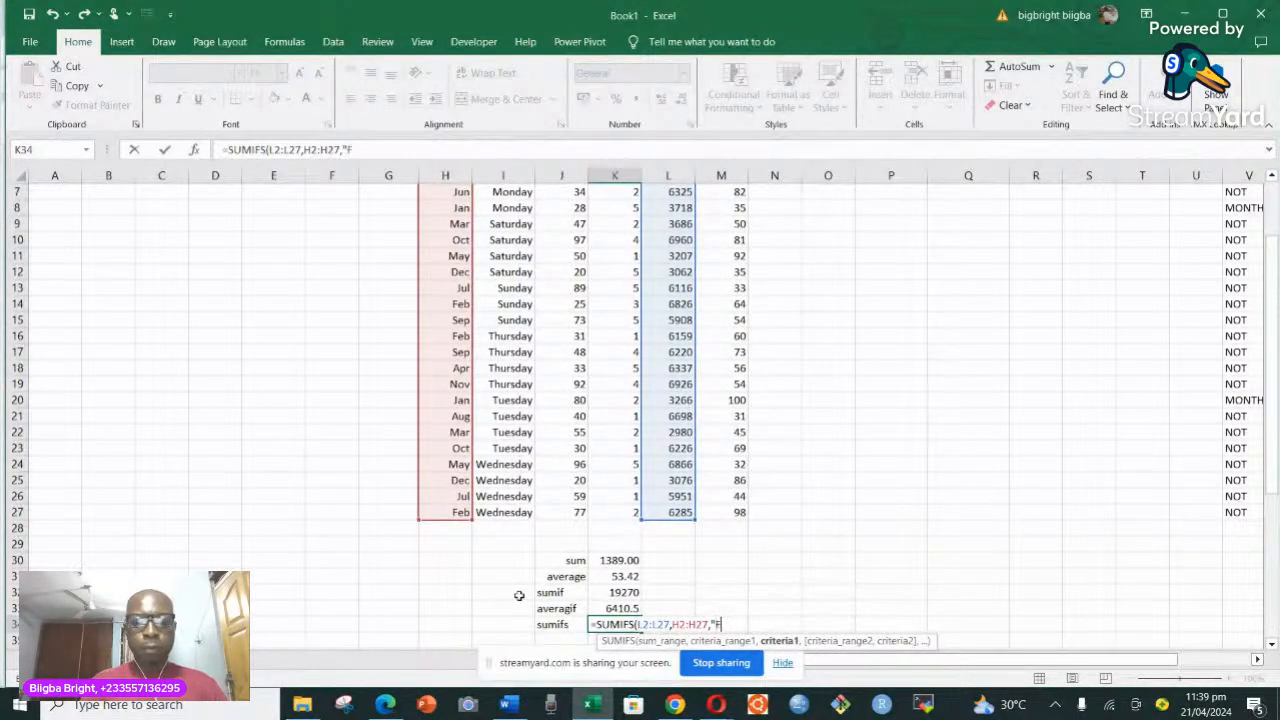
pyautogui.write('eb",')
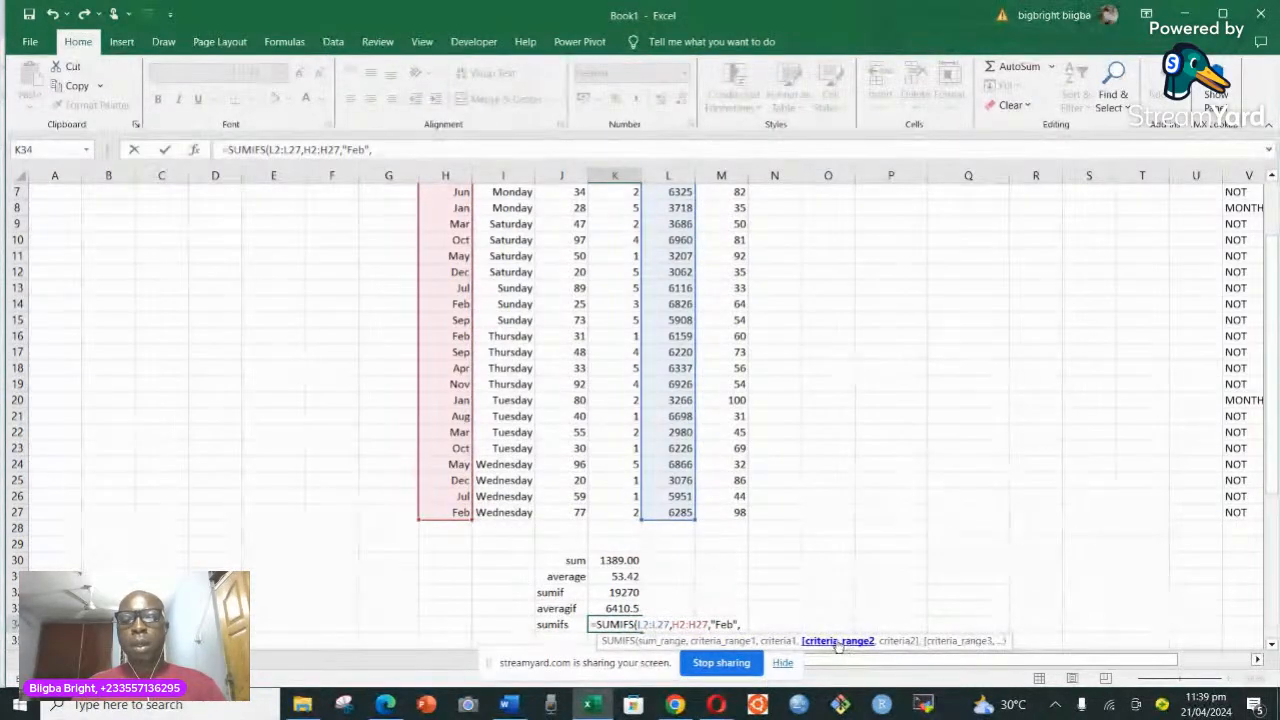
# Step: Add the week values I2:I27 as the second criteria range of the SUMIFS formula in K34
pyautogui.click(783, 664)
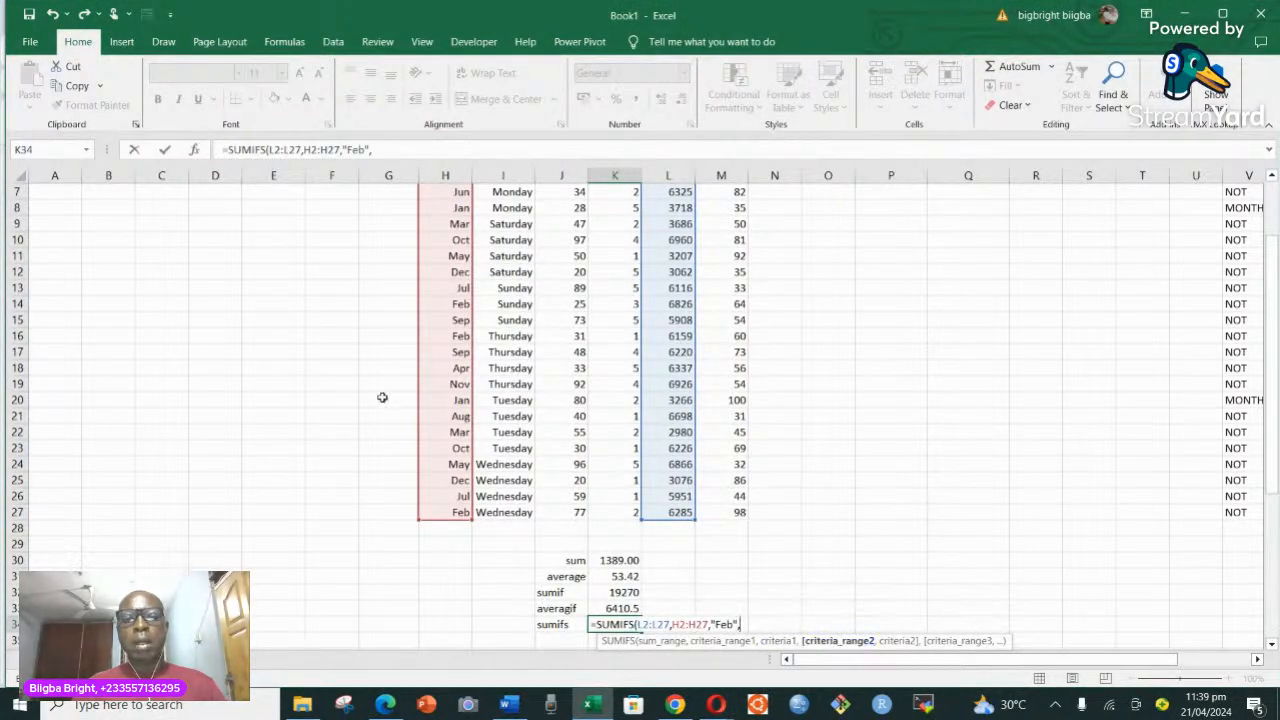
pyautogui.scroll(2, 506, 396)
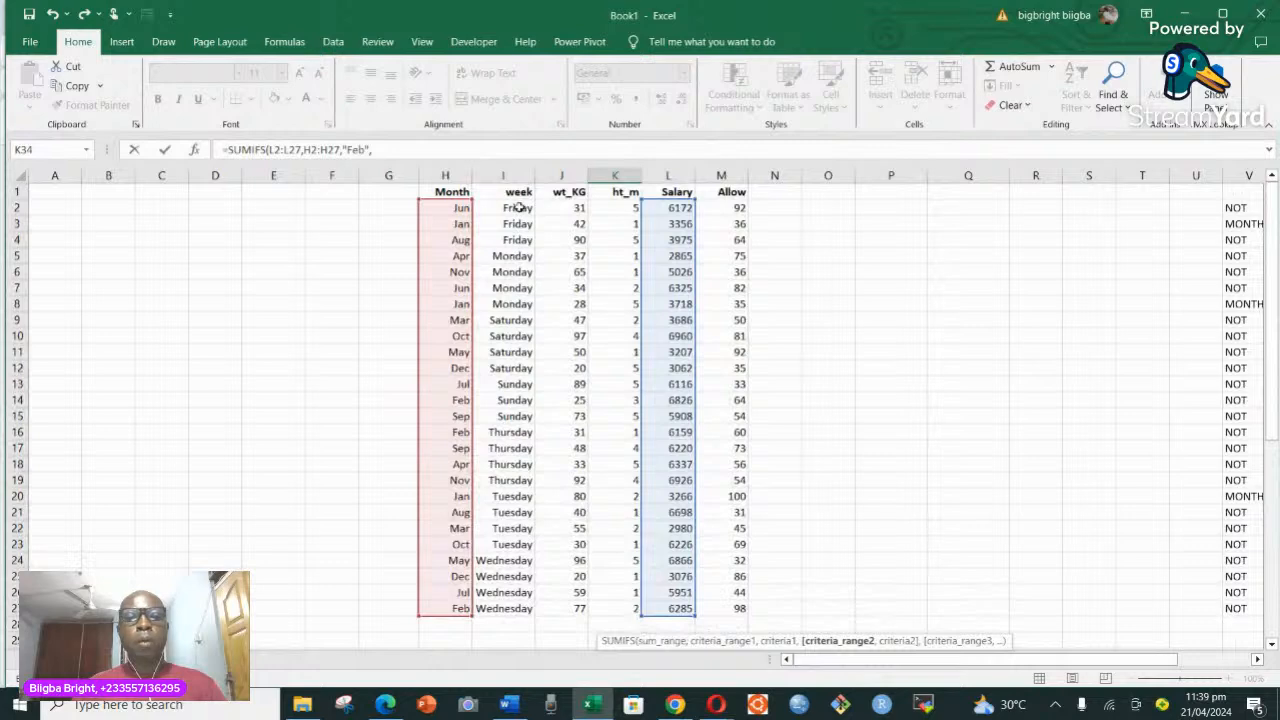
pyautogui.moveTo(517, 207); pyautogui.dragTo(512, 607)
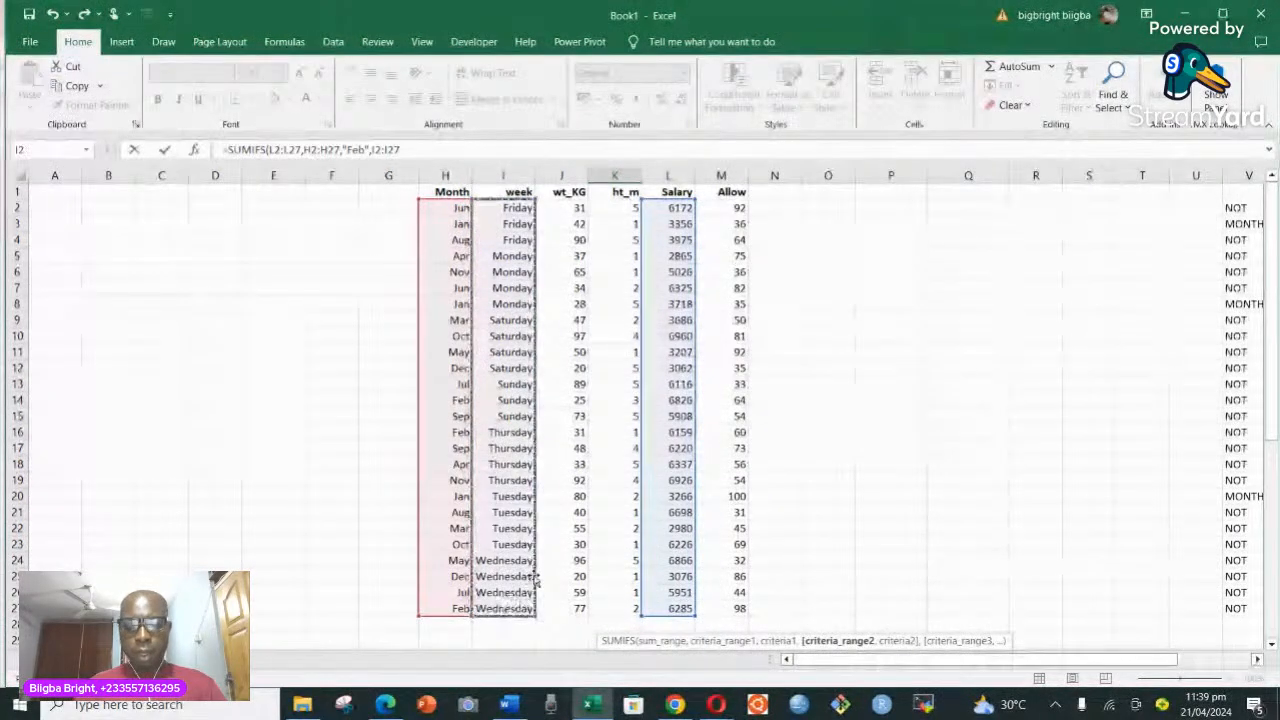
pyautogui.write(',')
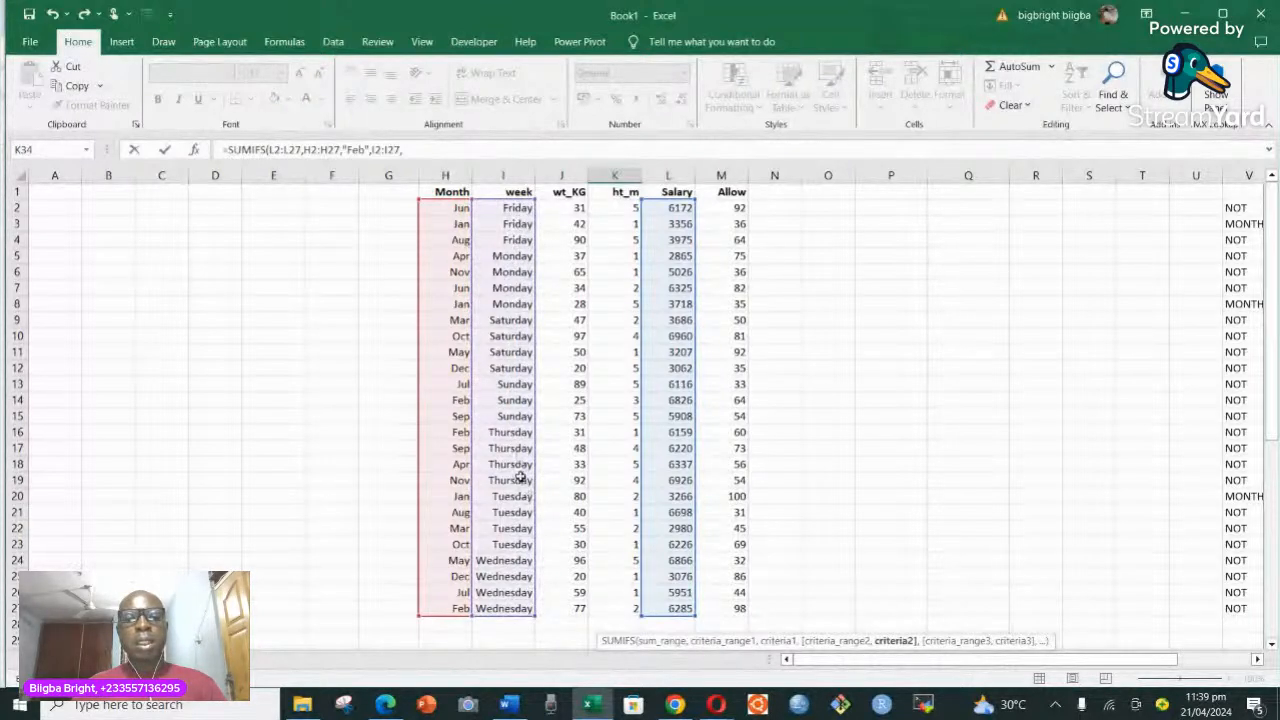
pyautogui.scroll(-2, 520, 478)
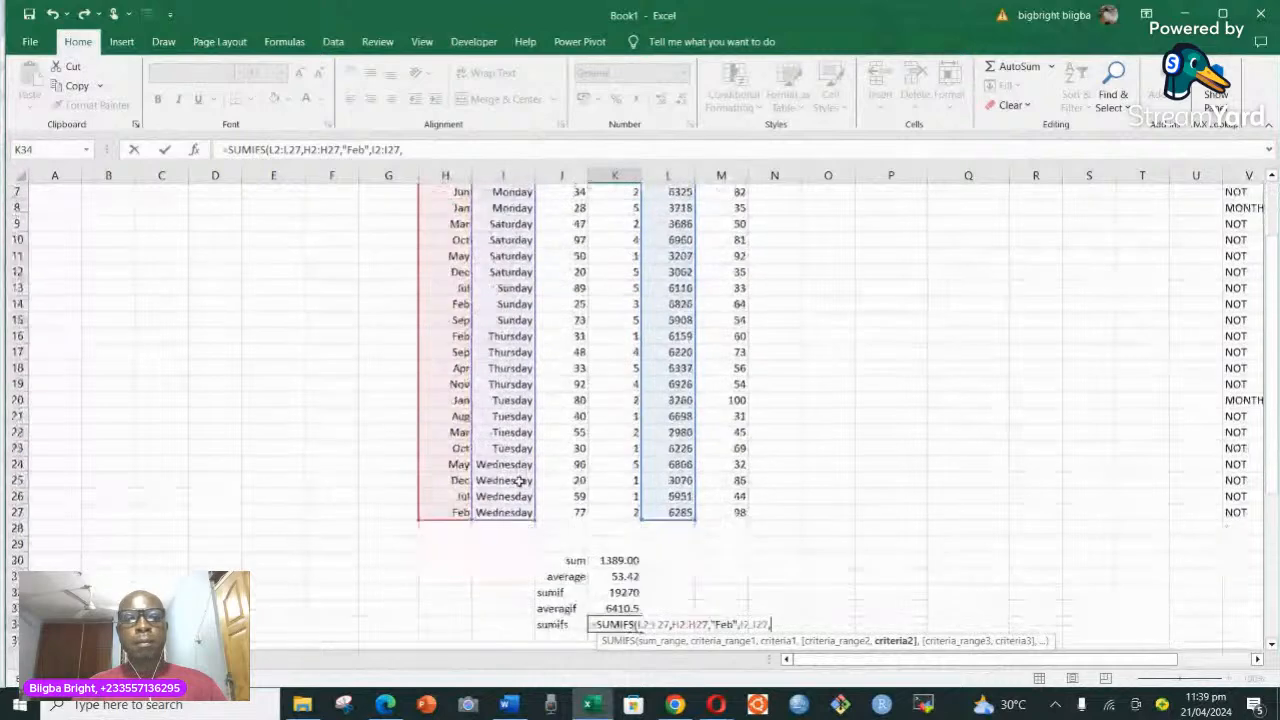
# Step: Set the second criterion of the SUMIFS formula in K34 to "Tuesday" and complete the formula
pyautogui.write('"')
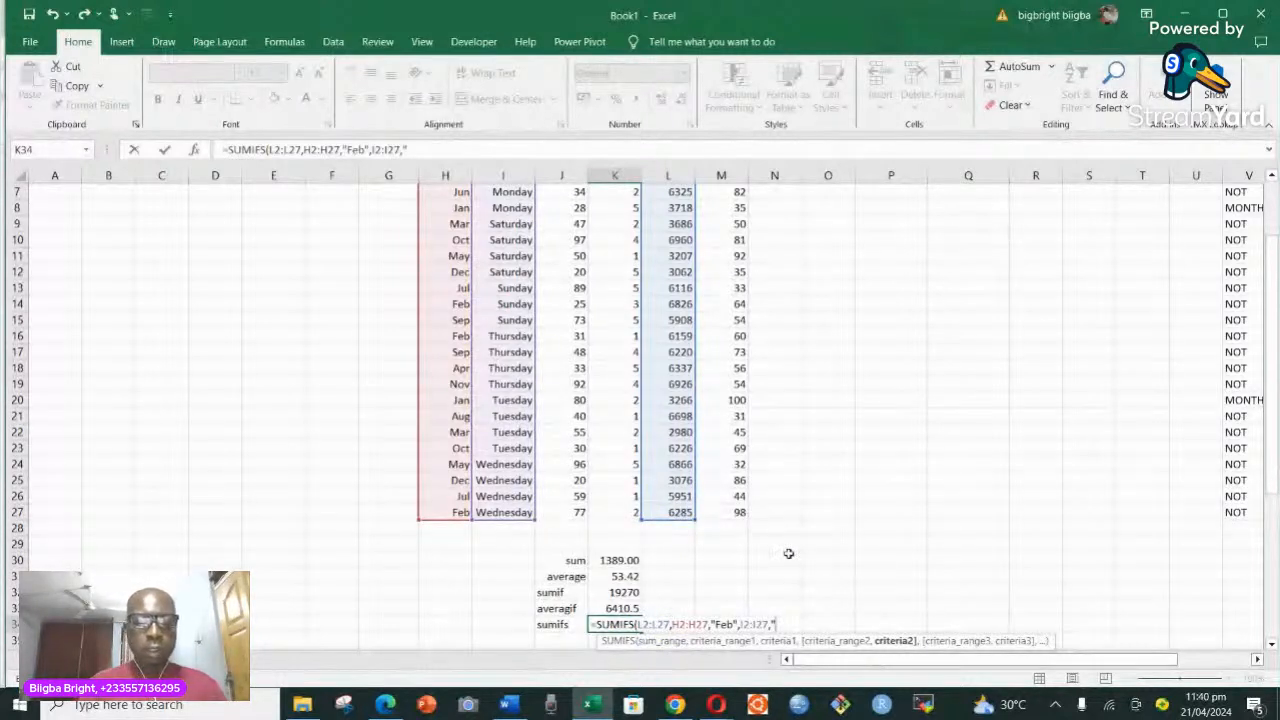
pyautogui.write('Tuesd')
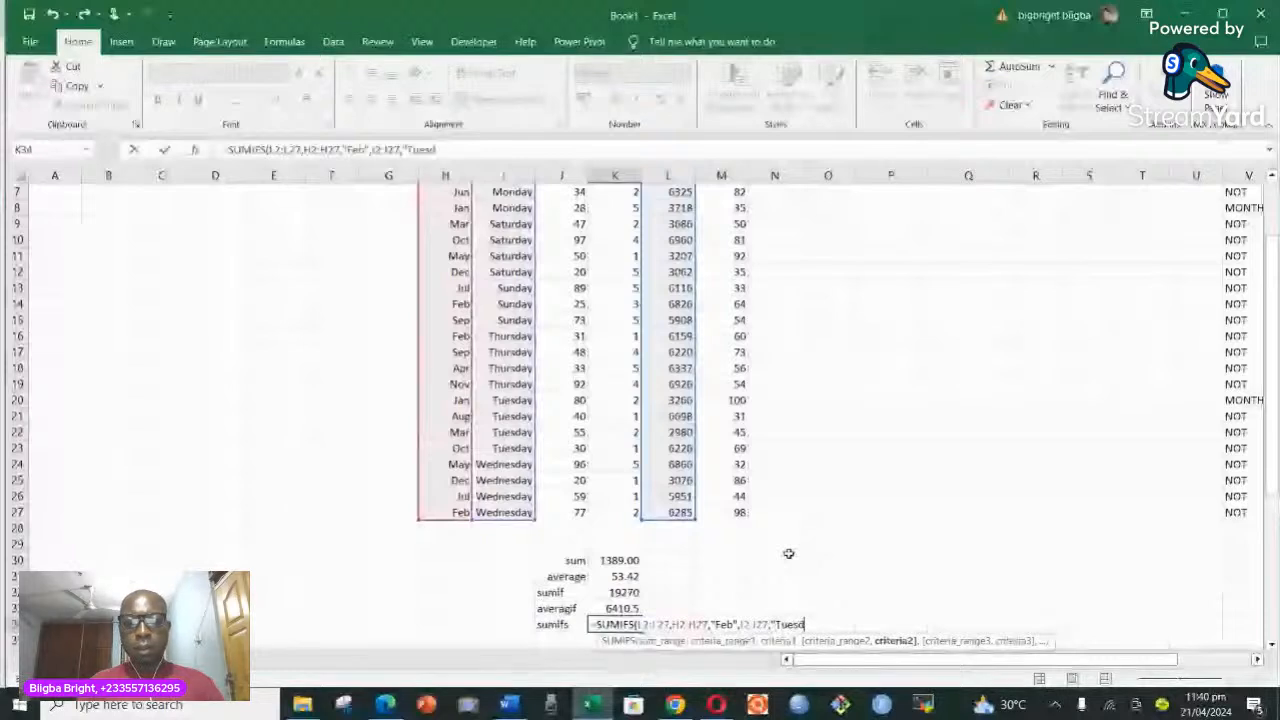
pyautogui.write('a')
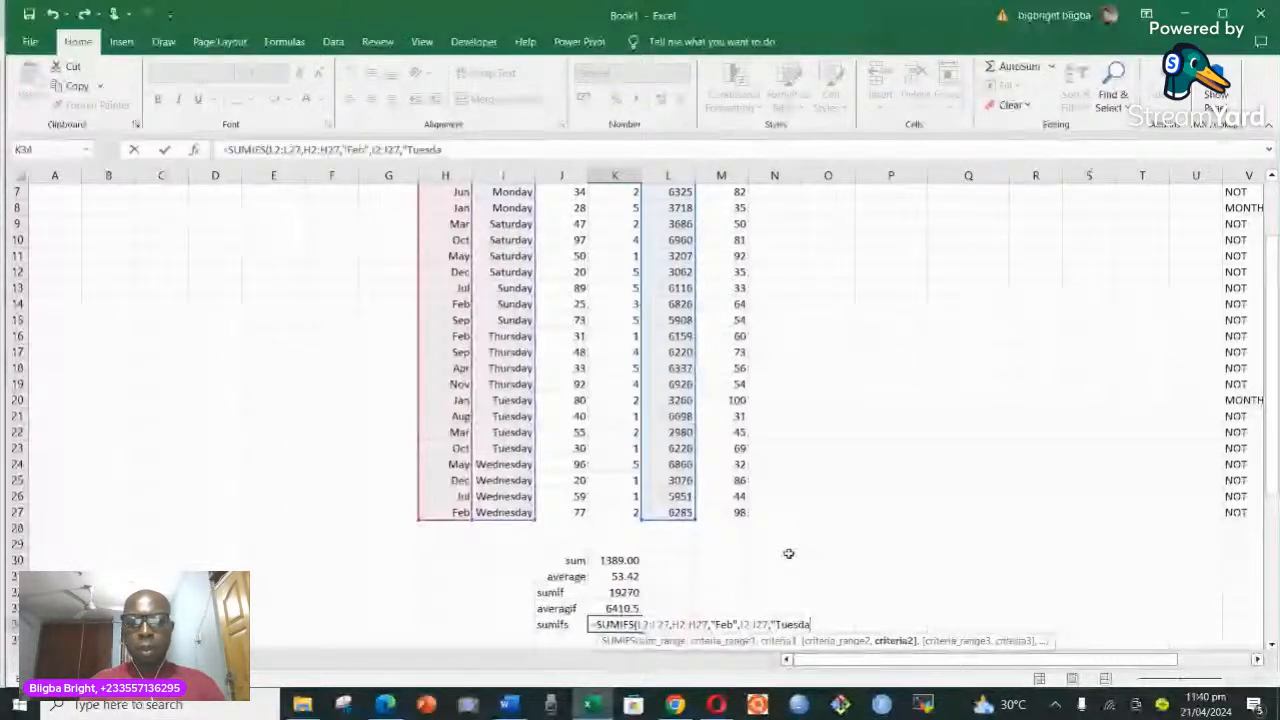
pyautogui.write('y"')
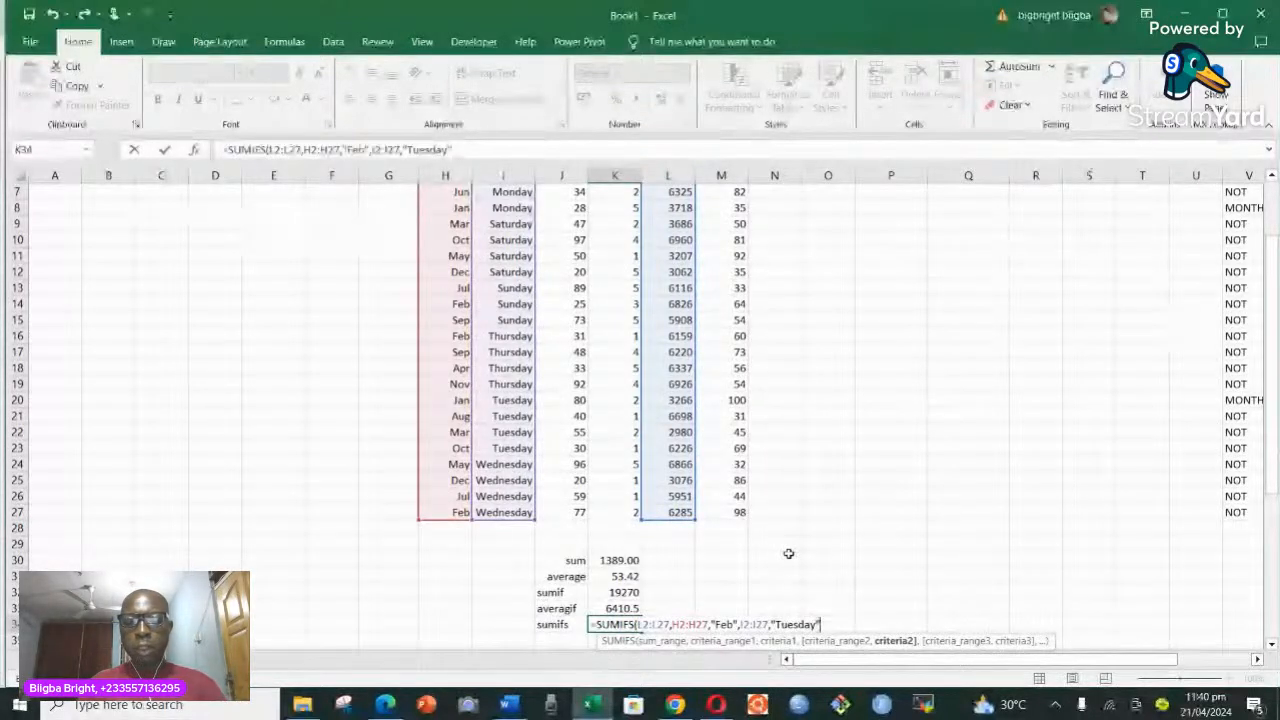
pyautogui.write(')')
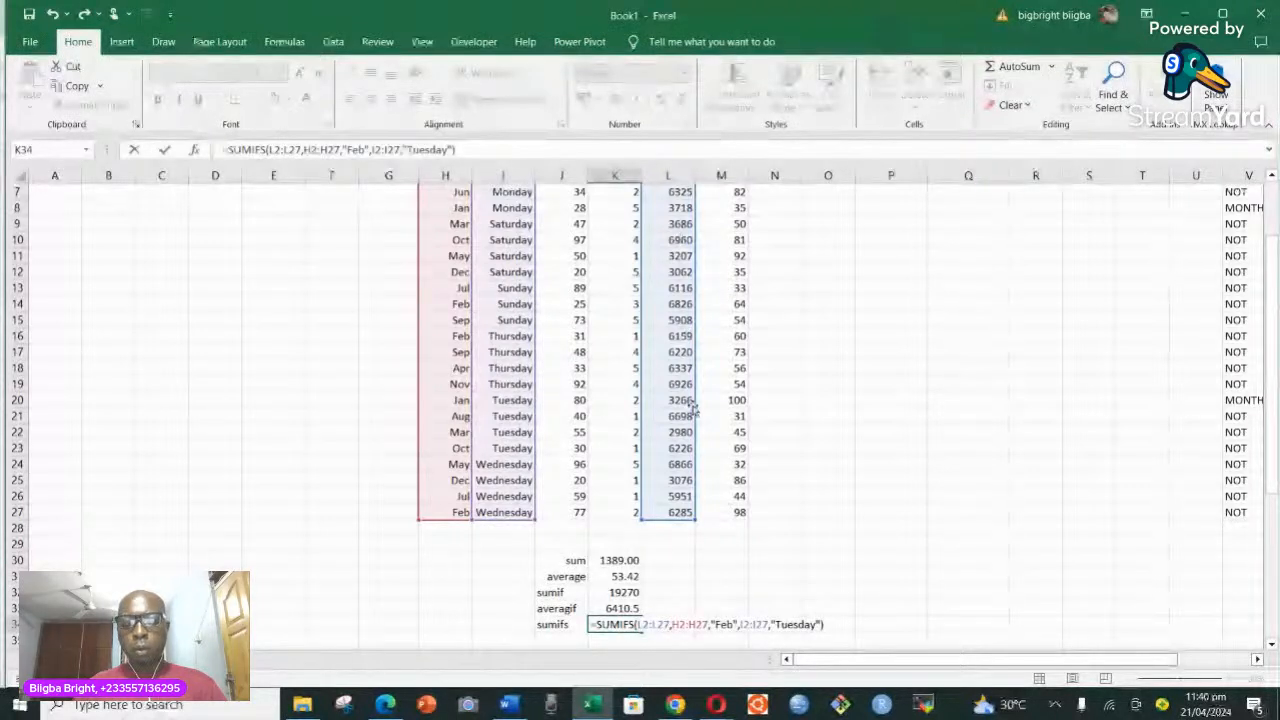
pyautogui.press('Return')
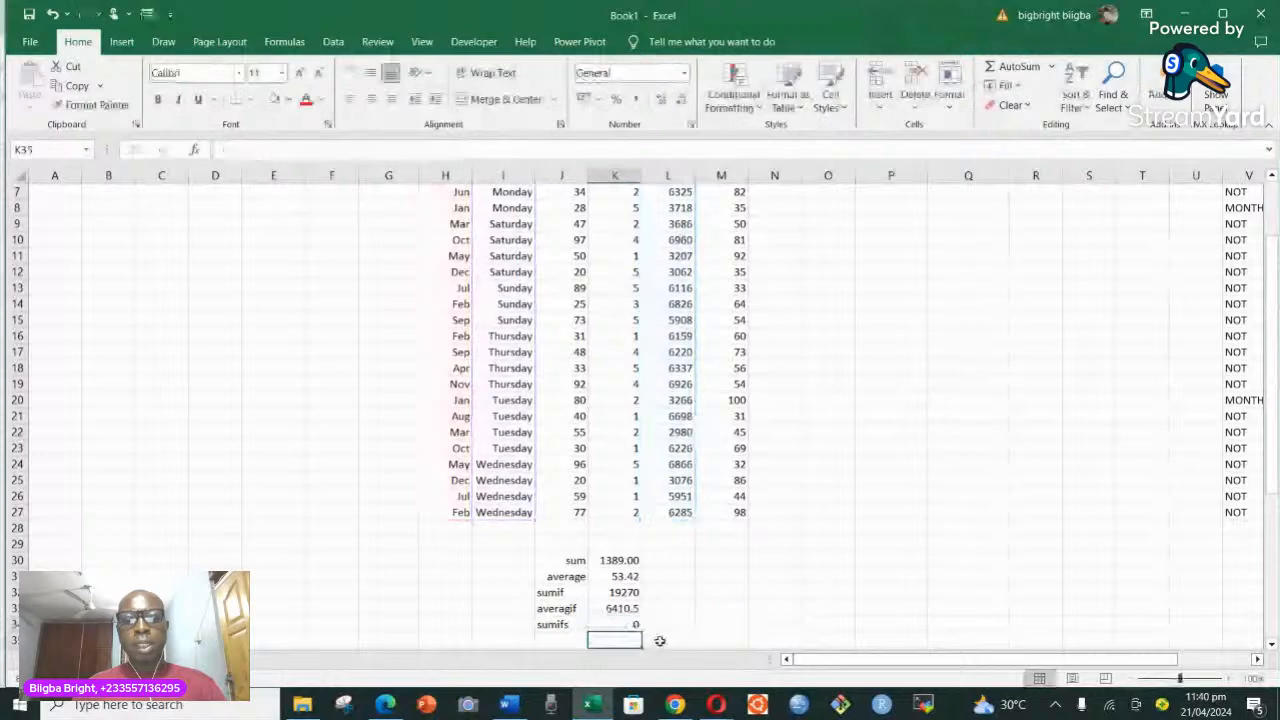
pyautogui.click(632, 624)
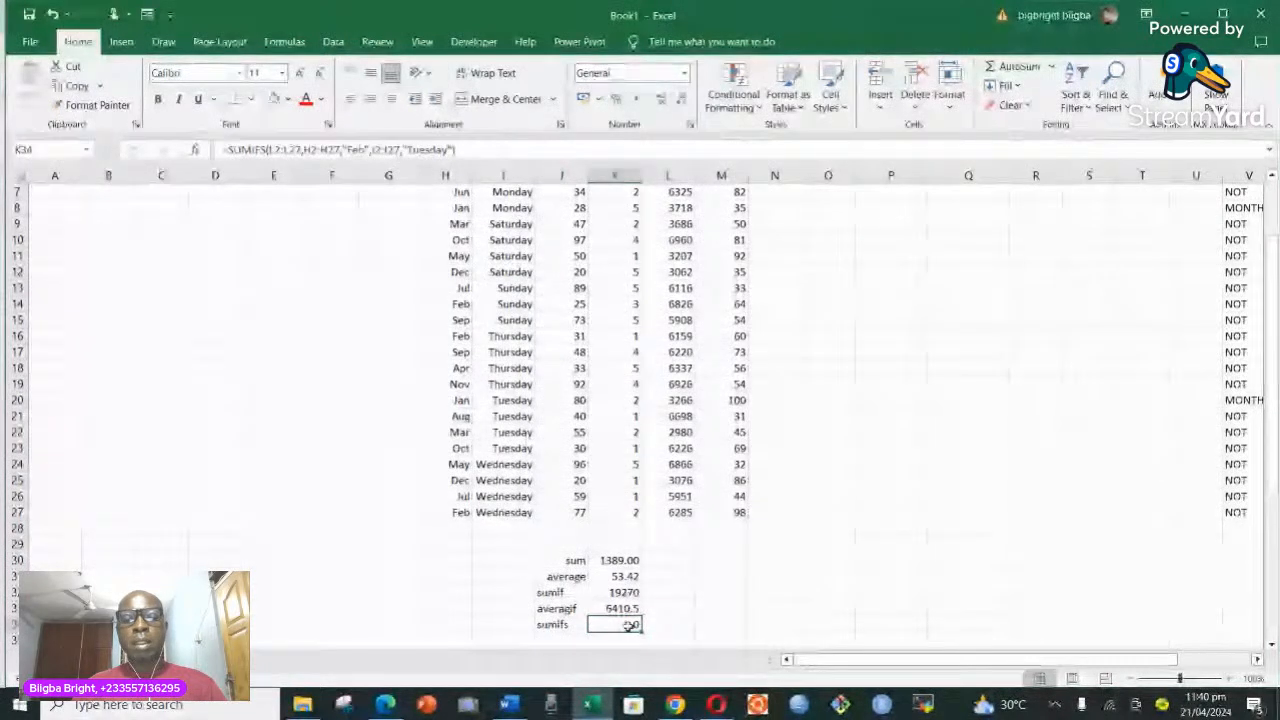
# Step: Label cell J35 "averageifs", directly below the sumifs label
pyautogui.scroll(-2, 628, 620)
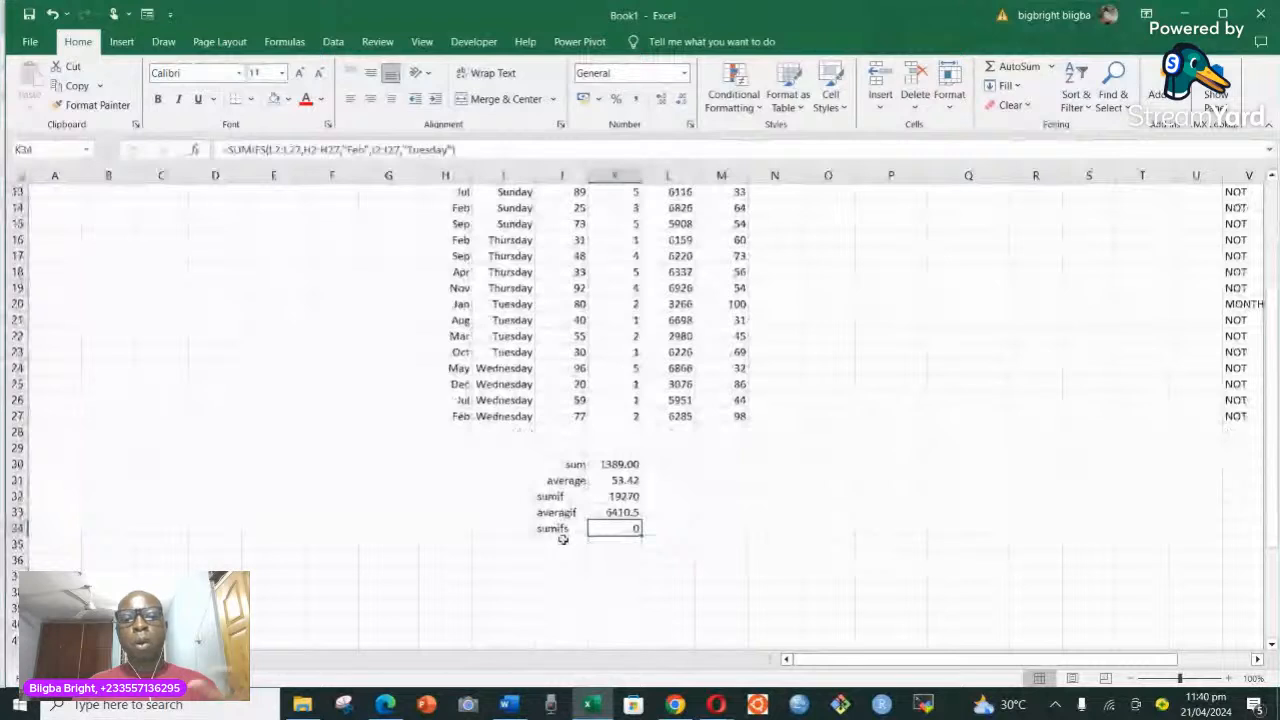
pyautogui.click(555, 547)
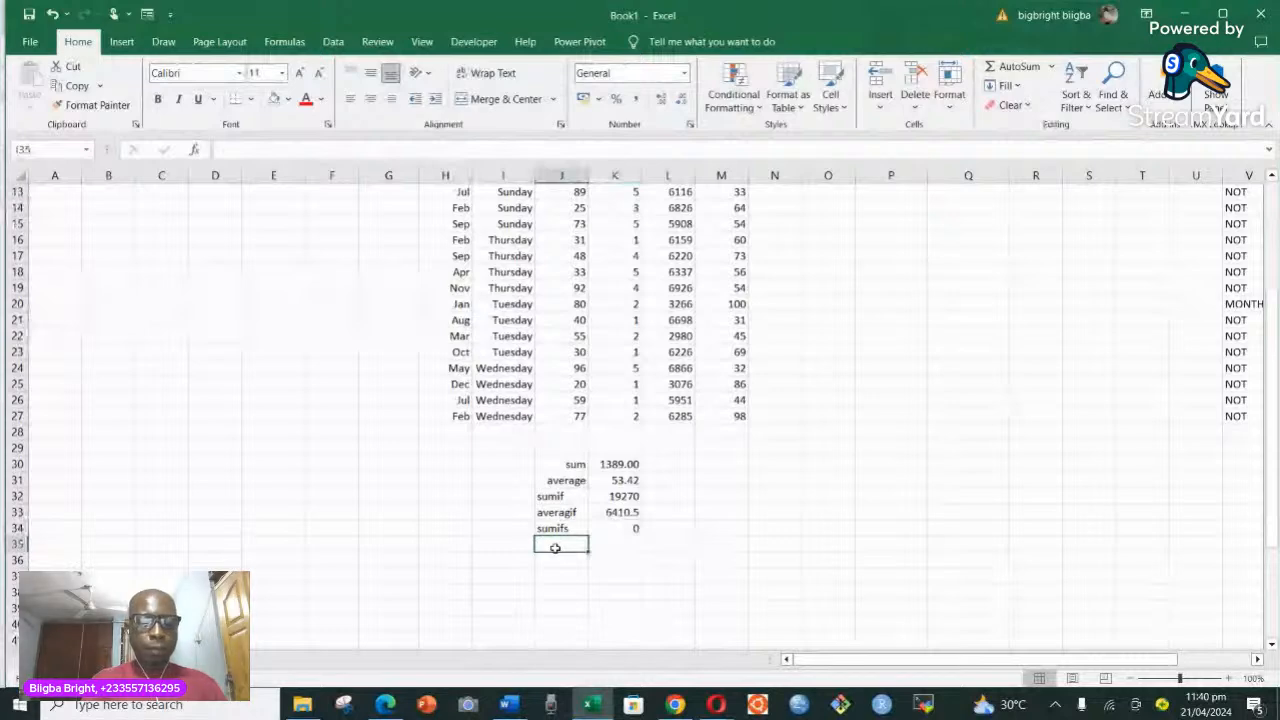
pyautogui.write('a')
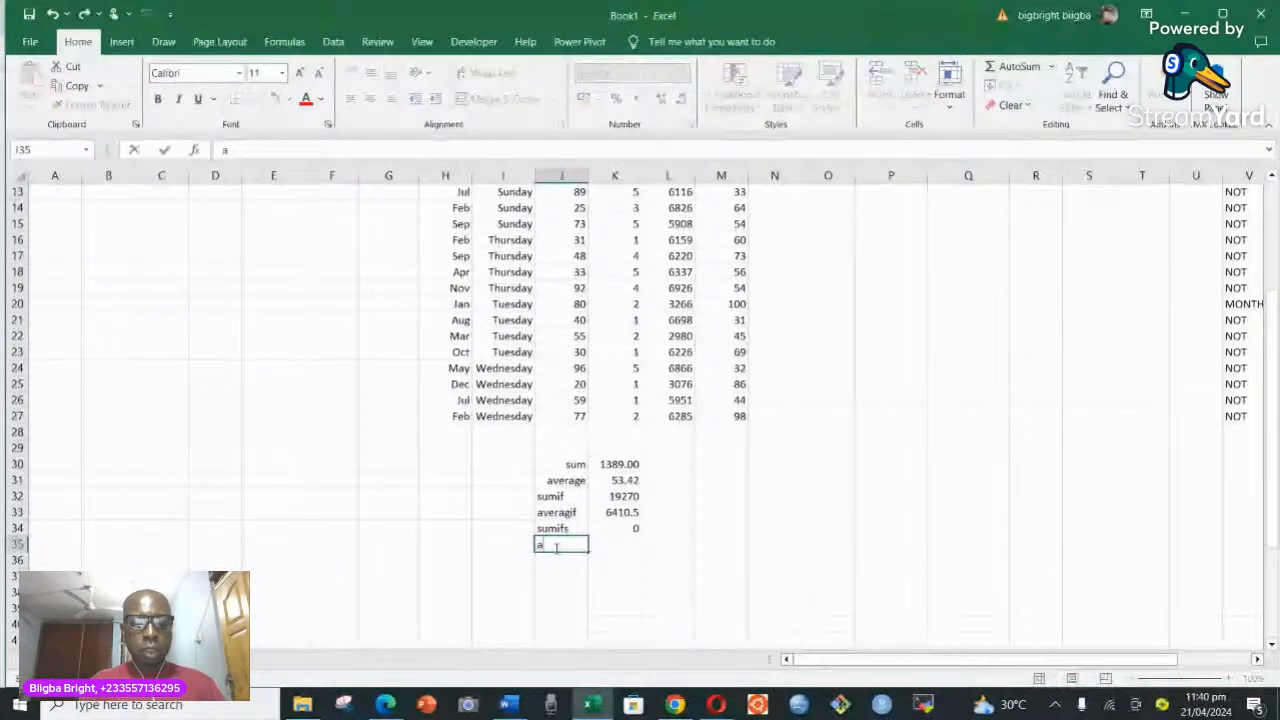
pyautogui.write('verageifs')
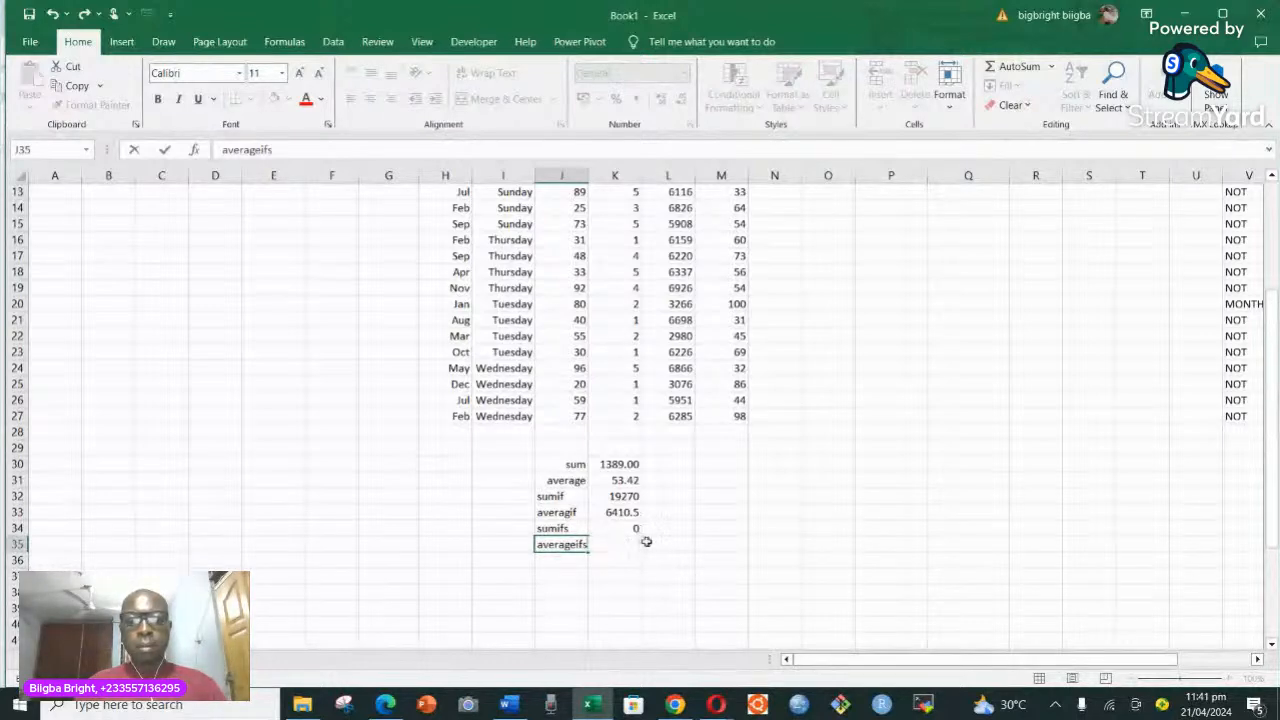
pyautogui.click(650, 543)
# Step: Start an AVERAGEIFS formula in K35 with the Salary values L2:L27 as the average range
pyautogui.click(626, 544)
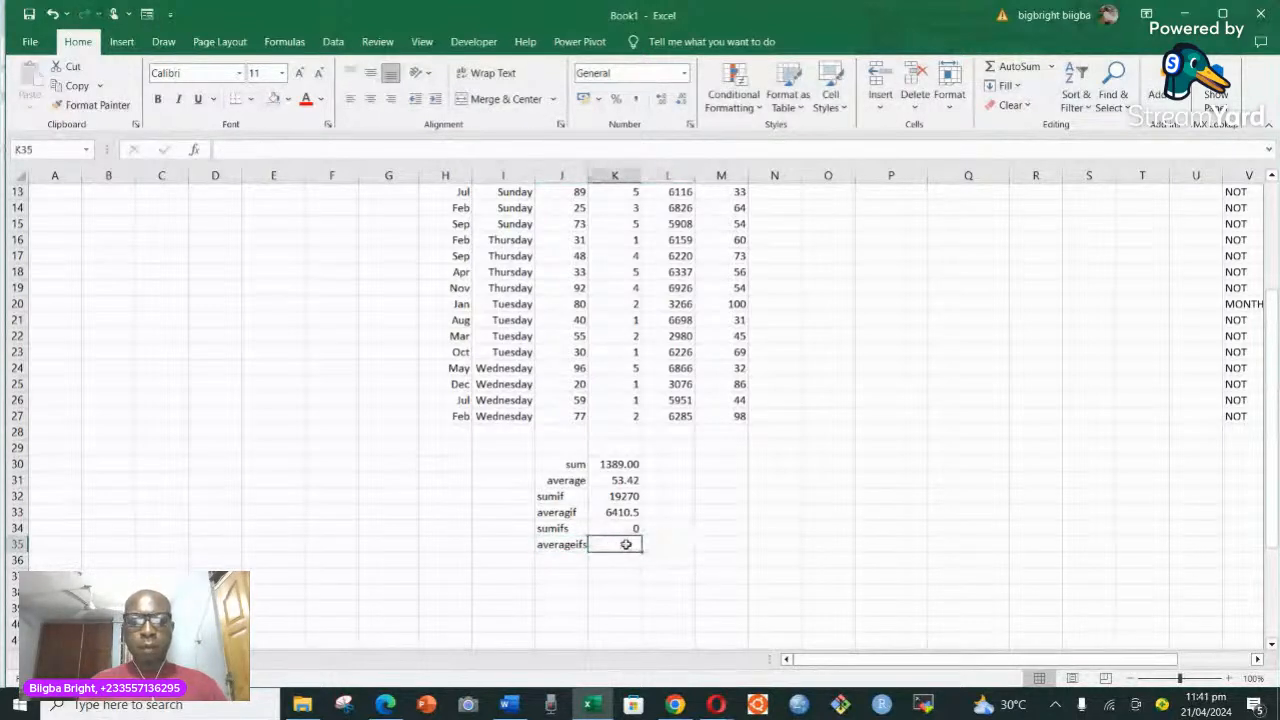
pyautogui.write('=av')
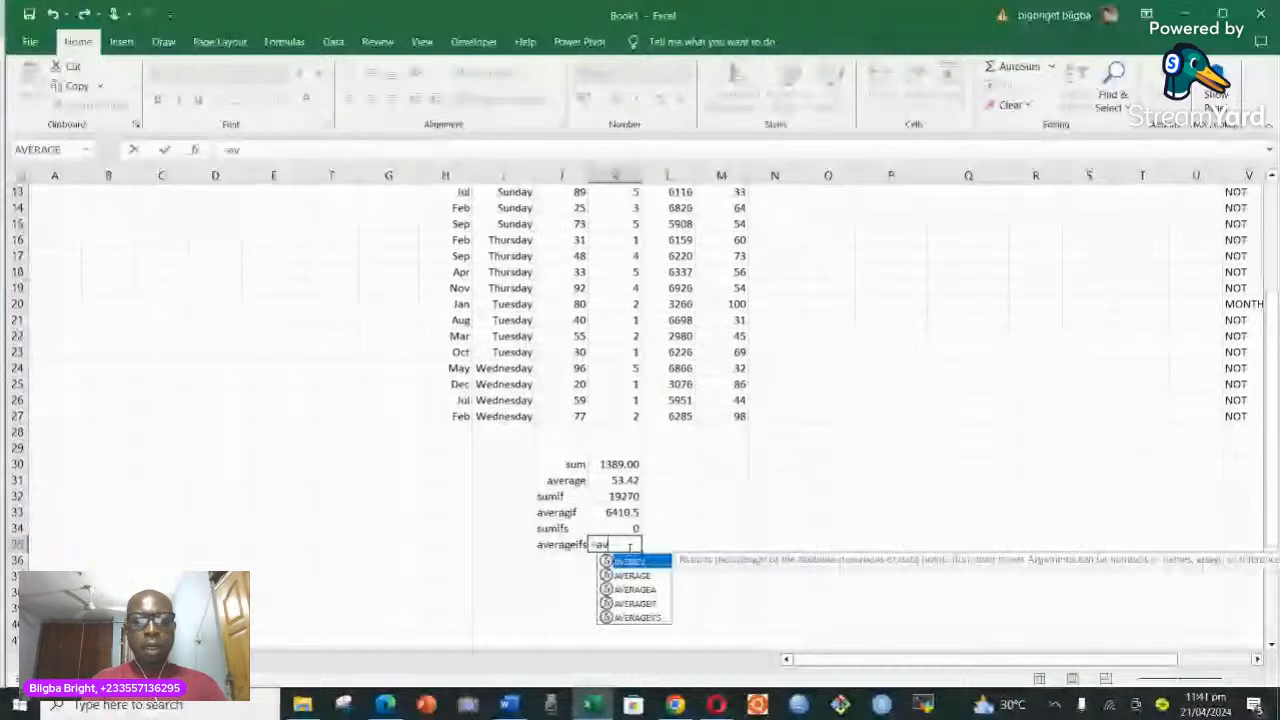
pyautogui.write('era')
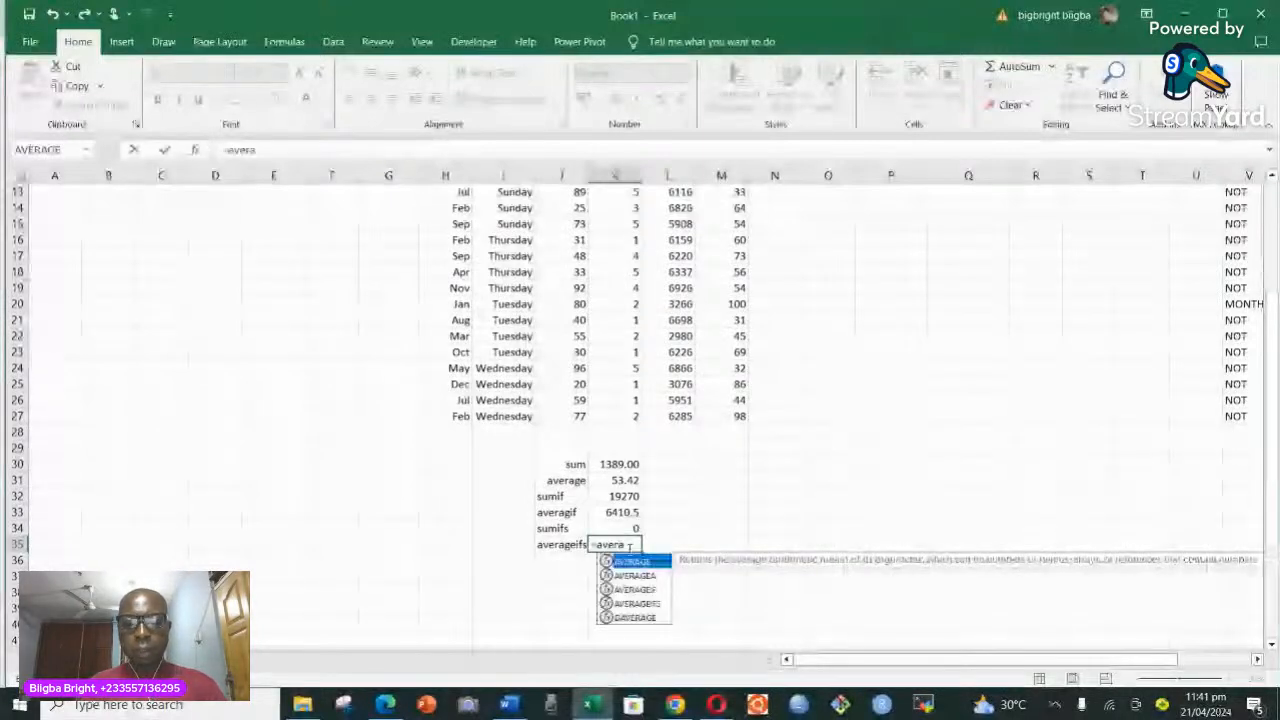
pyautogui.click(670, 604)
pyautogui.doubleClick(650, 604)
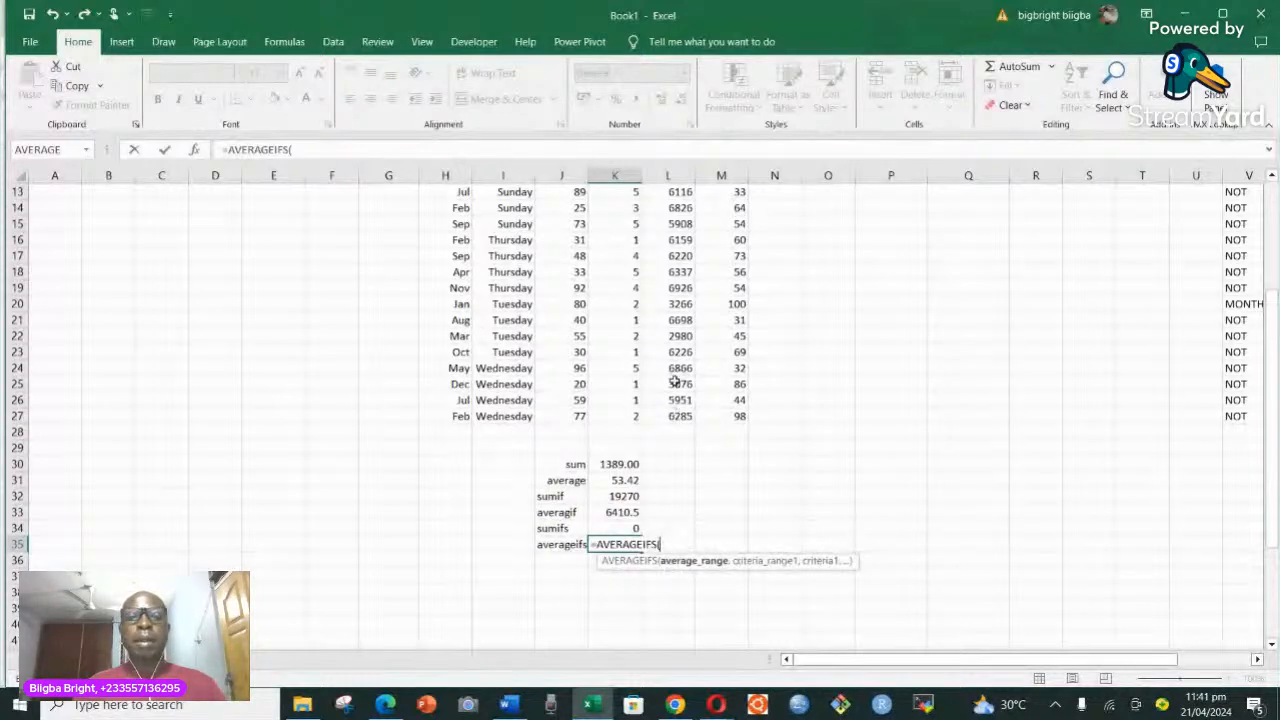
pyautogui.scroll(3, 675, 381)
pyautogui.scroll(1, 675, 381)
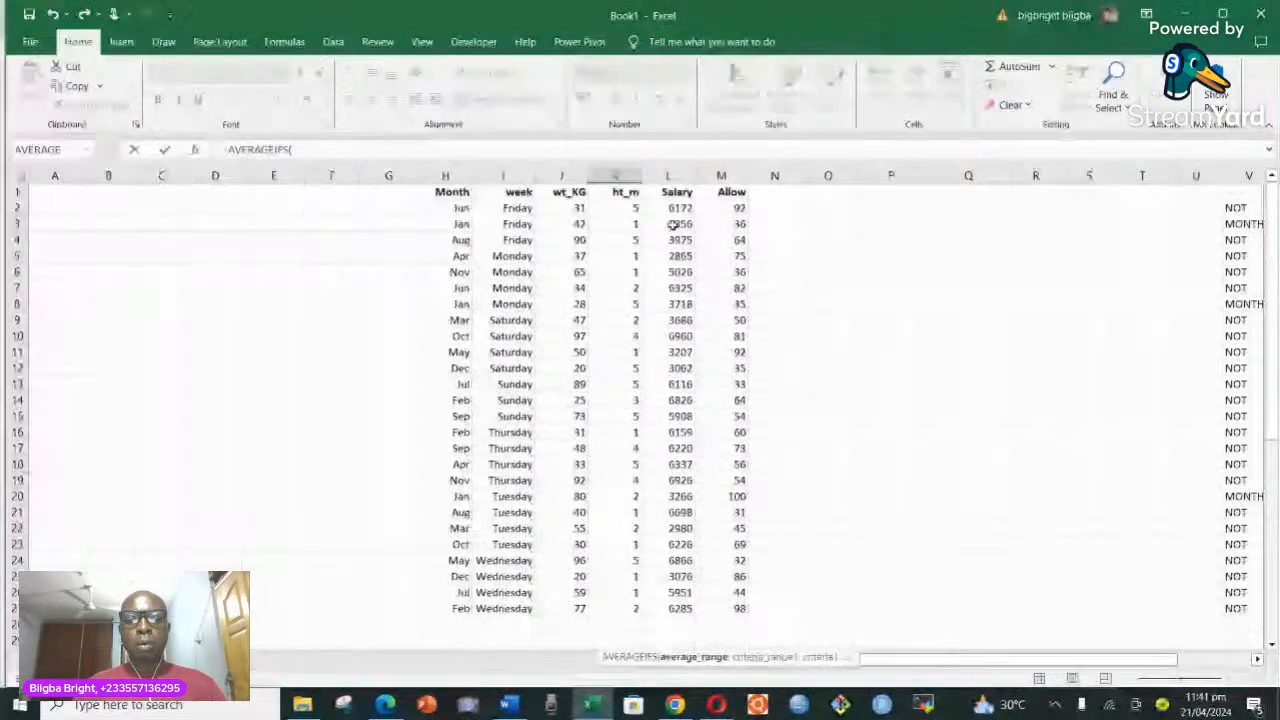
pyautogui.moveTo(672, 208); pyautogui.dragTo(674, 605)
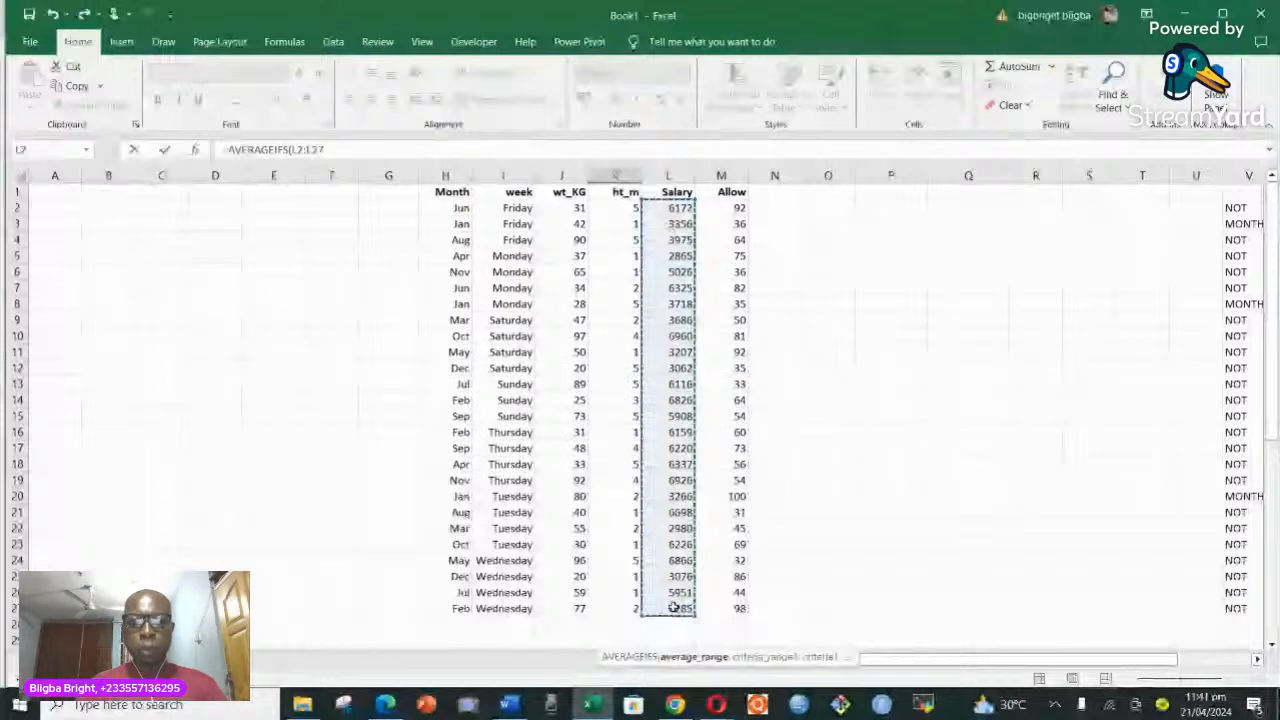
pyautogui.write(',')
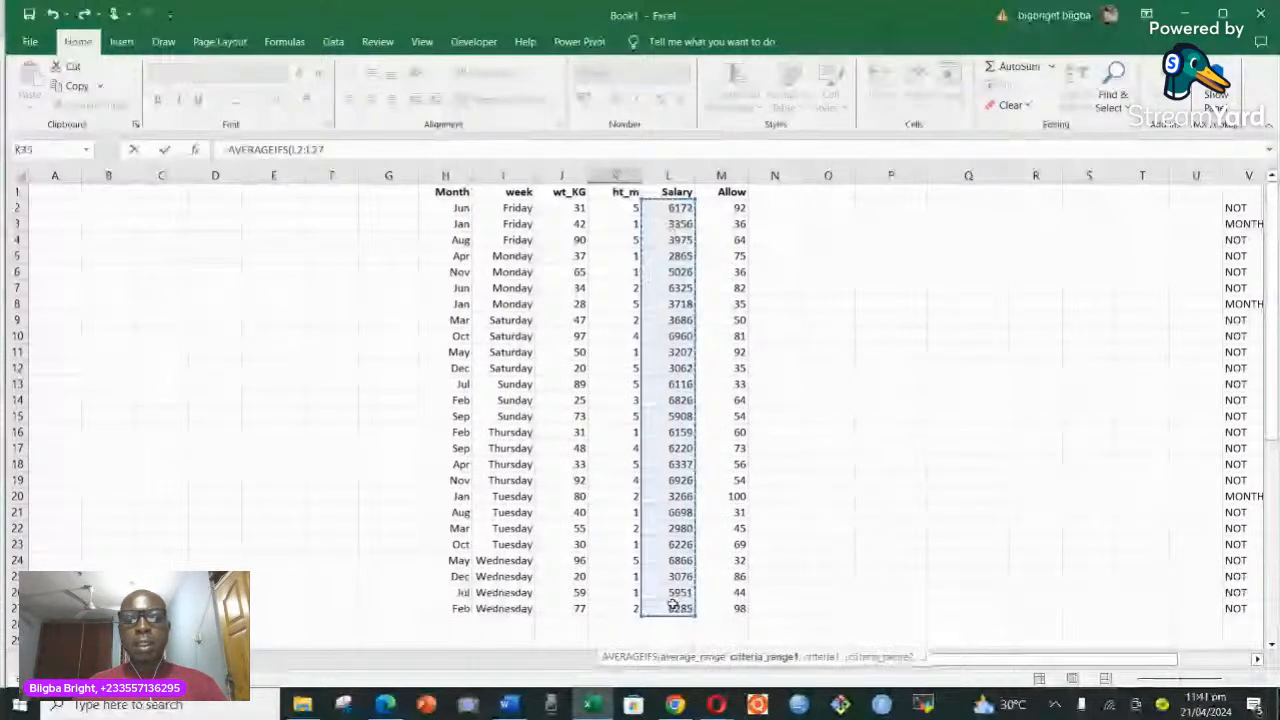
# Step: Add the Month values H2:H27 as the first criteria range of the AVERAGEIFS formula in K35
pyautogui.scroll(-1, 674, 603)
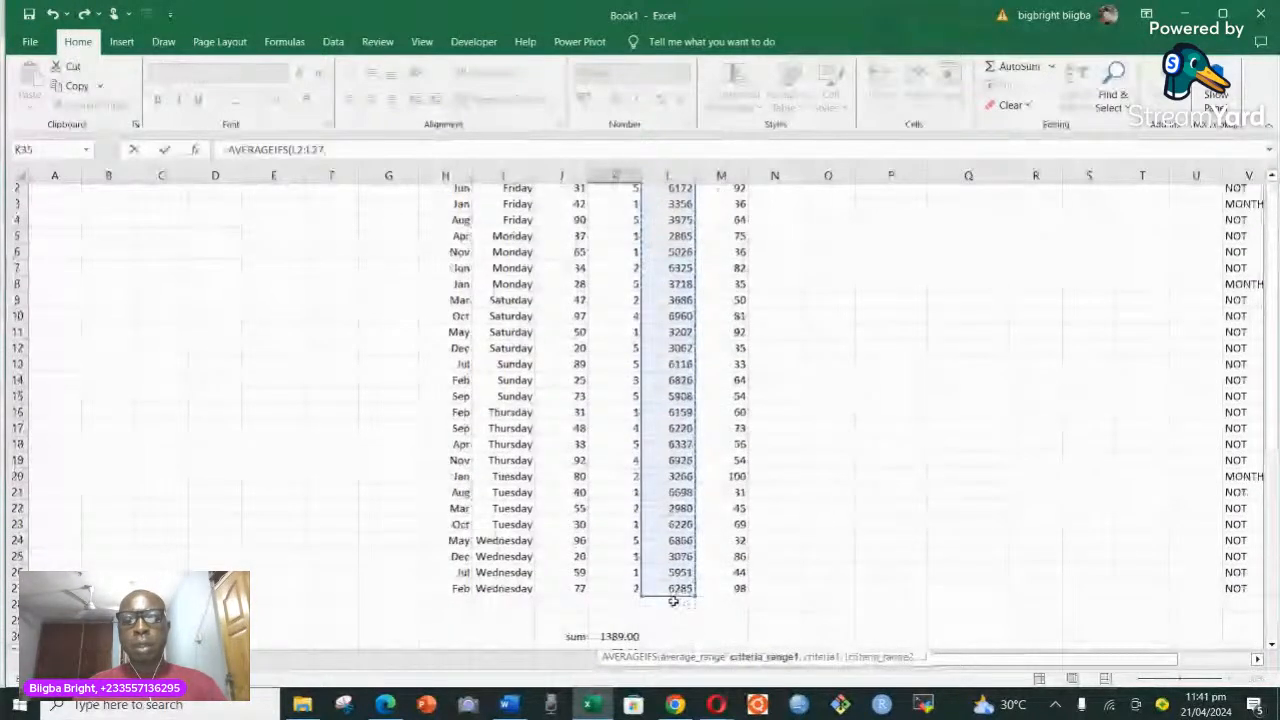
pyautogui.scroll(-3, 674, 601)
pyautogui.scroll(-1, 674, 600)
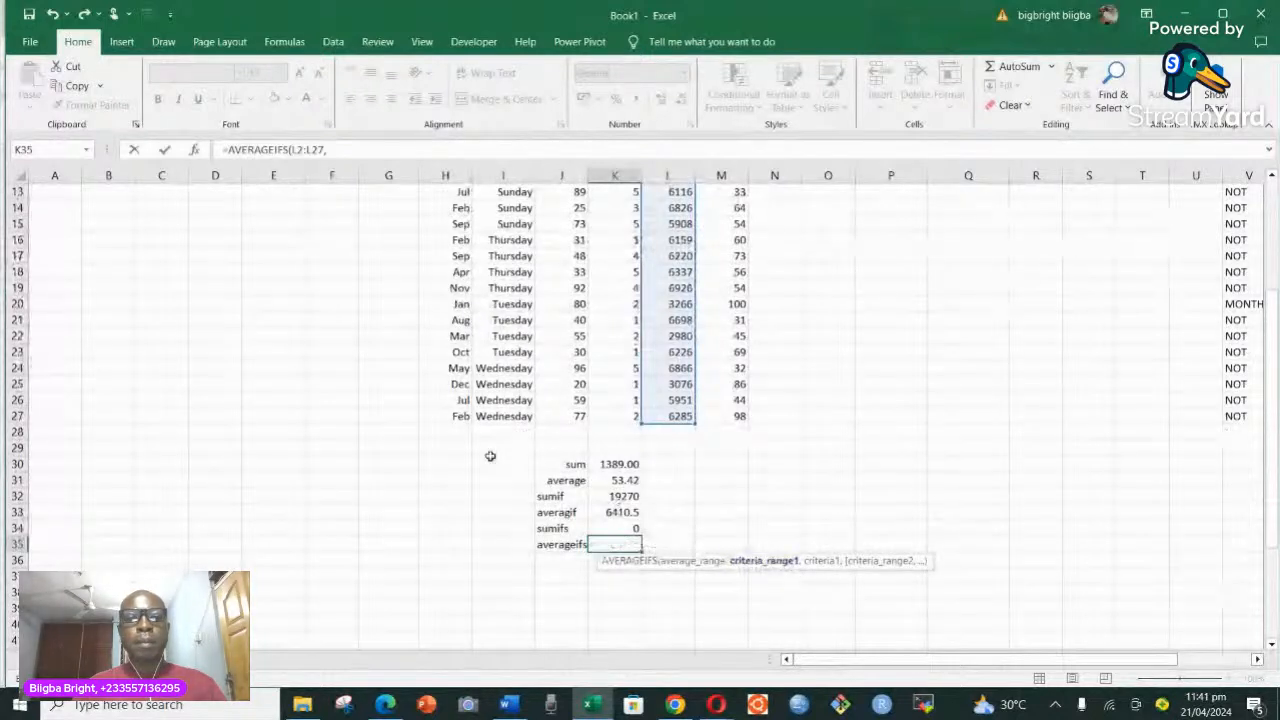
pyautogui.scroll(3, 490, 456)
pyautogui.scroll(1, 470, 360)
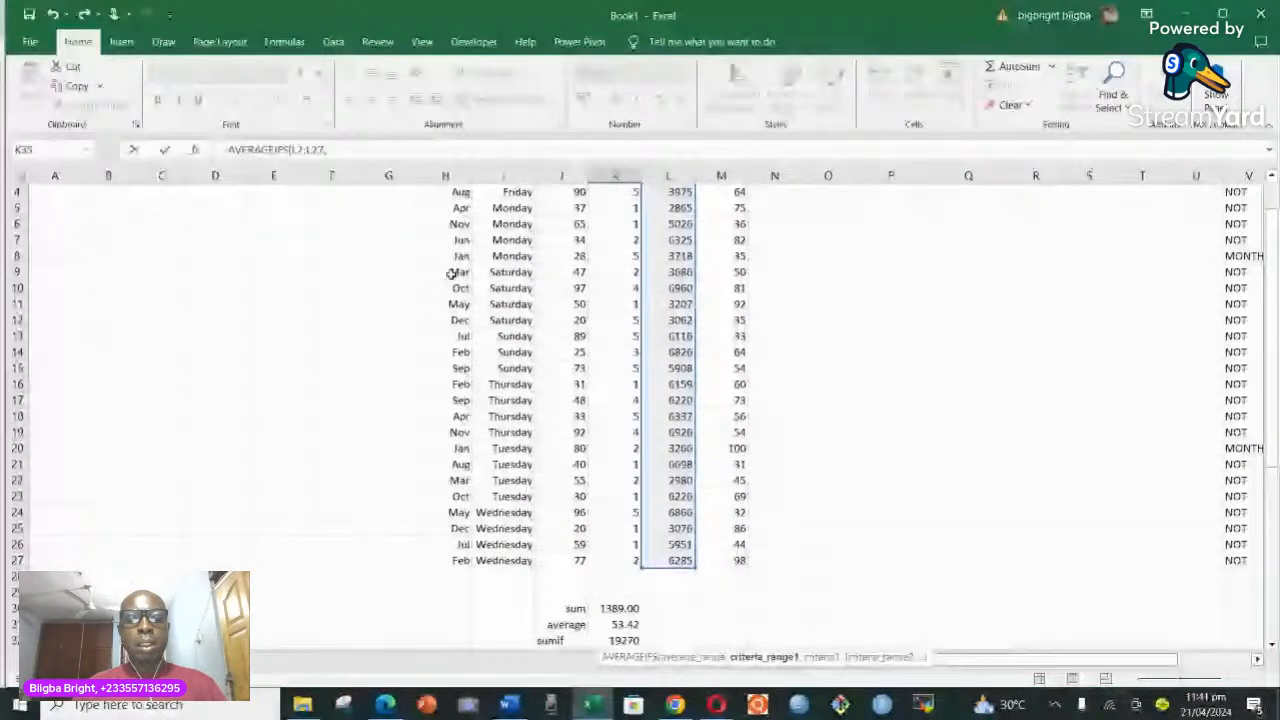
pyautogui.scroll(1, 450, 272)
pyautogui.moveTo(450, 208); pyautogui.dragTo(459, 611)
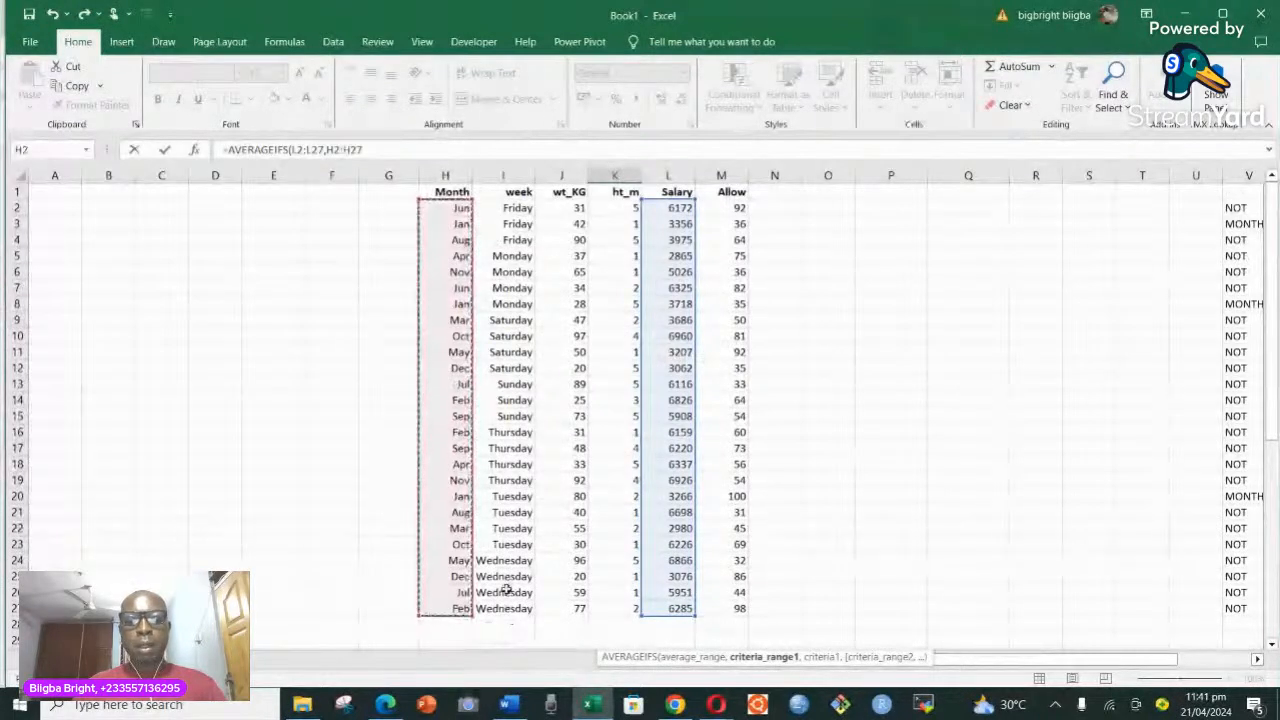
pyautogui.write(',')
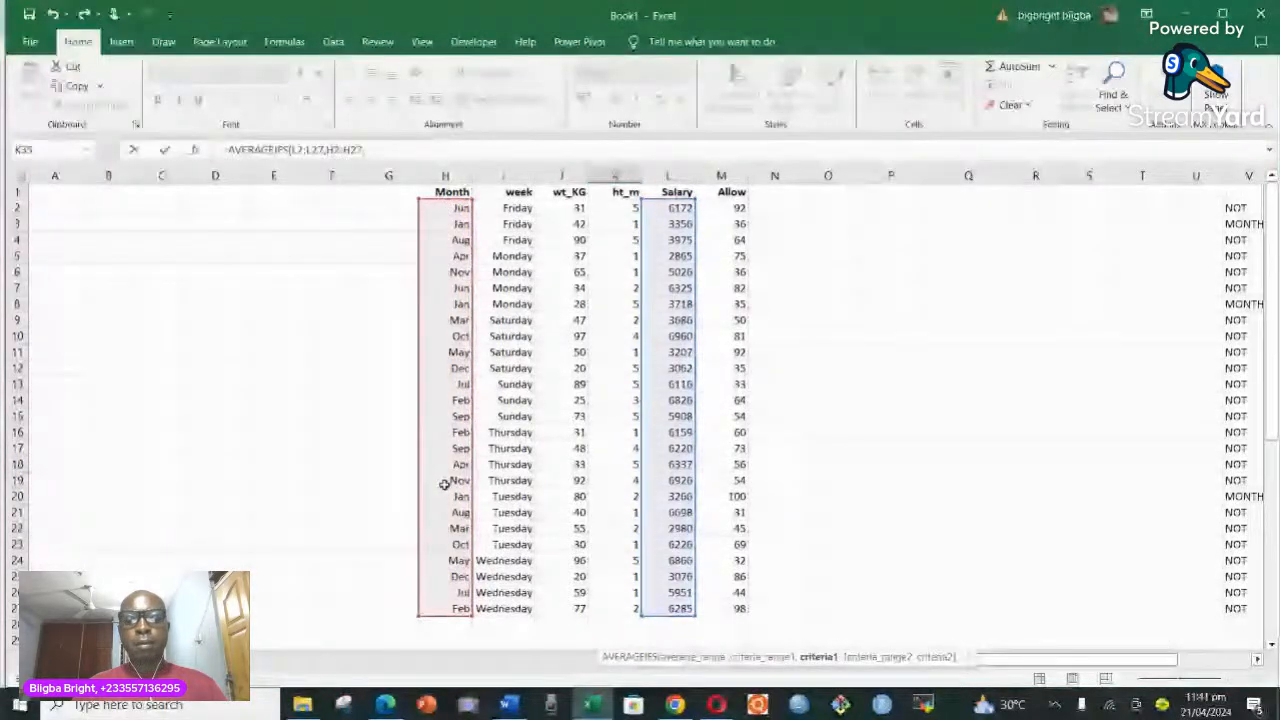
pyautogui.scroll(-1, 444, 484)
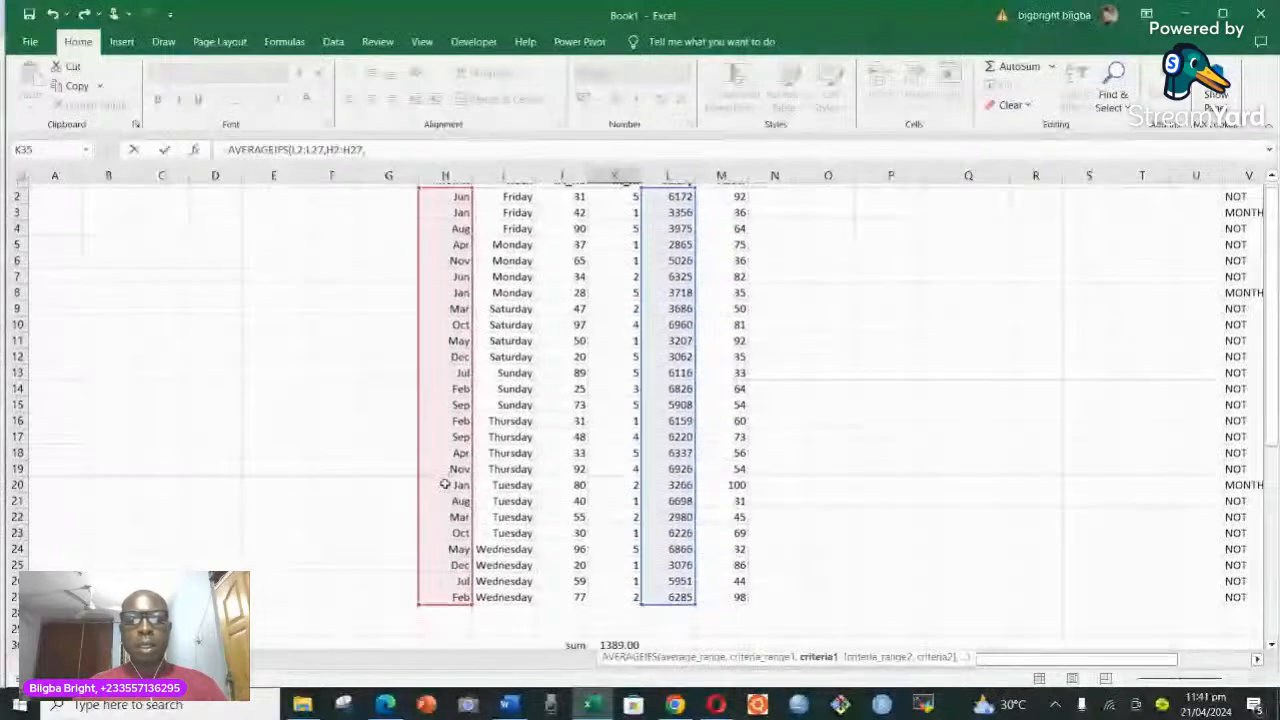
# Step: Set the first criterion of the AVERAGEIFS formula in K35 to "Dec"
pyautogui.scroll(-3, 444, 484)
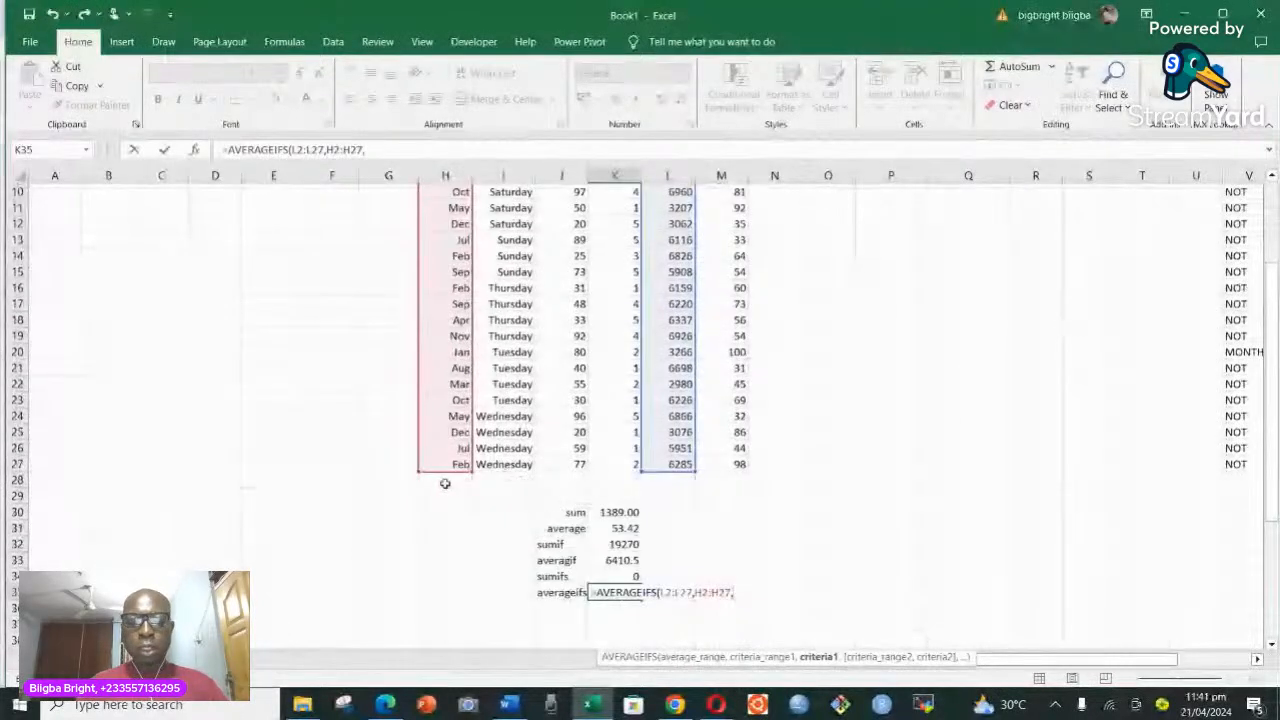
pyautogui.write('"De')
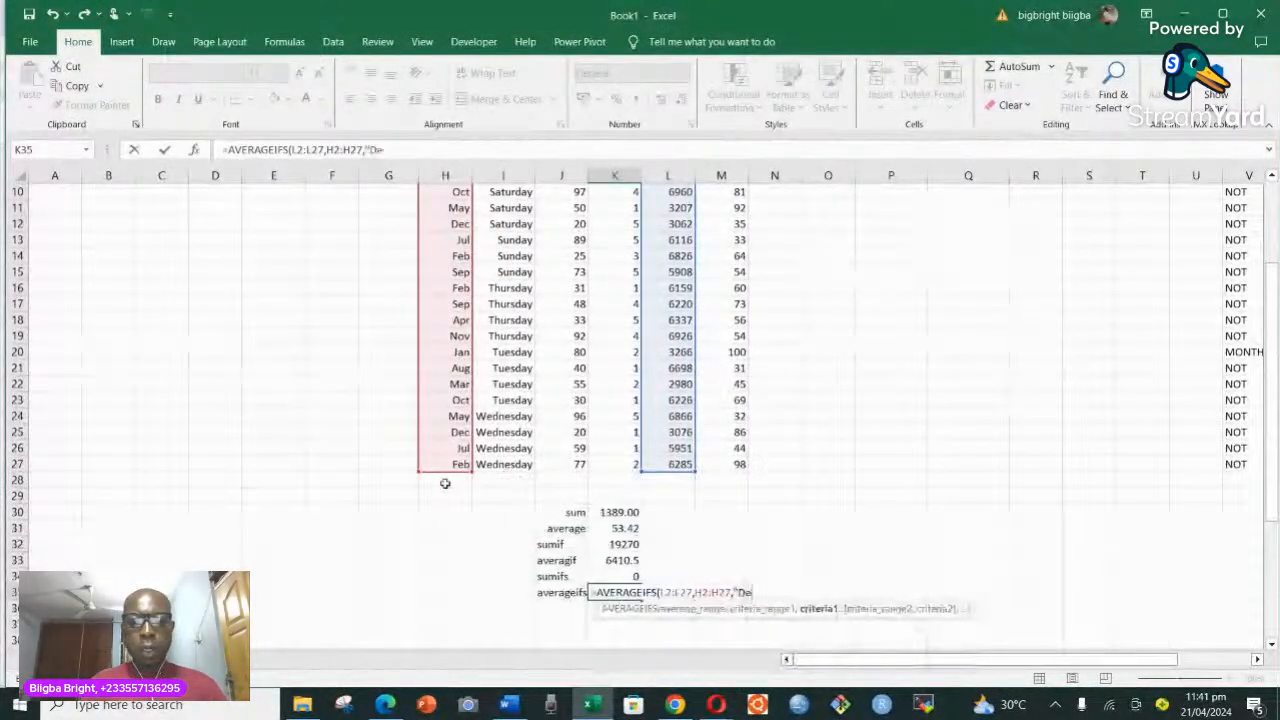
pyautogui.write('c"')
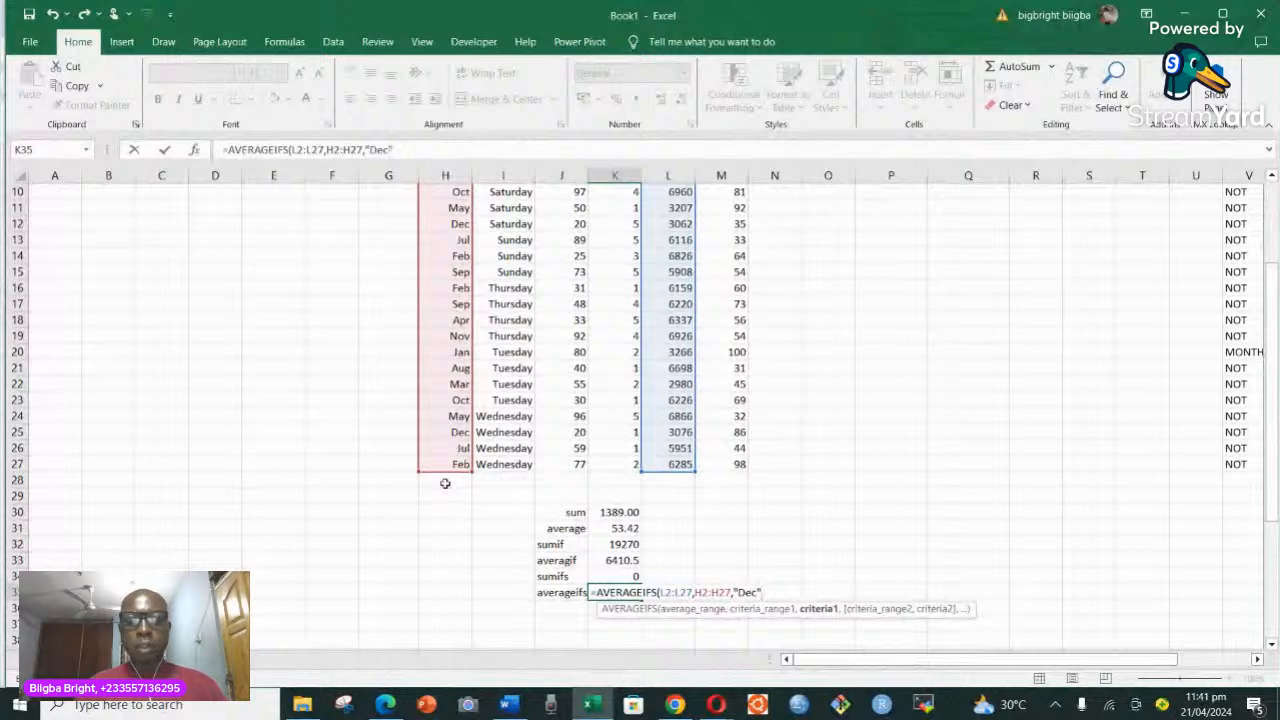
pyautogui.write(',')
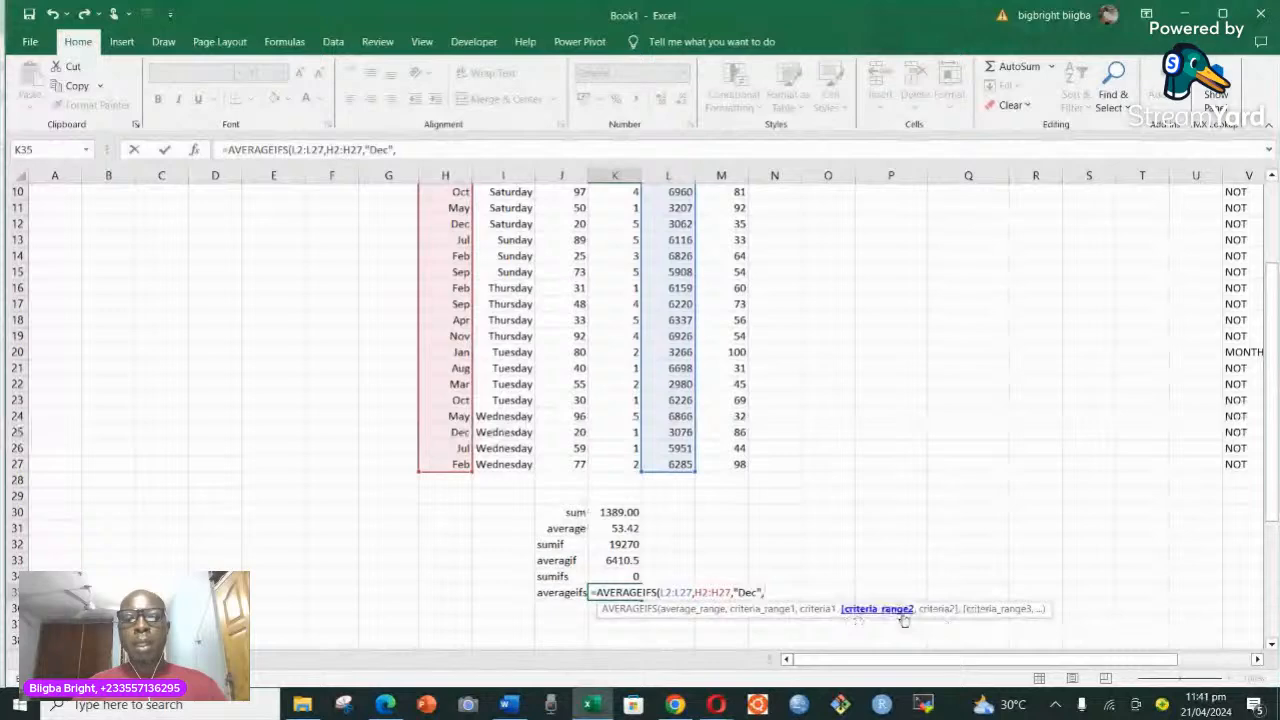
# Step: Add the week values I2:I27 as the second criteria range of the AVERAGEIFS formula in K35
pyautogui.scroll(3, 497, 420)
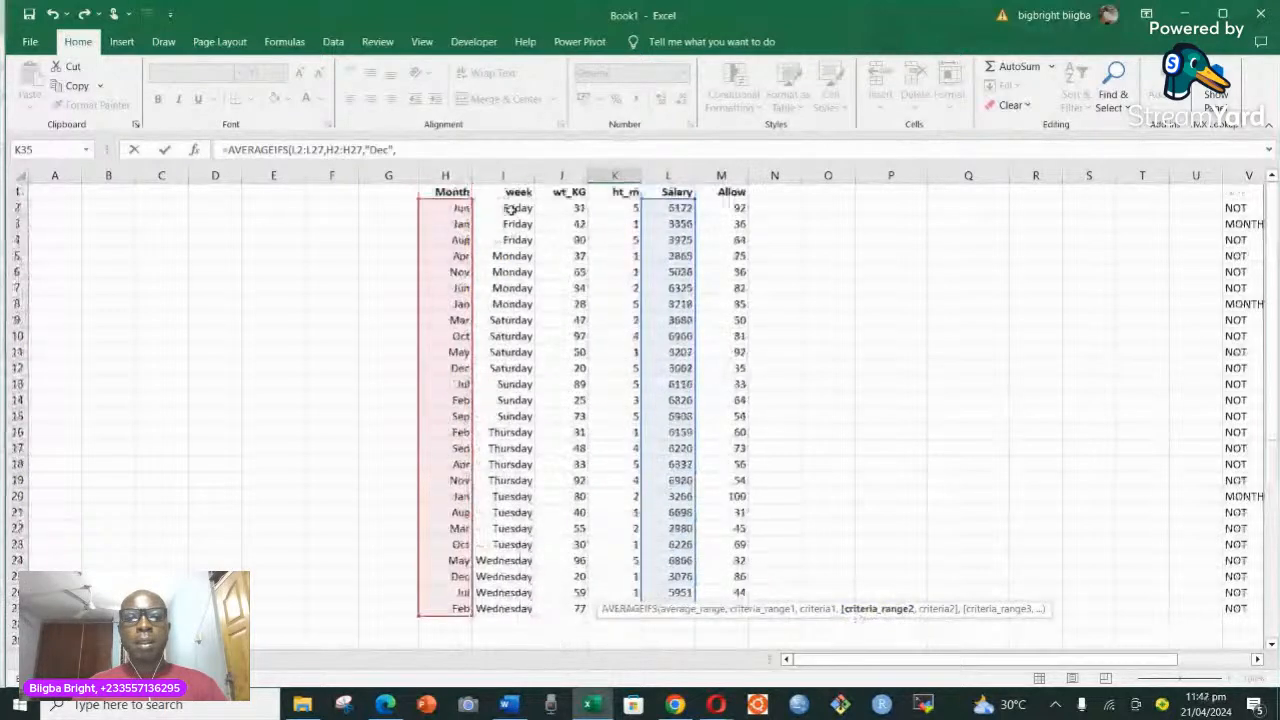
pyautogui.moveTo(511, 208); pyautogui.dragTo(512, 603)
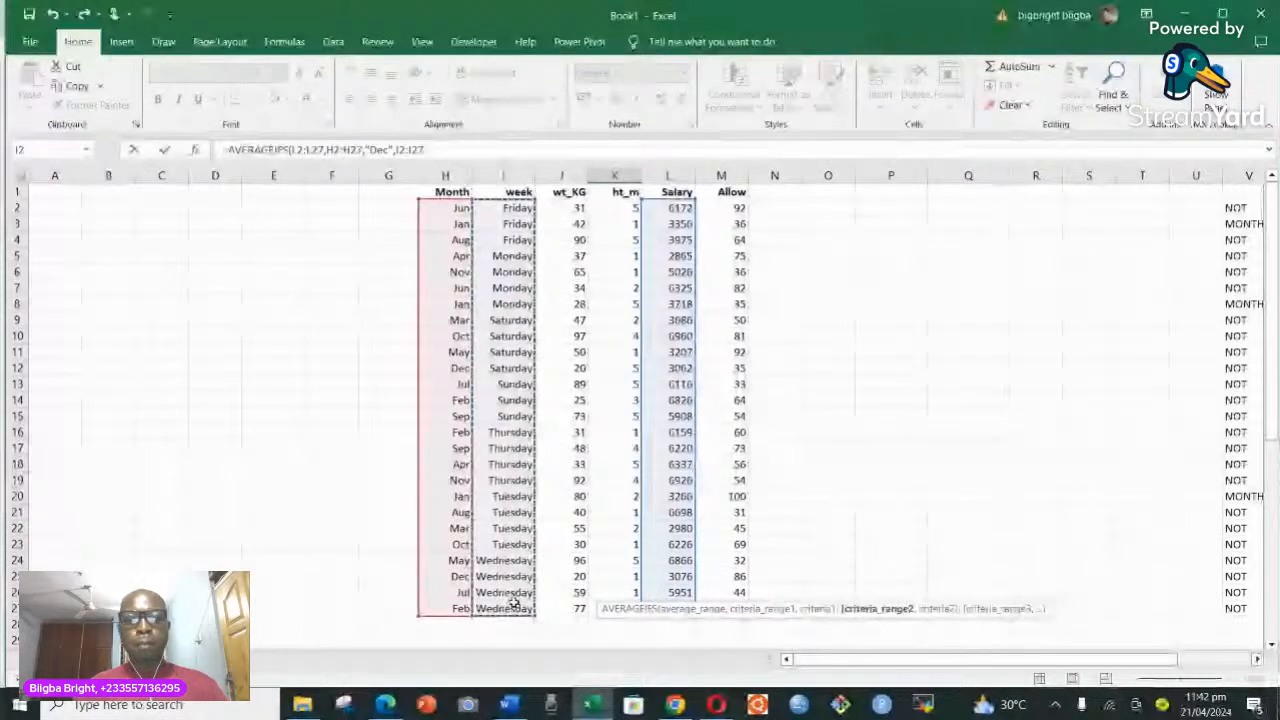
pyautogui.write(',')
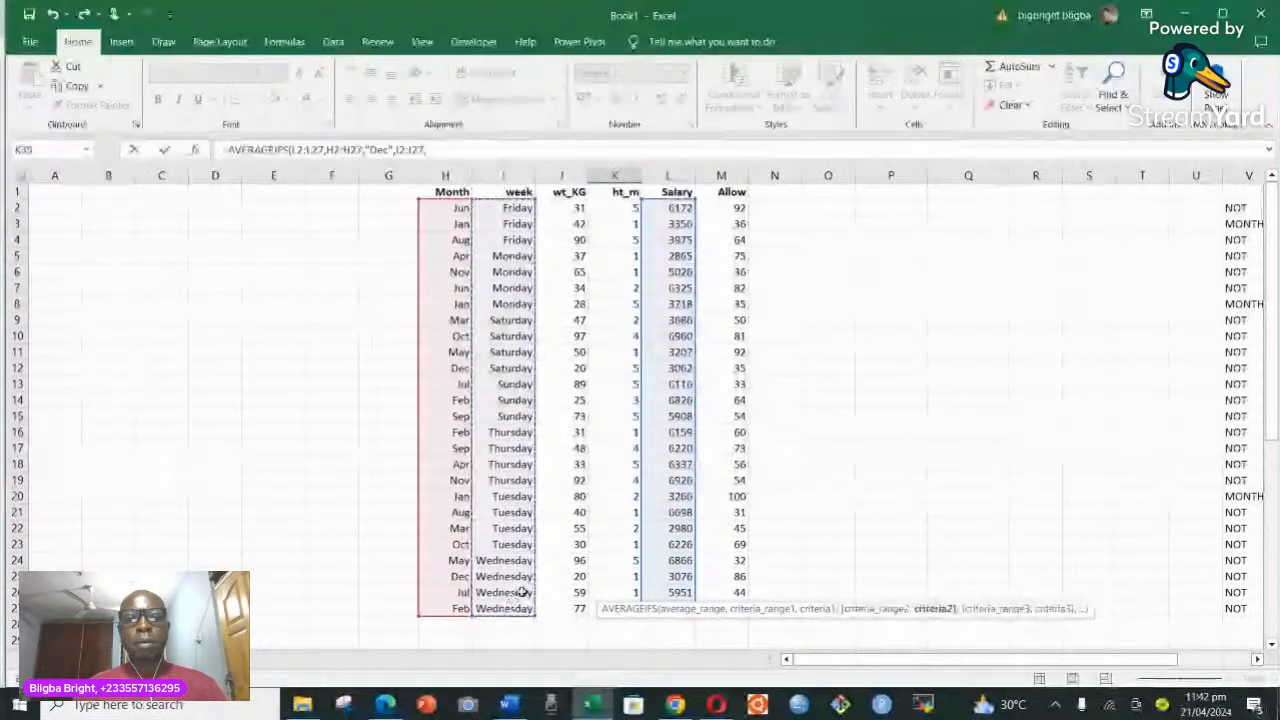
# Step: Set the second criterion of the AVERAGEIFS formula in K35 to "Wednesday" and complete the formula
pyautogui.scroll(-1, 521, 590)
pyautogui.scroll(-2, 521, 588)
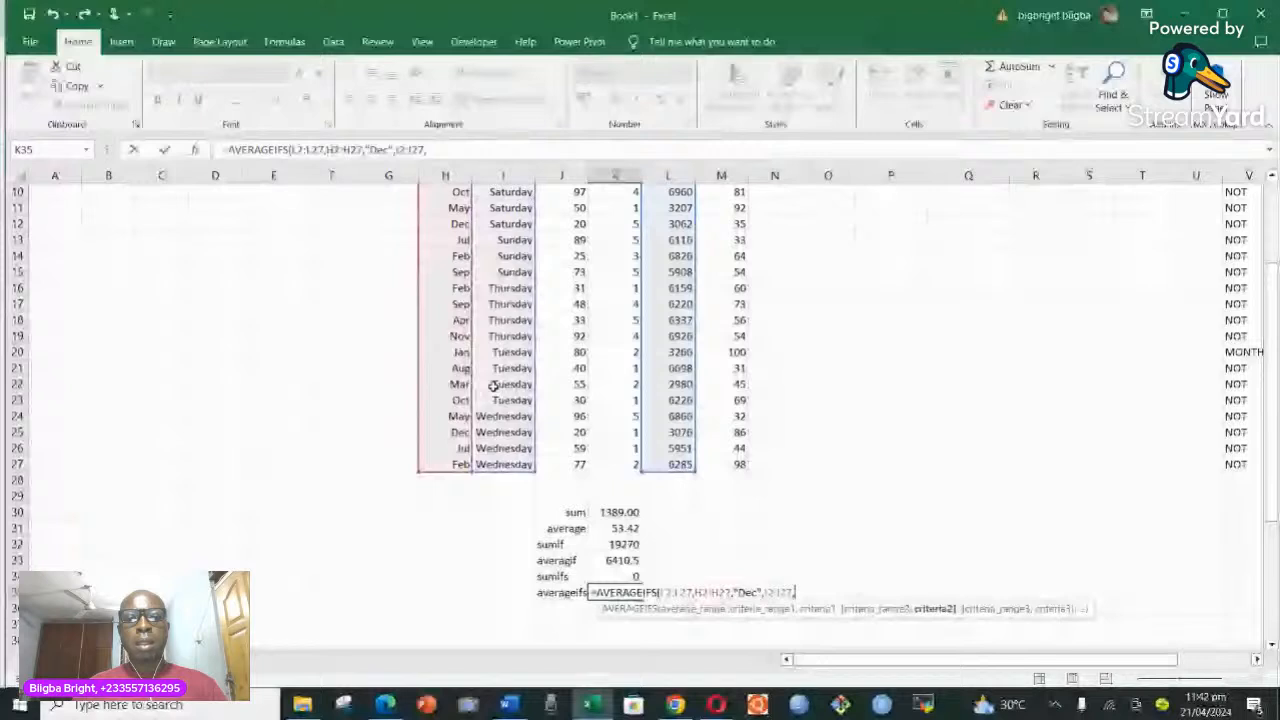
pyautogui.scroll(1, 492, 387)
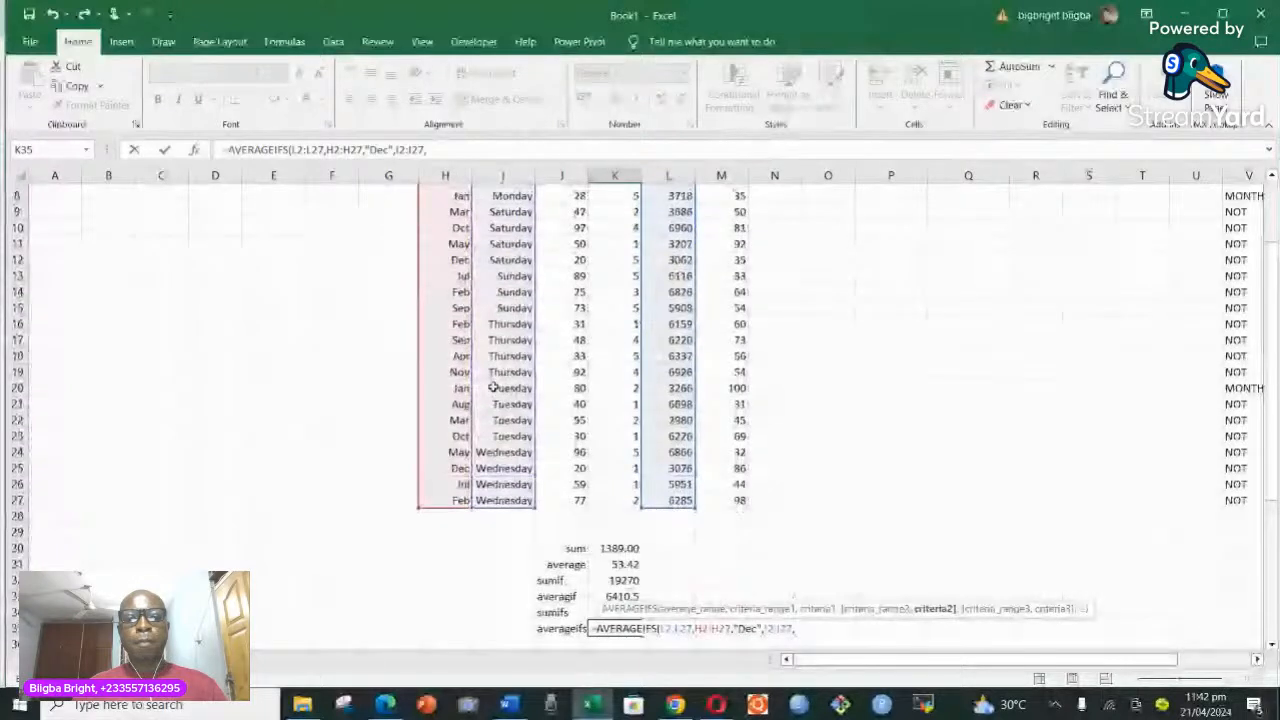
pyautogui.scroll(2, 492, 387)
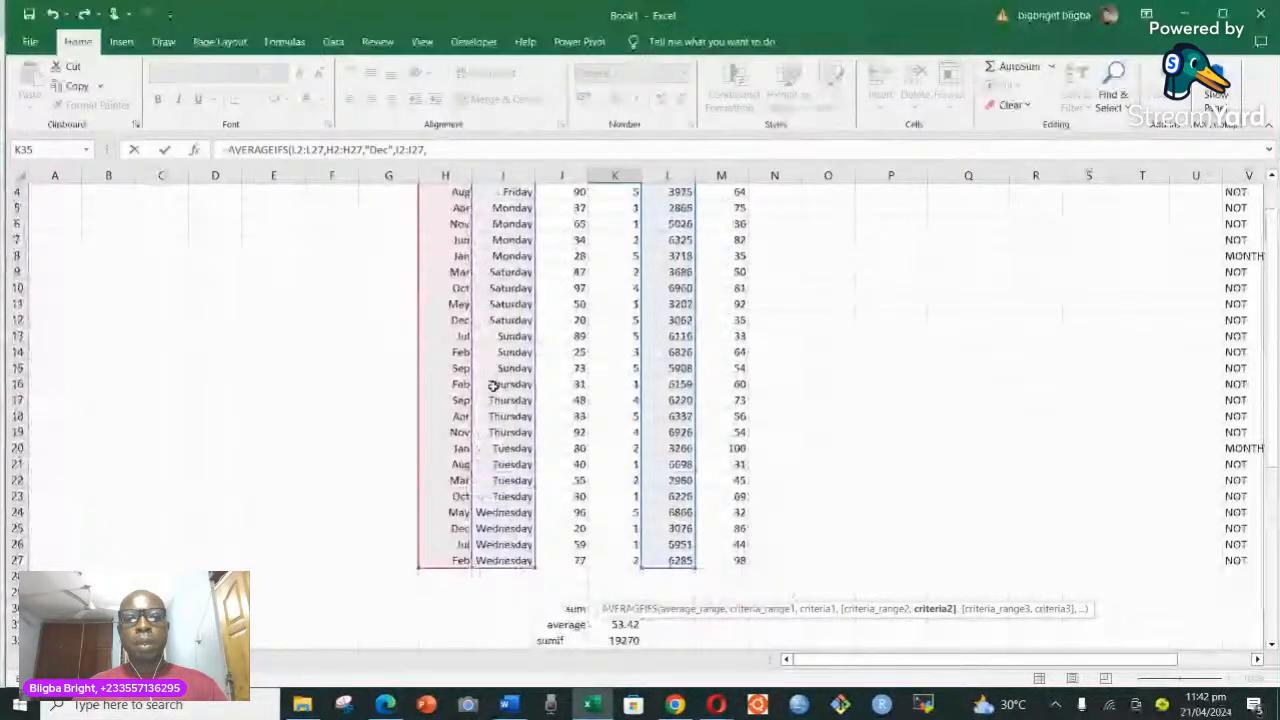
pyautogui.scroll(1, 492, 387)
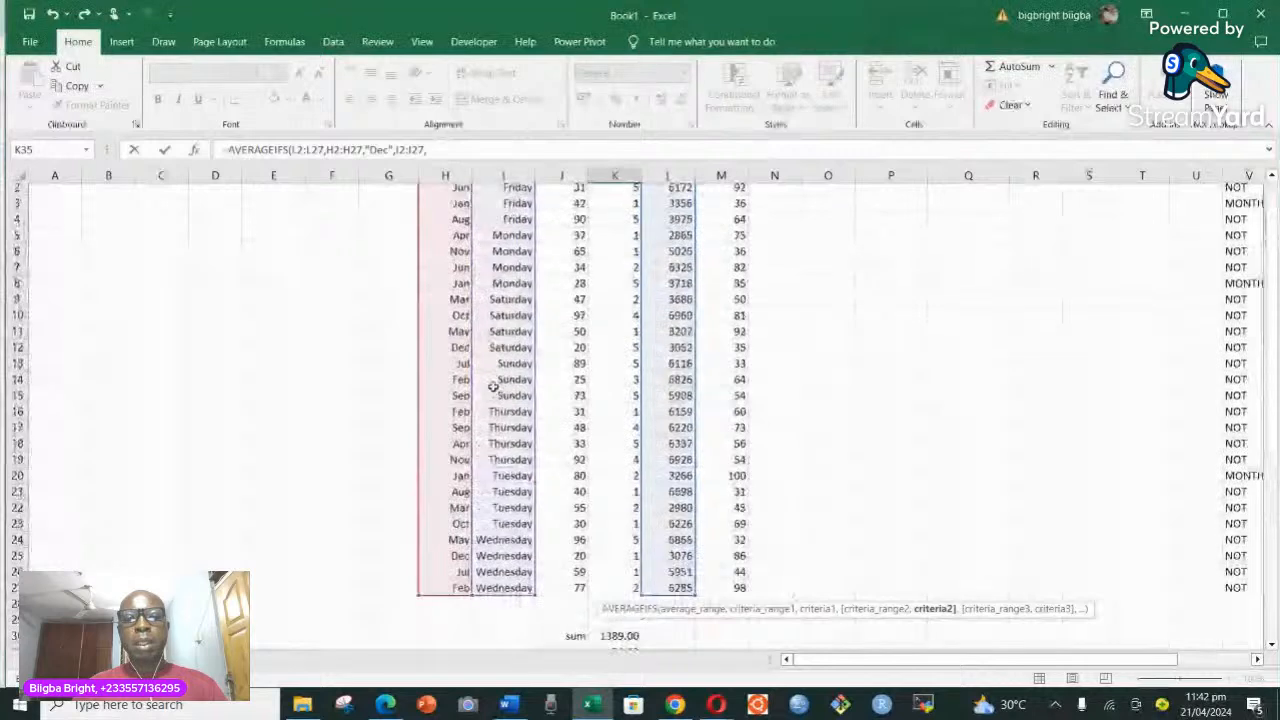
pyautogui.scroll(-1, 492, 387)
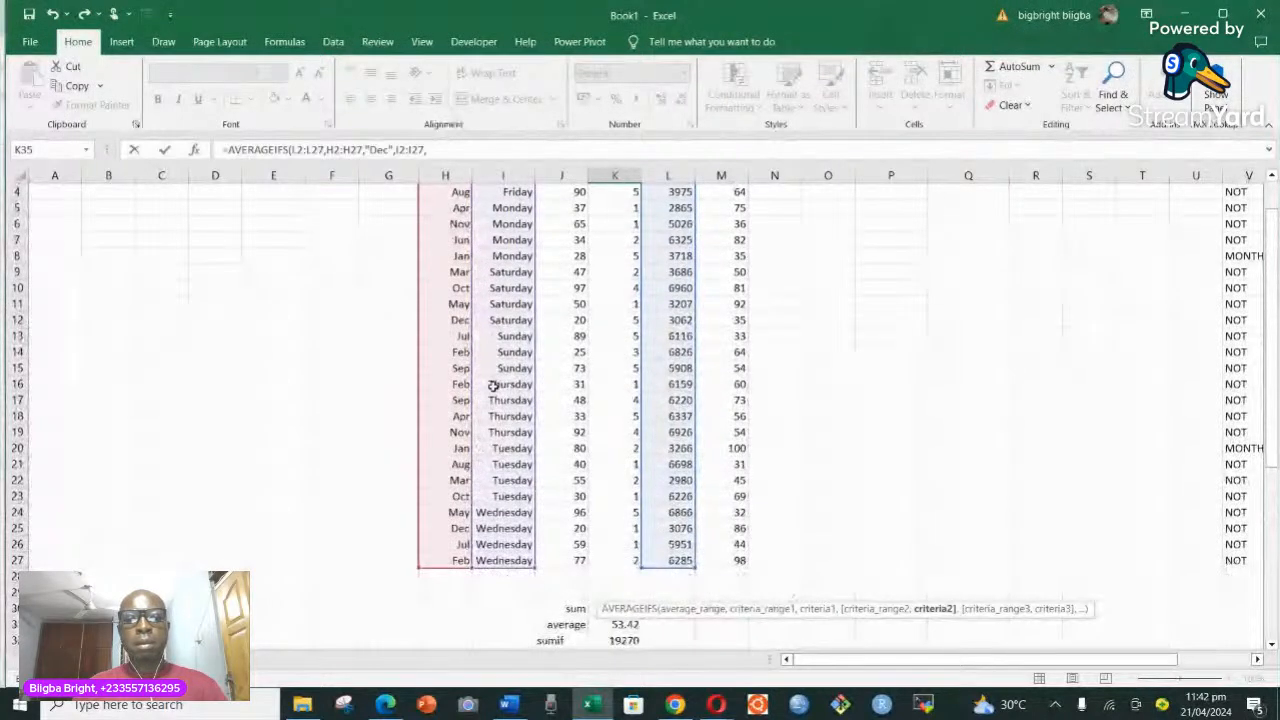
pyautogui.scroll(-1, 492, 387)
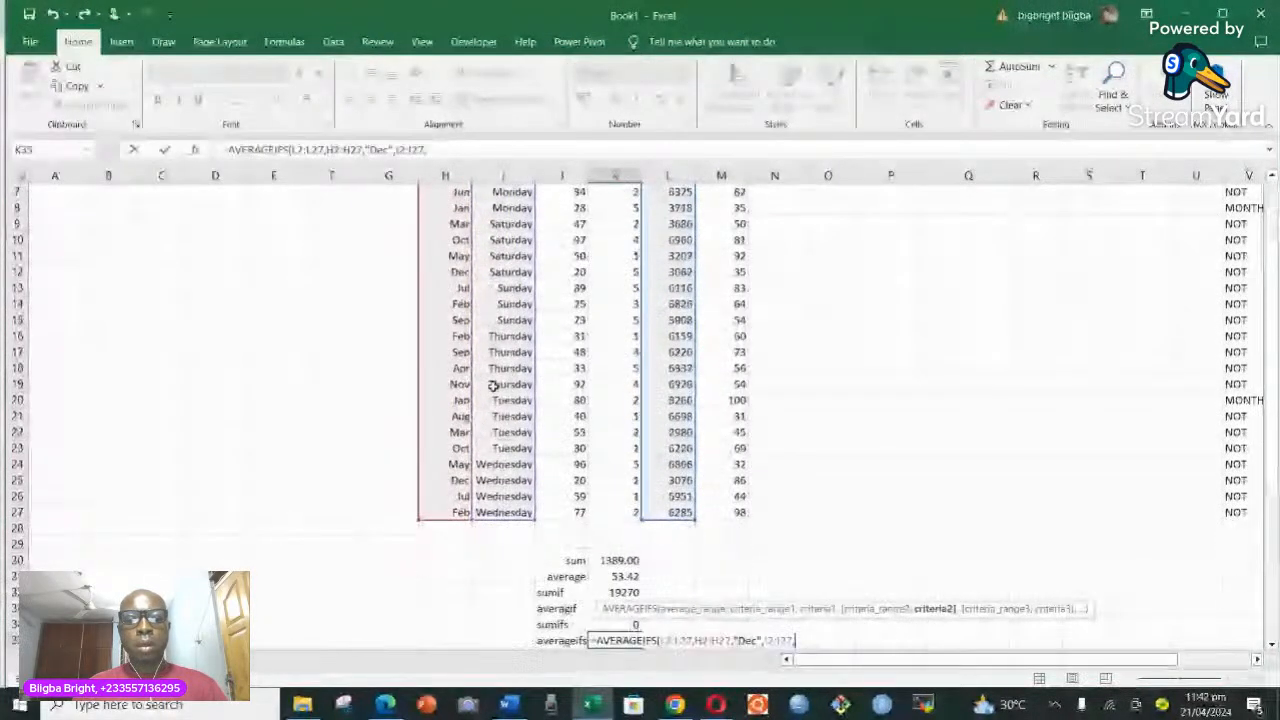
pyautogui.scroll(-1, 492, 387)
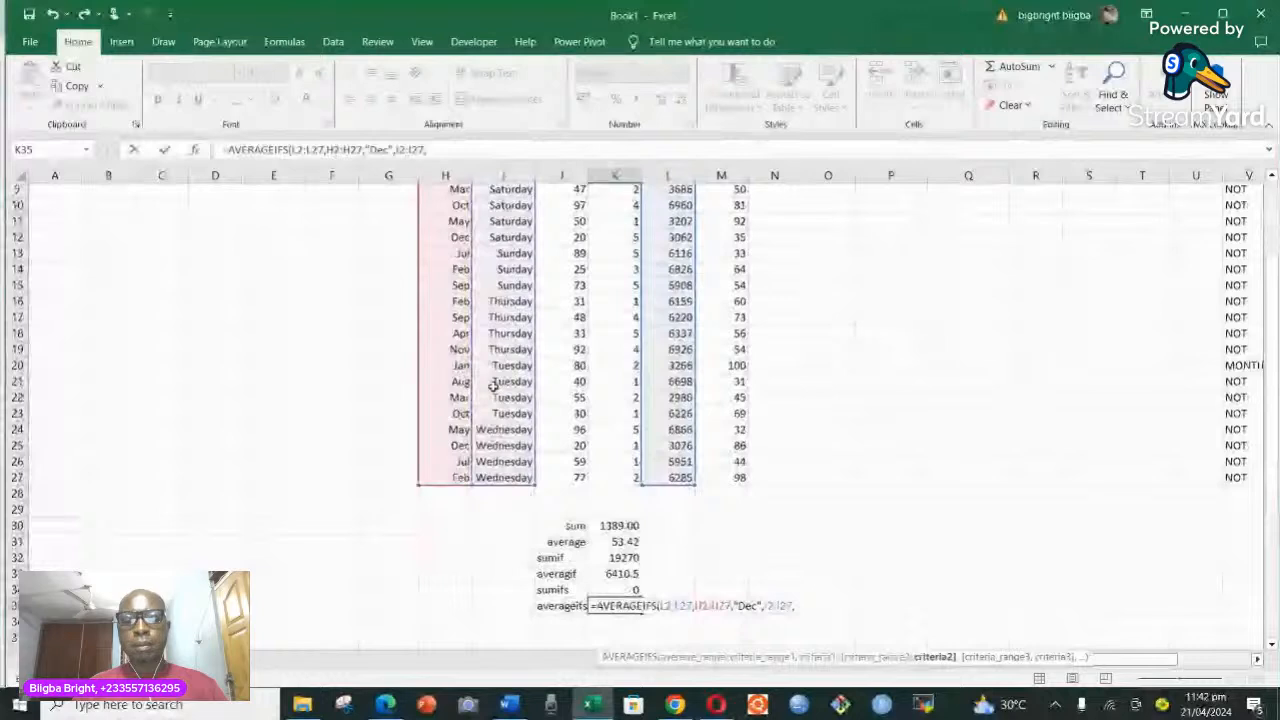
pyautogui.scroll(-1, 492, 387)
pyautogui.scroll(1, 492, 387)
pyautogui.scroll(-3, 492, 387)
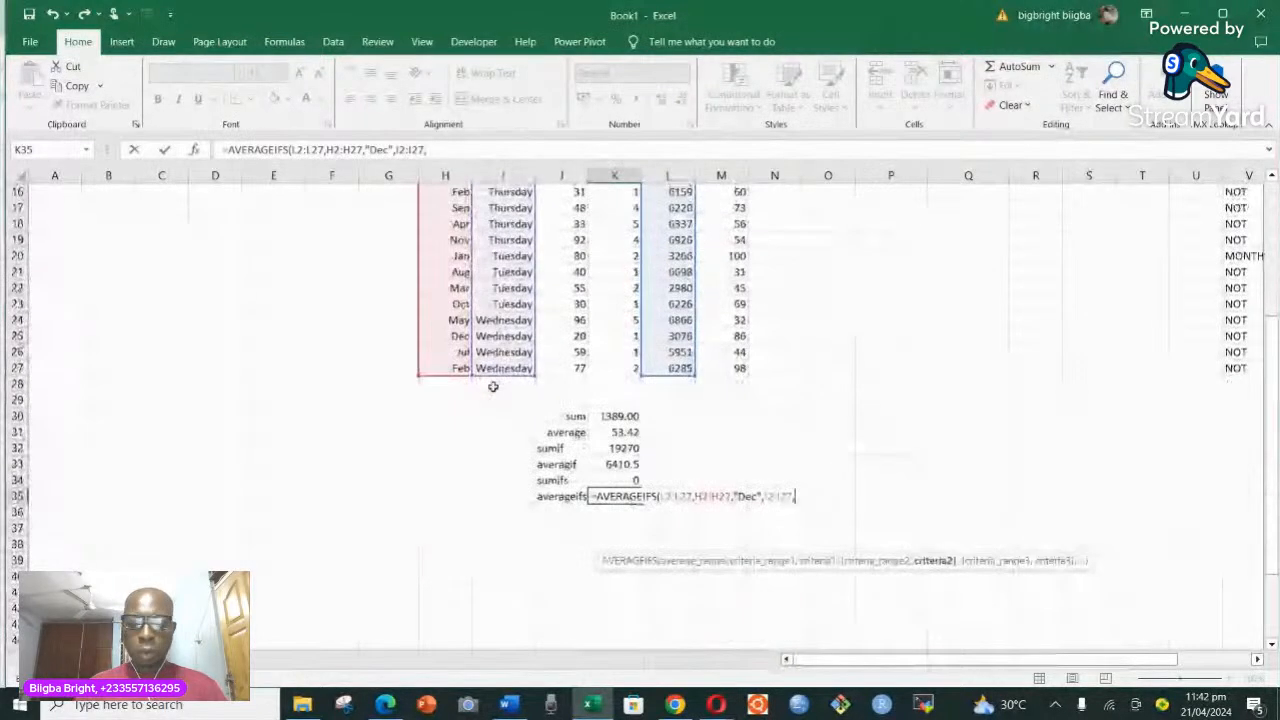
pyautogui.write('"')
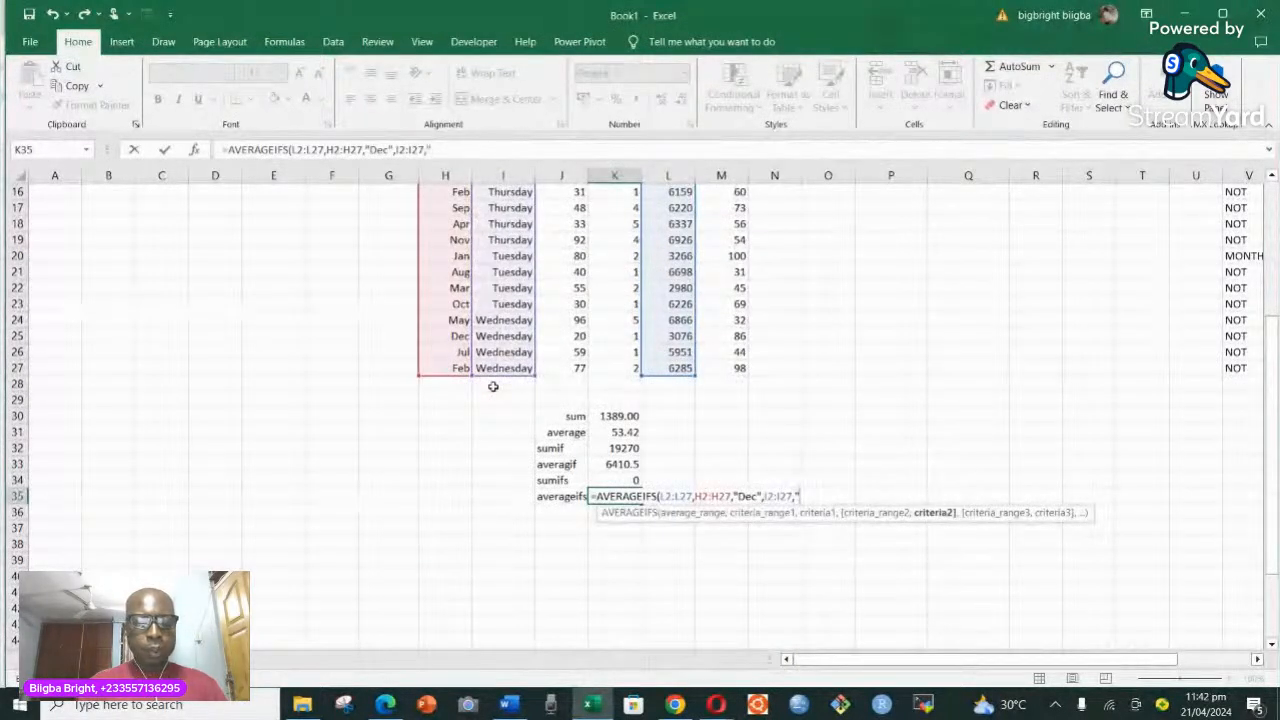
pyautogui.write('Wednes')
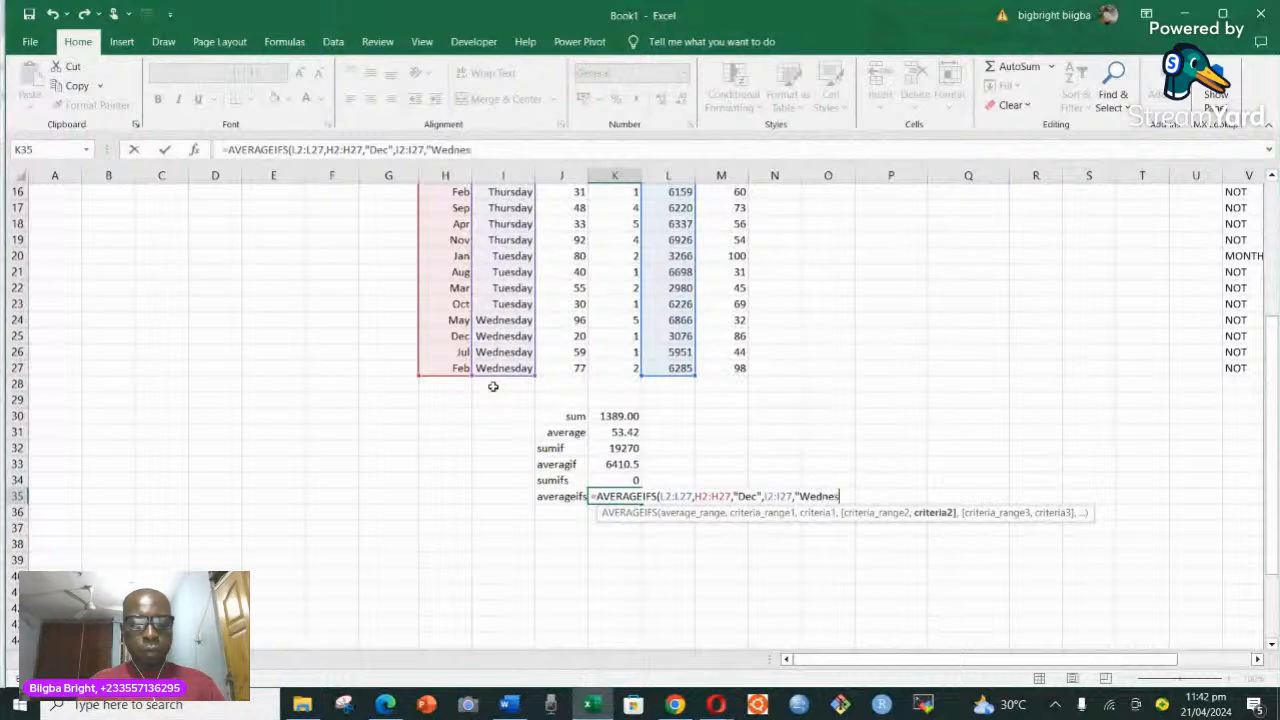
pyautogui.write('day')
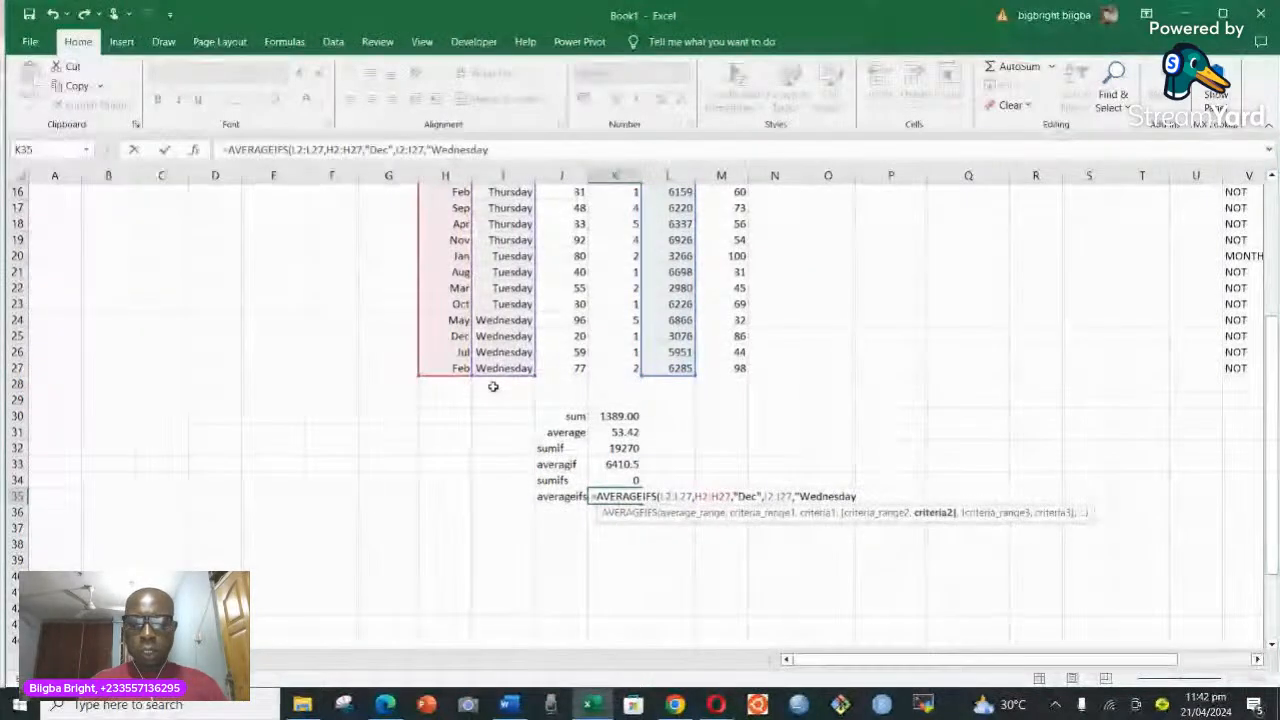
pyautogui.write('")')
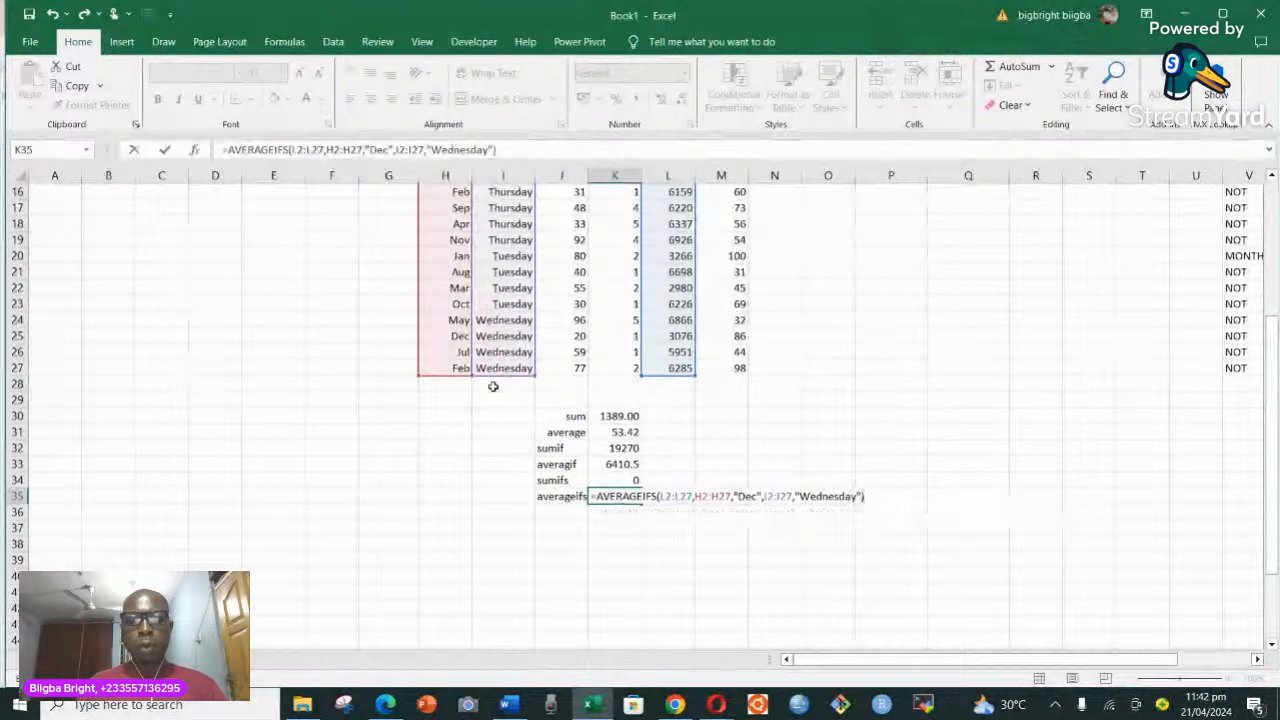
pyautogui.press('Return')
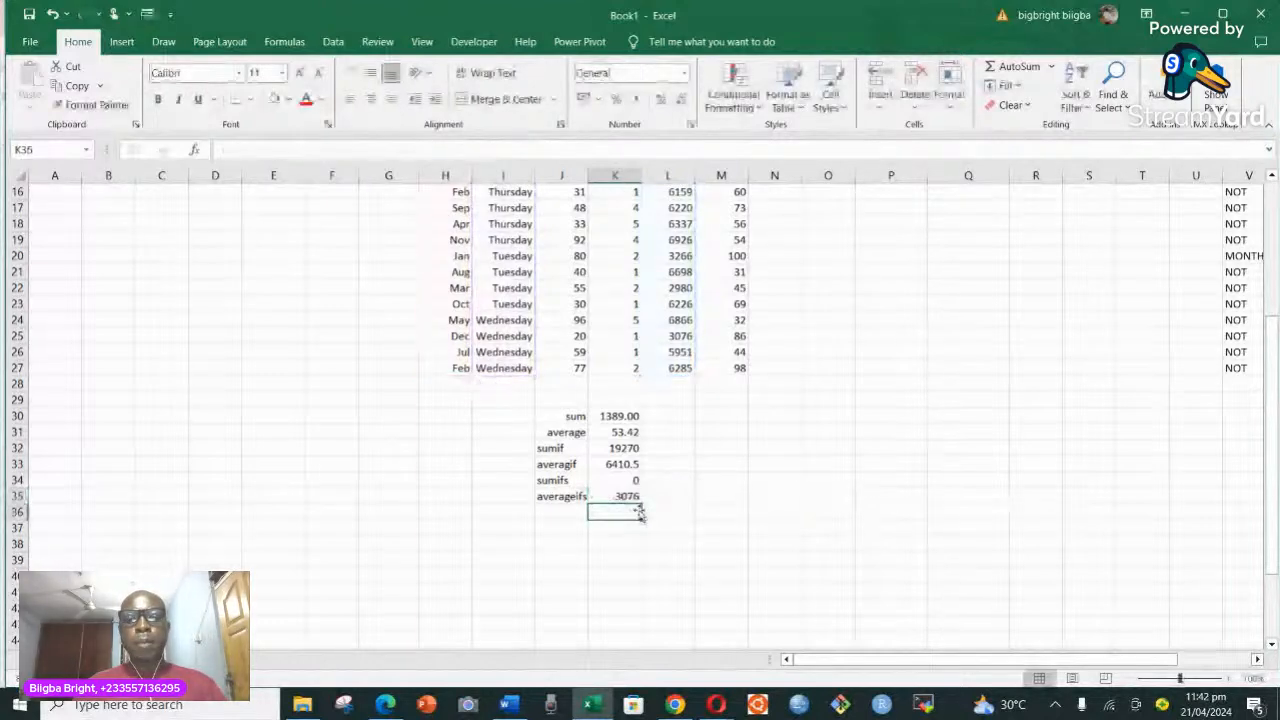
# Step: Review the completed AVERAGEIFS formula in K35 and the data table above the results
pyautogui.click(636, 501)
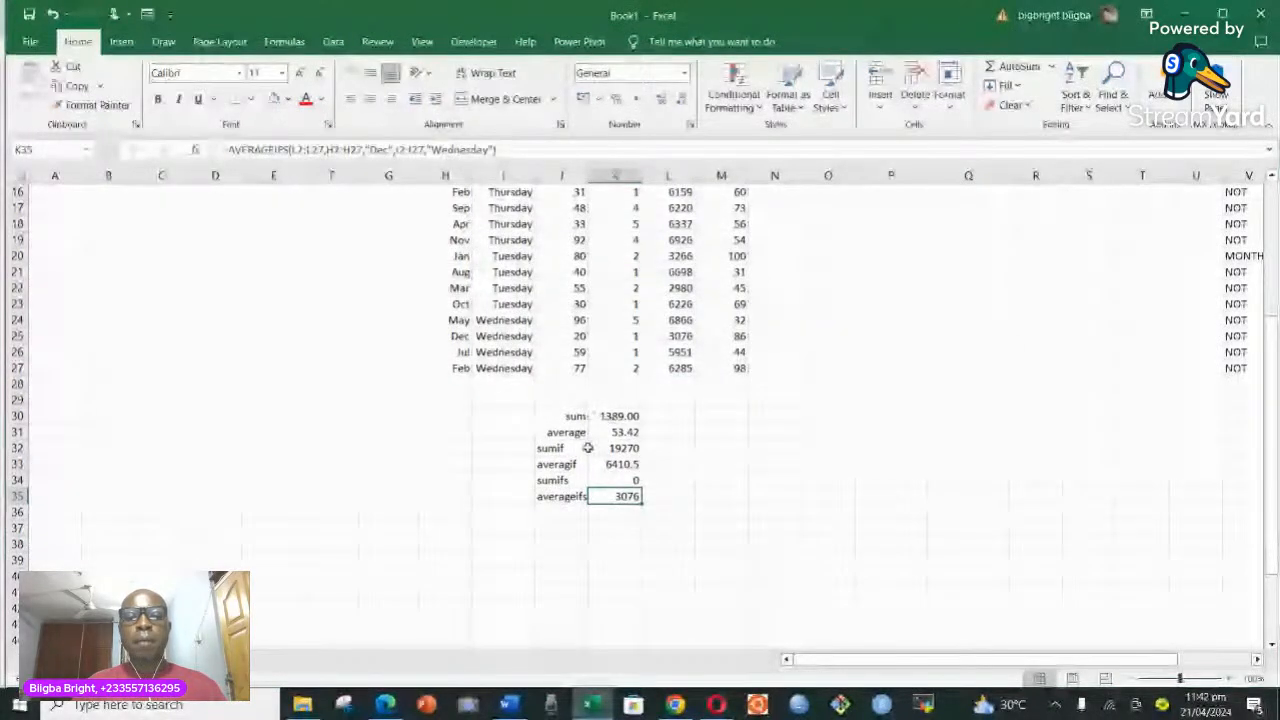
pyautogui.click(625, 514)
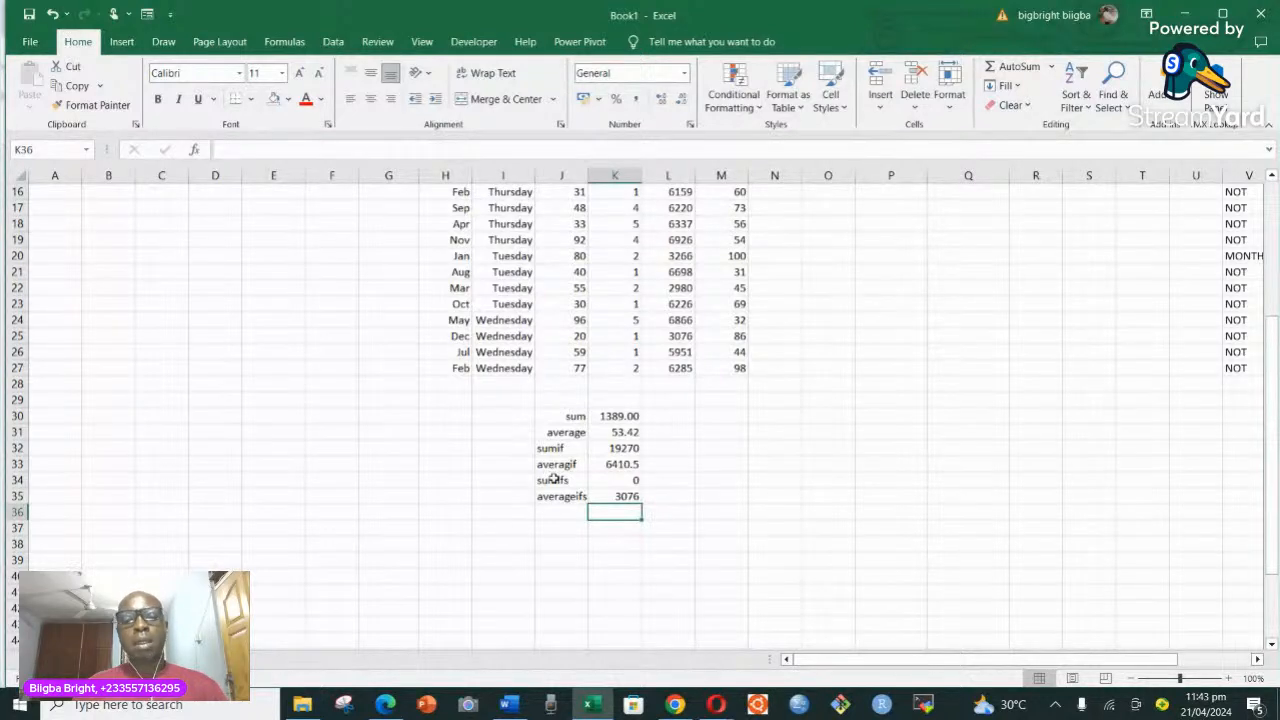
pyautogui.scroll(4, 560, 470)
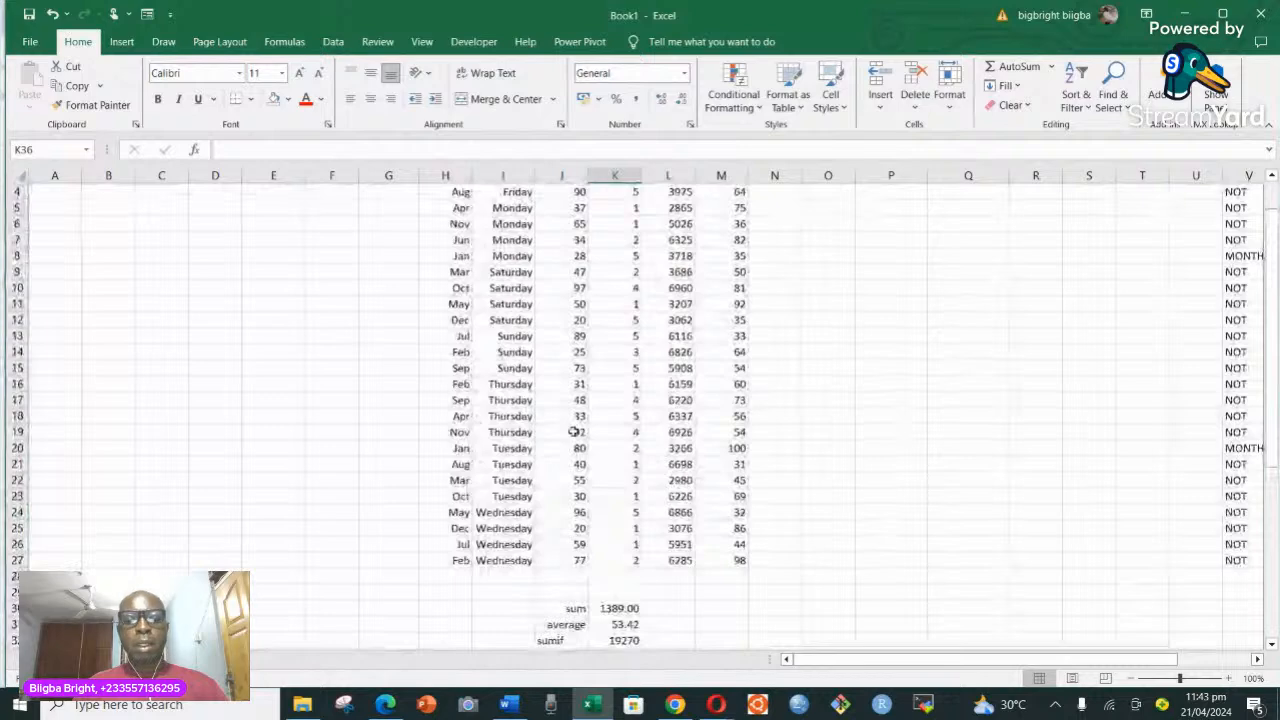
pyautogui.scroll(-4, 646, 609)
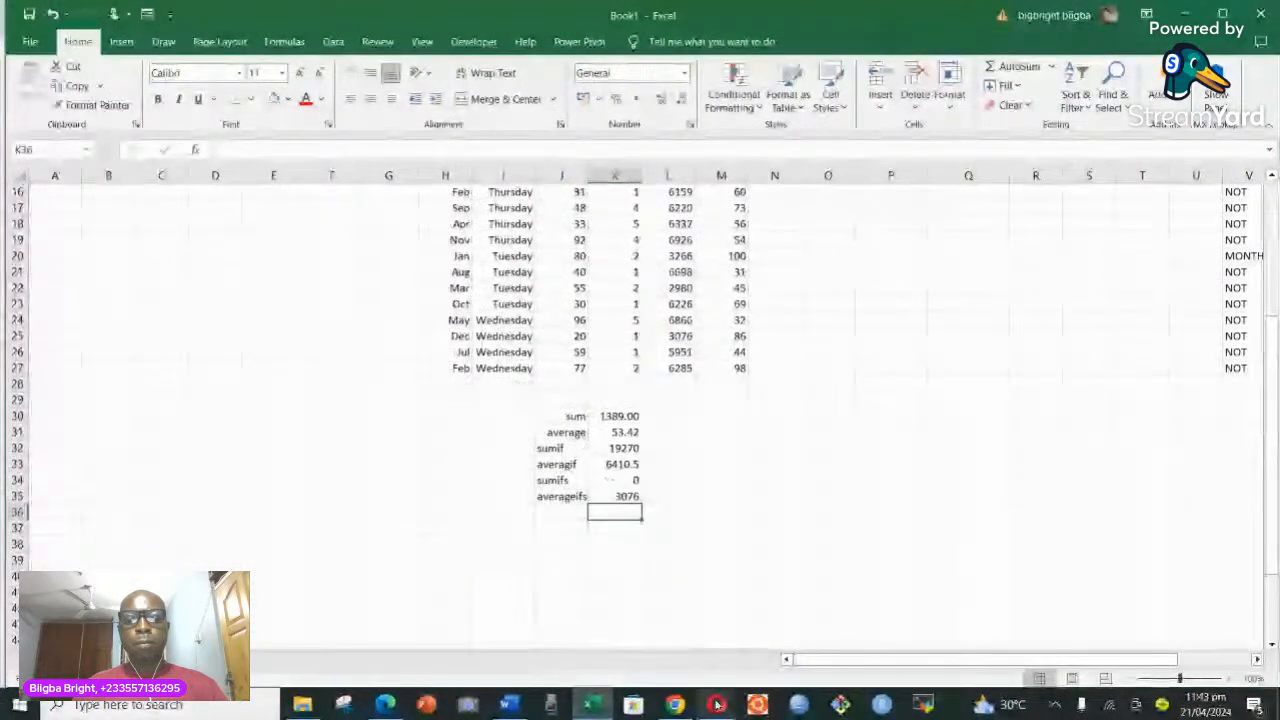